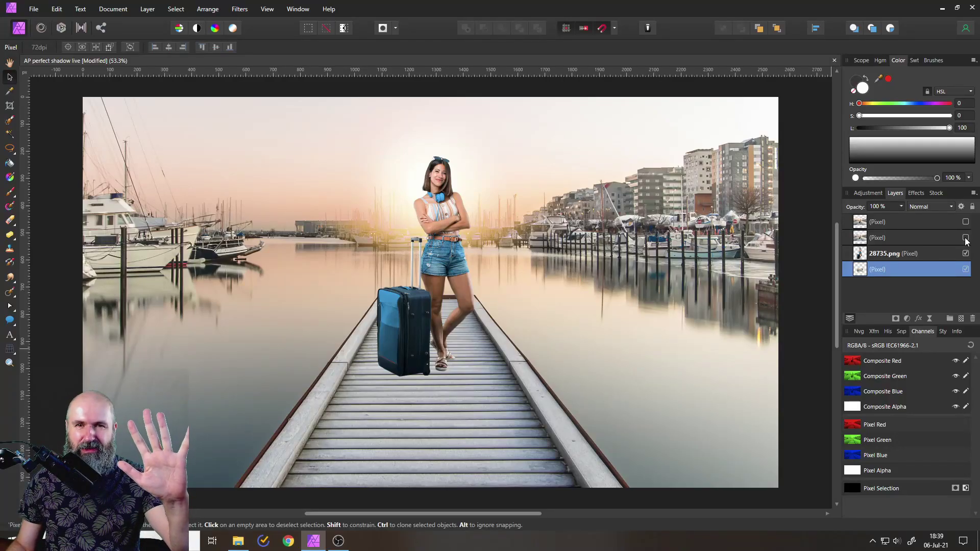
Show the 'Bro, where is my shadow?' bubble layer and the finished shadow with its 'Thank you! Looks good' bubble
left_click(966, 238)
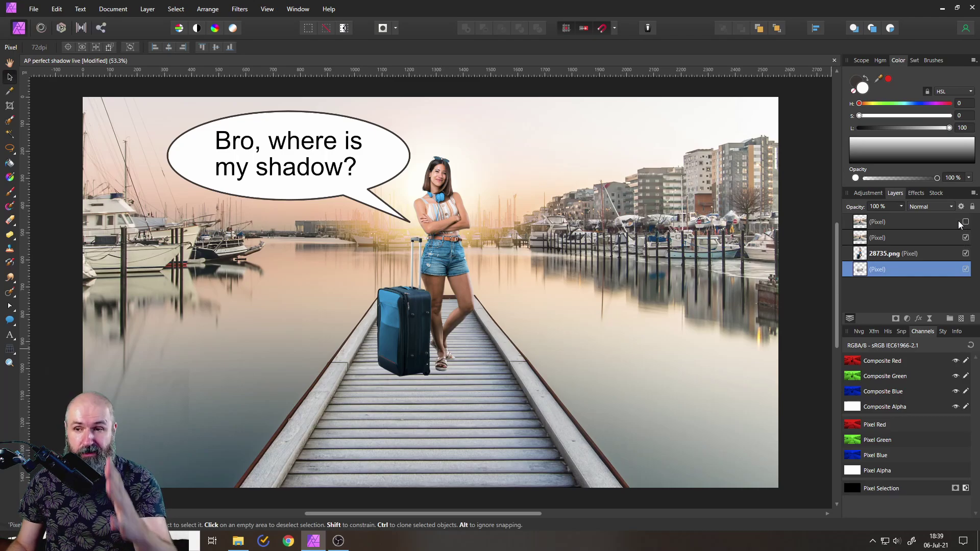
left_click(966, 222)
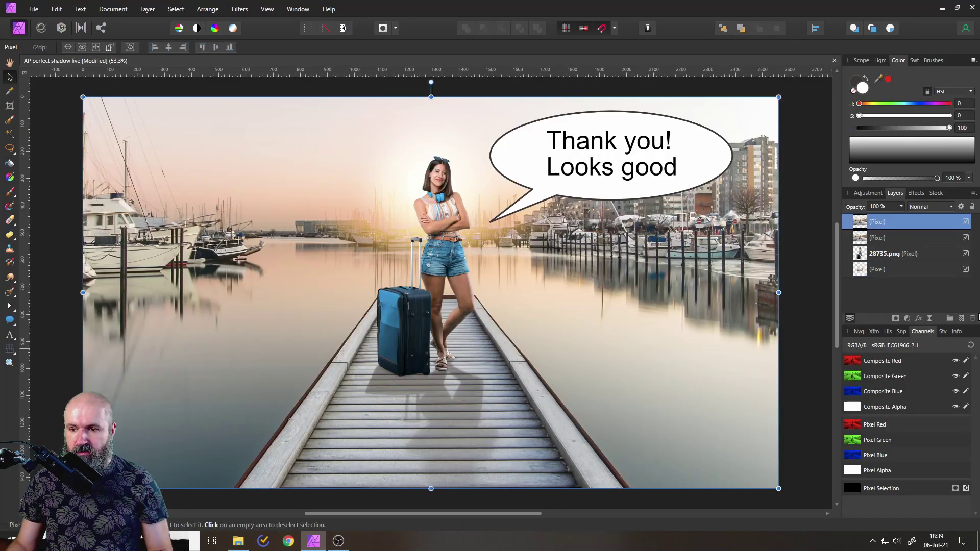
Delete the two top preview Pixel layers and check the 28735.png model layer by toggling its visibility
left_click(973, 319)
left_click(973, 319)
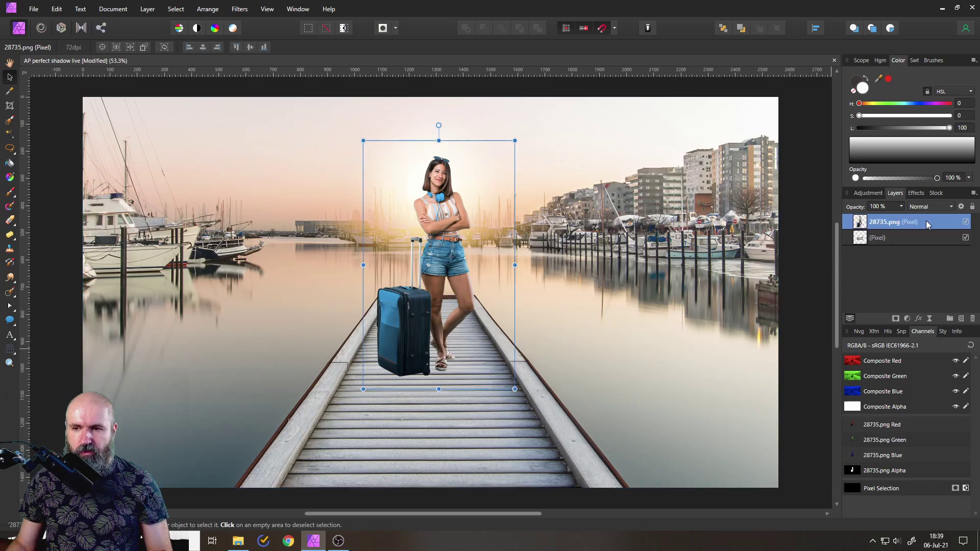
left_click(966, 223)
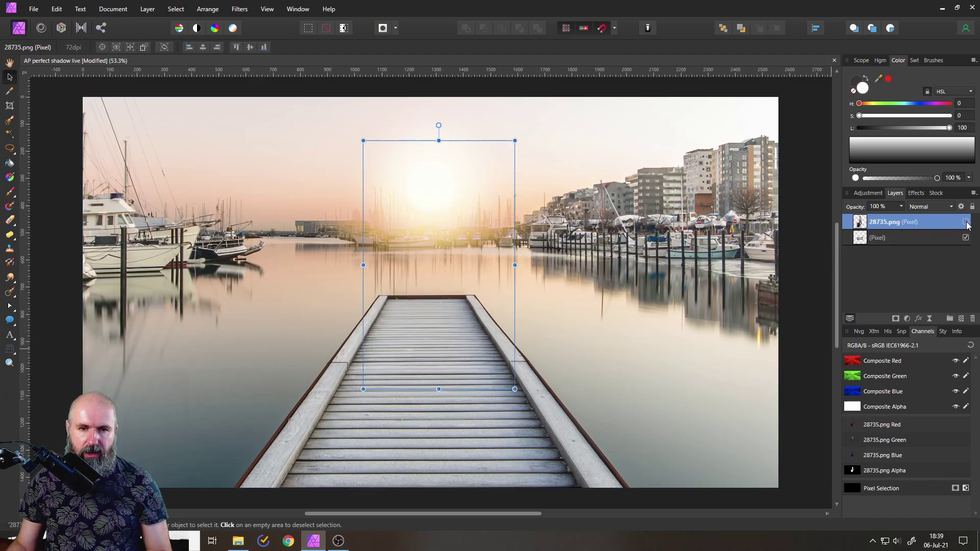
left_click(966, 223)
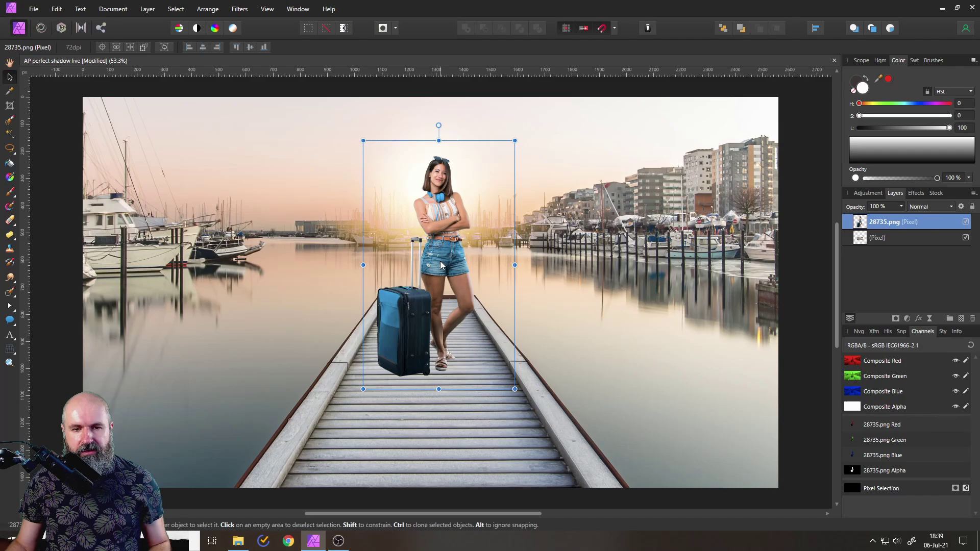
Fit the whole image in the window with Ctrl+0
scroll(440, 261, "up", 3)
scroll(434, 249, "down", 3)
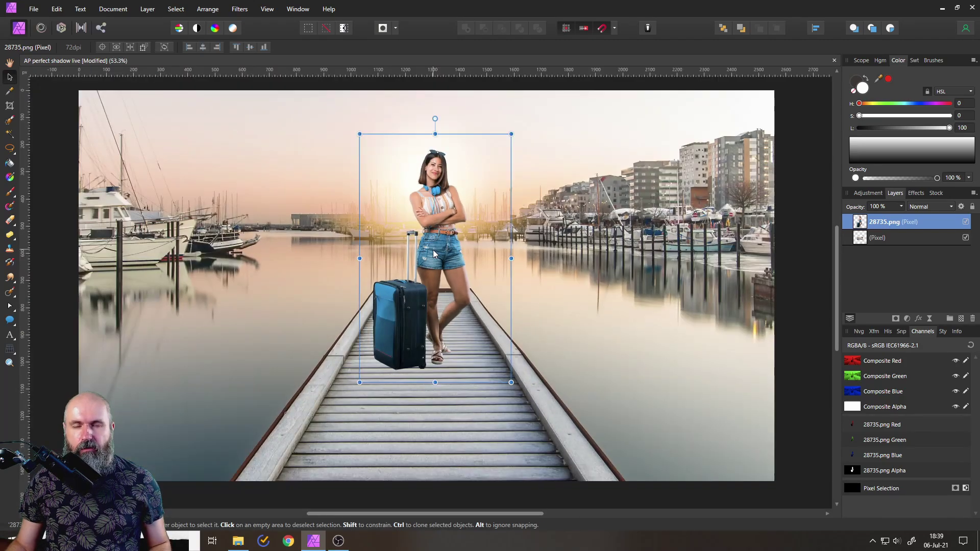
scroll(434, 254, "up", 1)
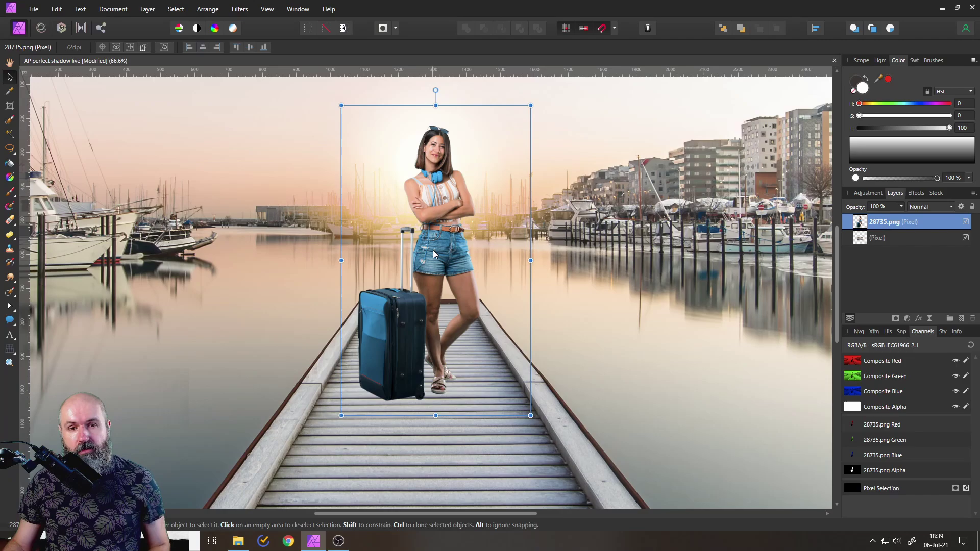
scroll(515, 275, "left", 2)
scroll(516, 275, "down", 1)
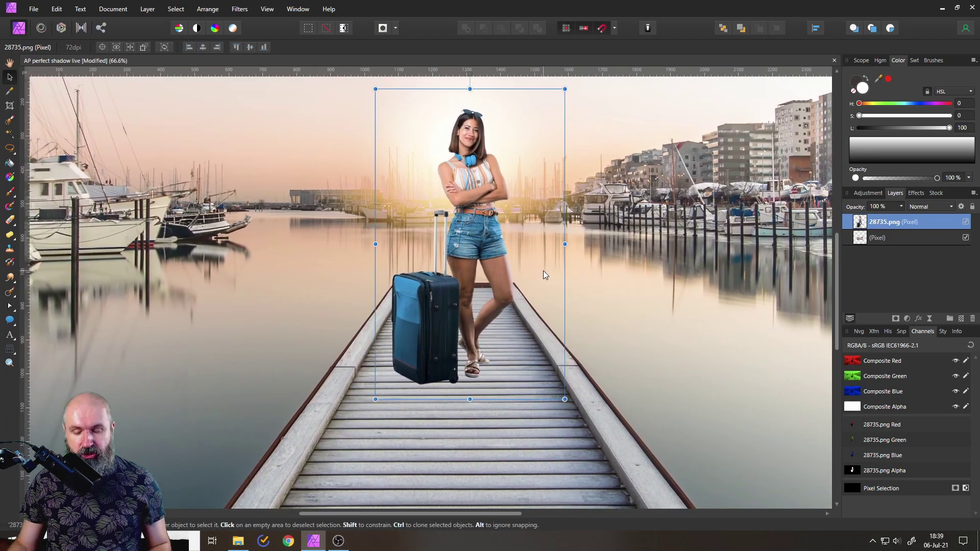
key("ctrl+0")
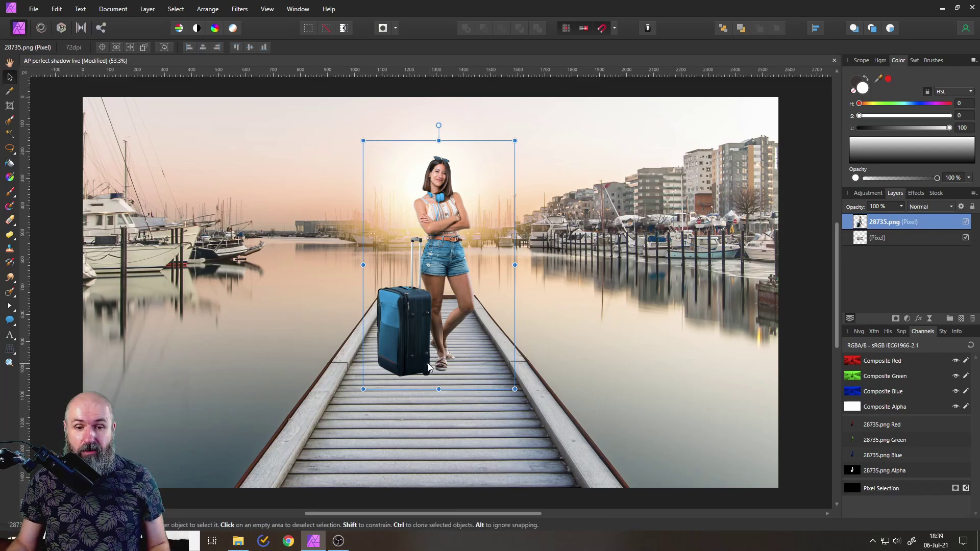
scroll(428, 365, "up", 5)
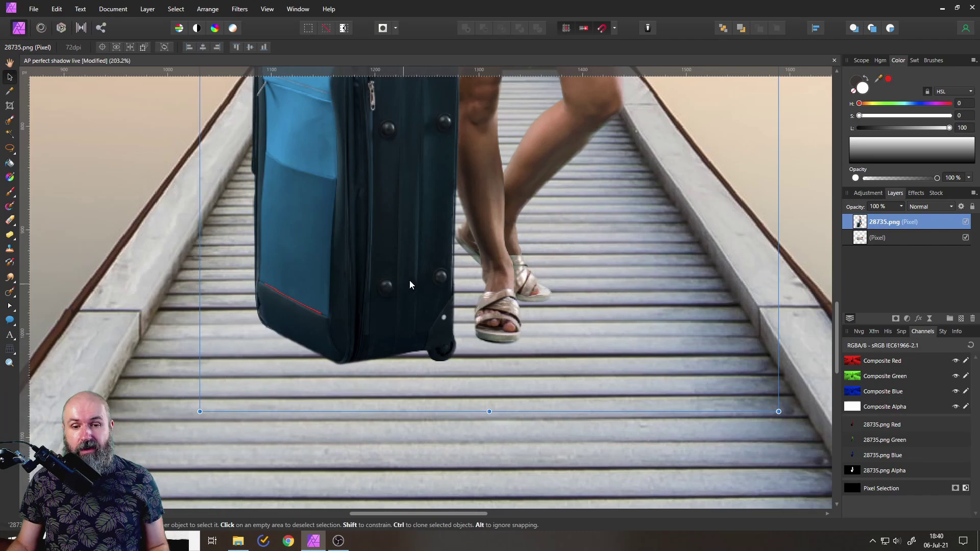
scroll(424, 328, "down", 5)
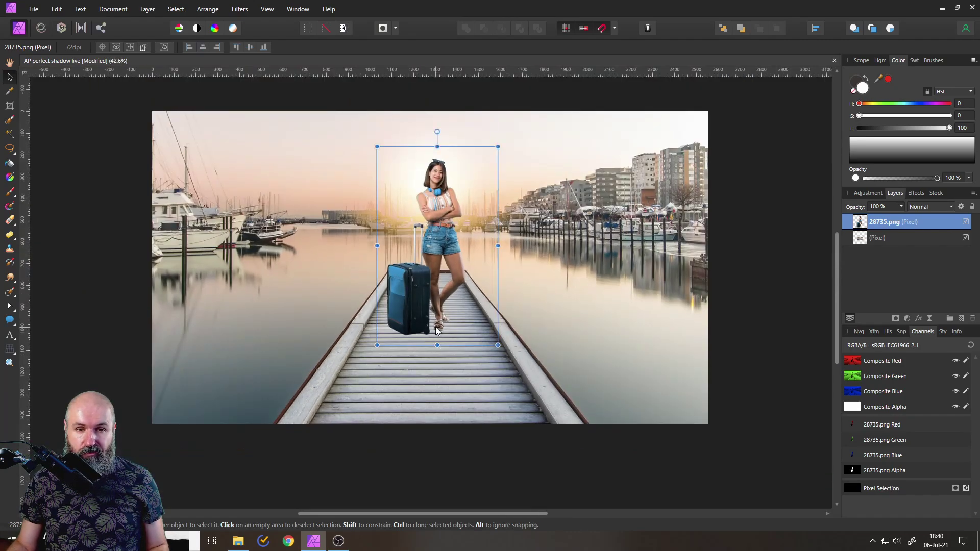
scroll(437, 331, "up", 1)
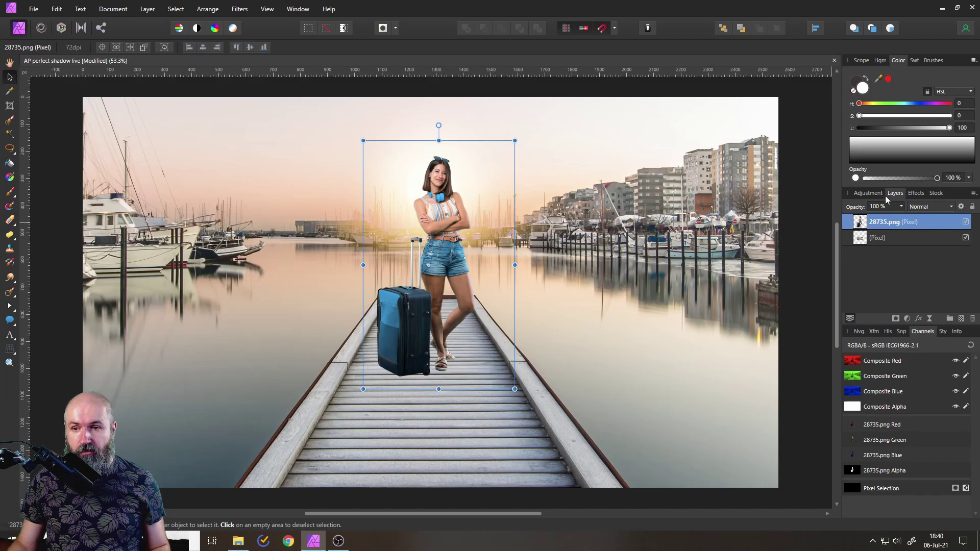
Duplicate the 28735.png model layer and flip the copy vertically
right_click(862, 228)
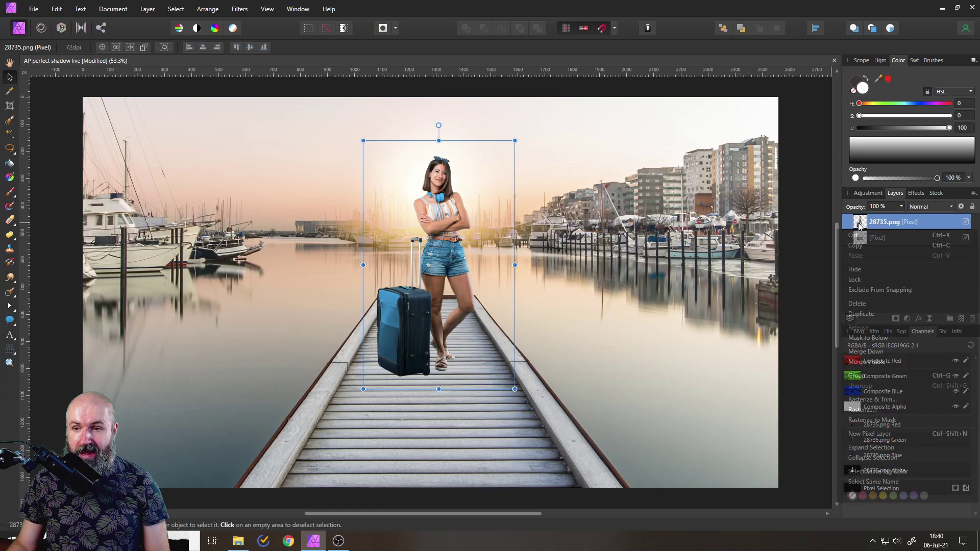
left_click(869, 314)
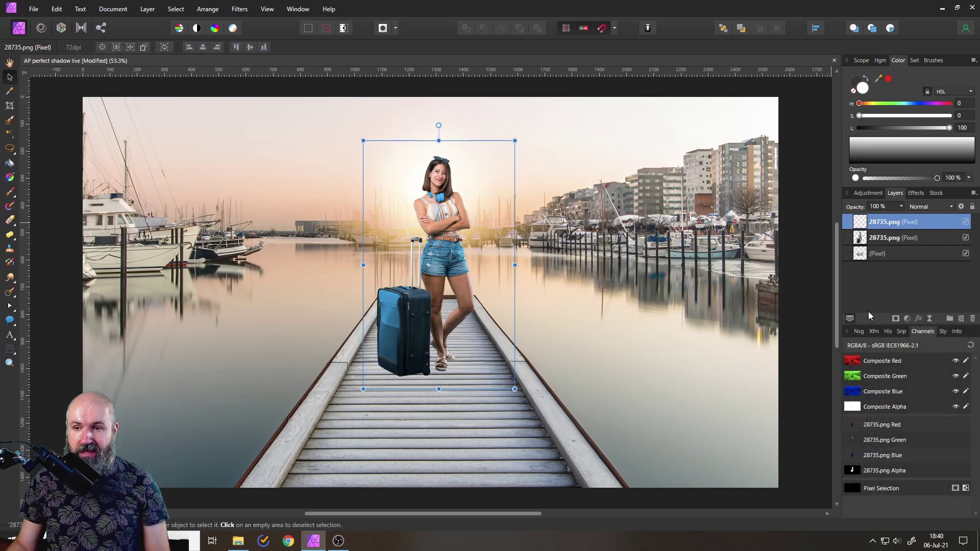
left_click(208, 10)
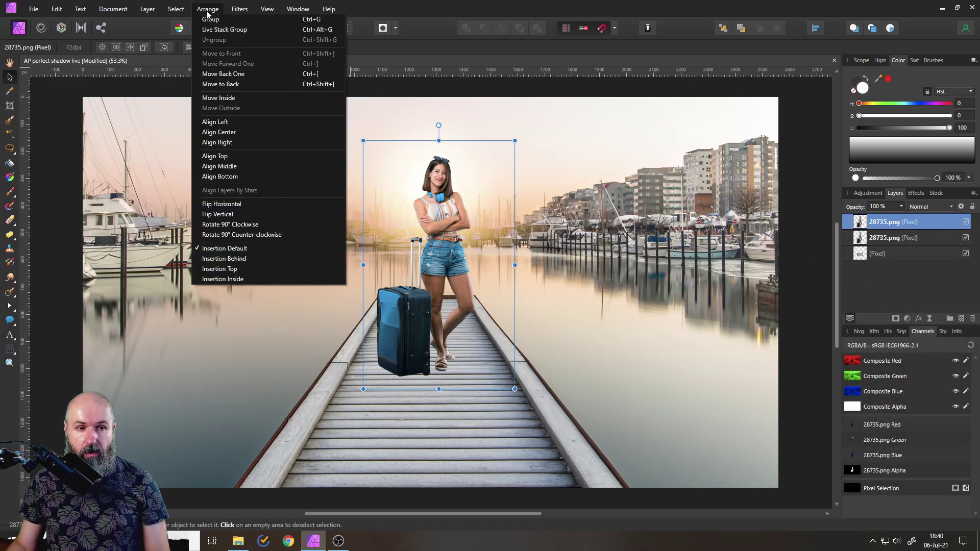
left_click(222, 216)
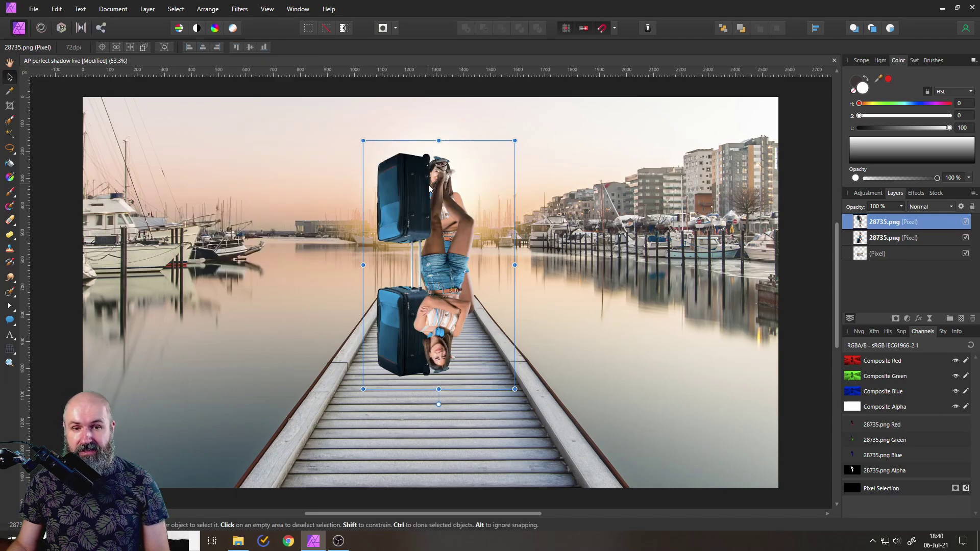
Move the flipped copy down so its top meets the model's feet
left_click_drag(430, 187, 437, 401)
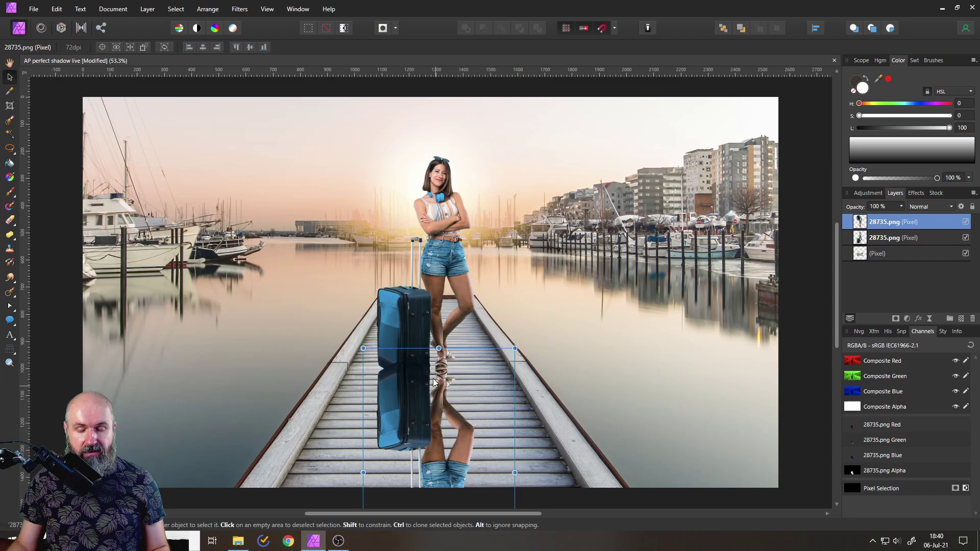
scroll(433, 363, "up", 5)
scroll(433, 361, "down", 2)
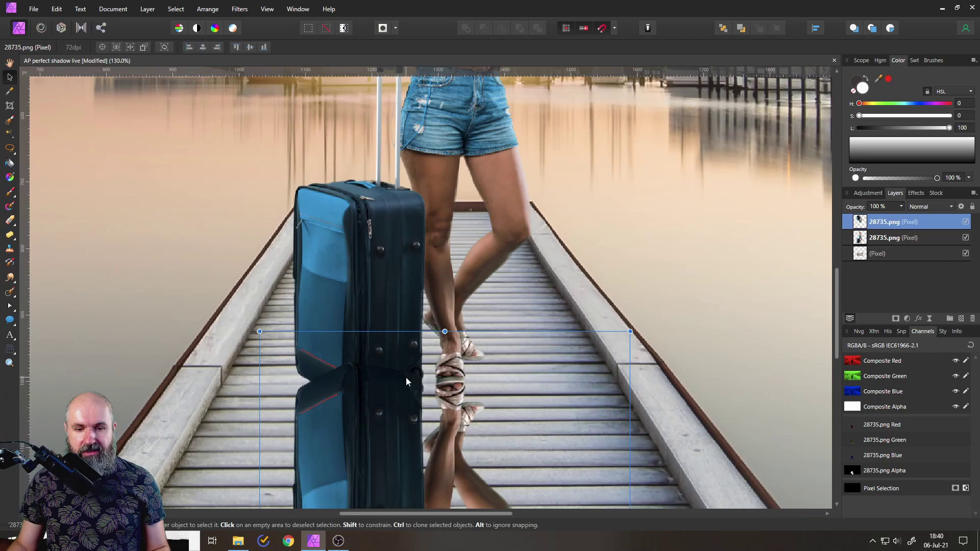
scroll(461, 421, "up", 3)
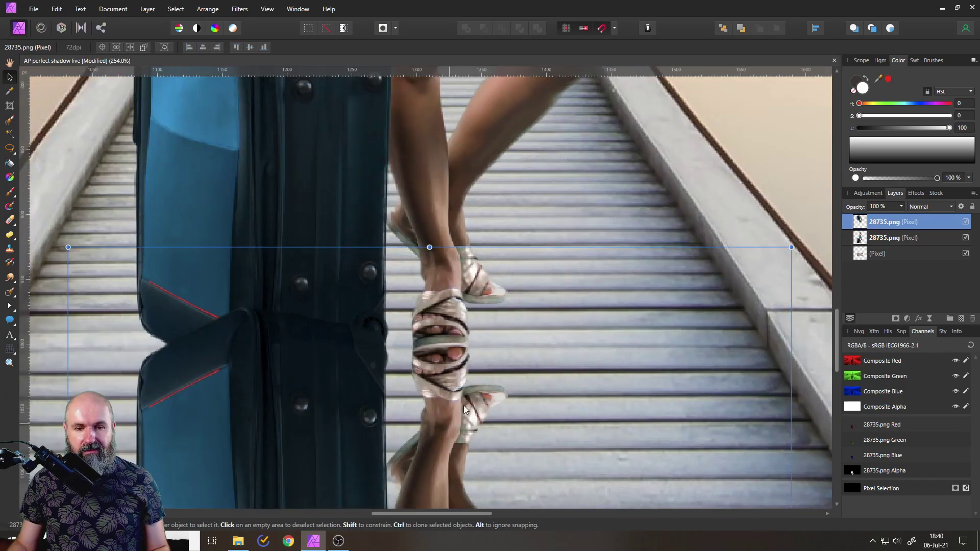
scroll(457, 408, "down", 4)
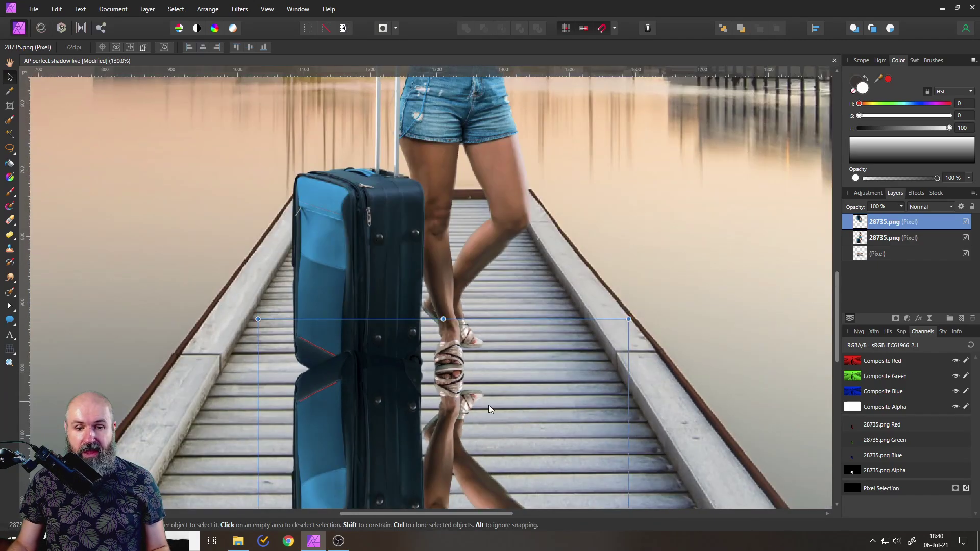
scroll(487, 398, "up", 2)
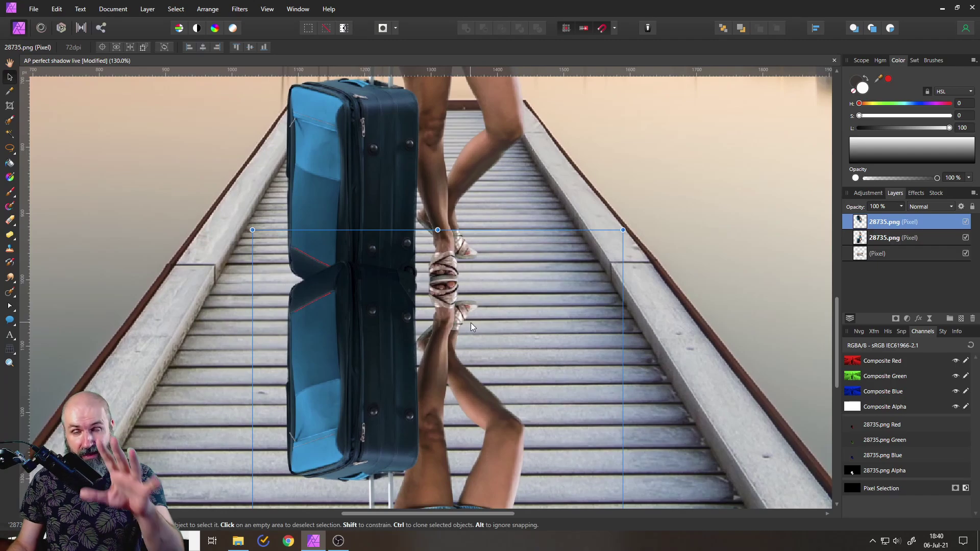
scroll(471, 327, "down", 3)
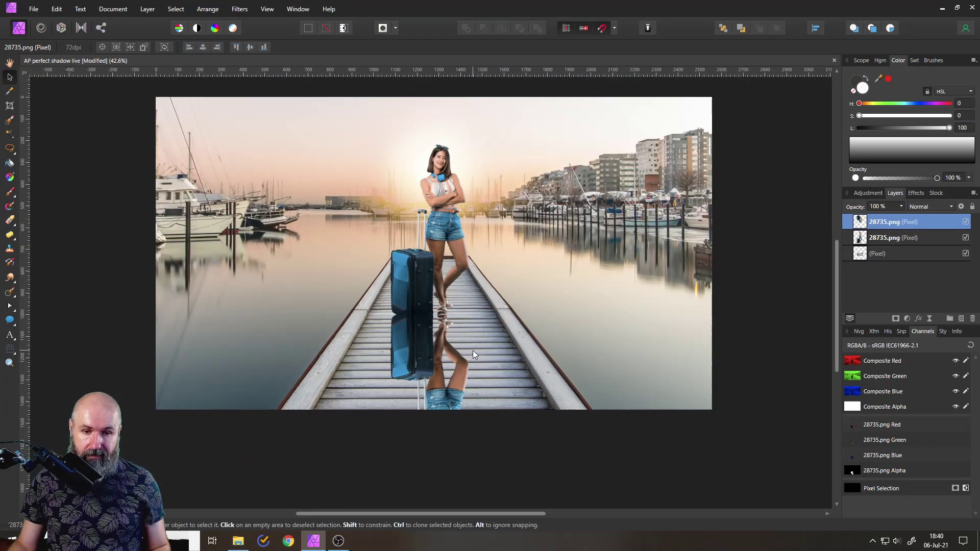
scroll(472, 326, "up", 2)
left_click_drag(452, 264, 452, 350)
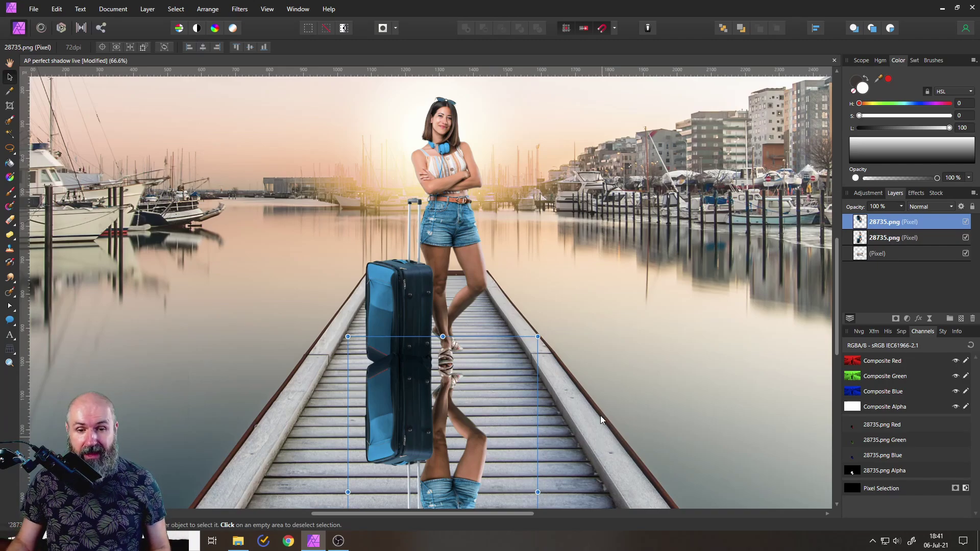
scroll(600, 416, "down", 4)
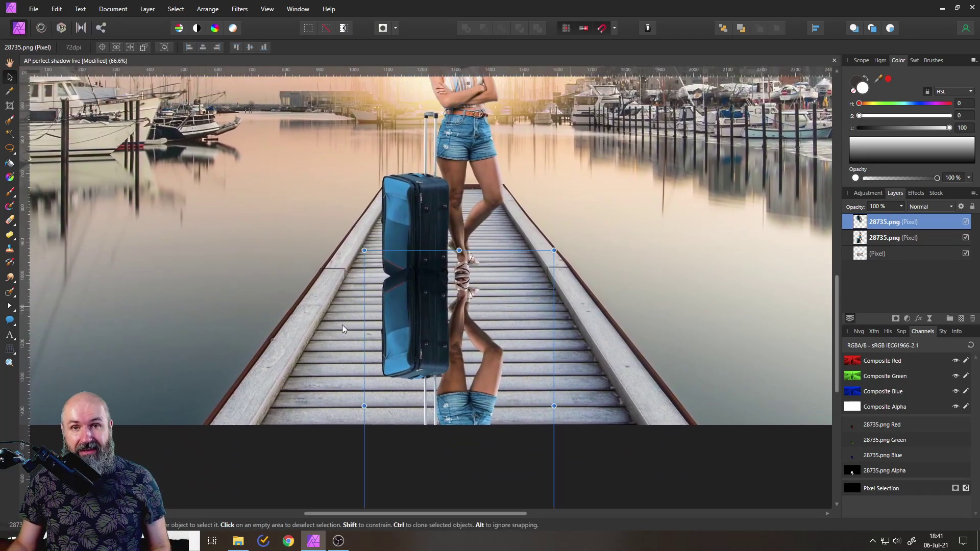
left_click(9, 349)
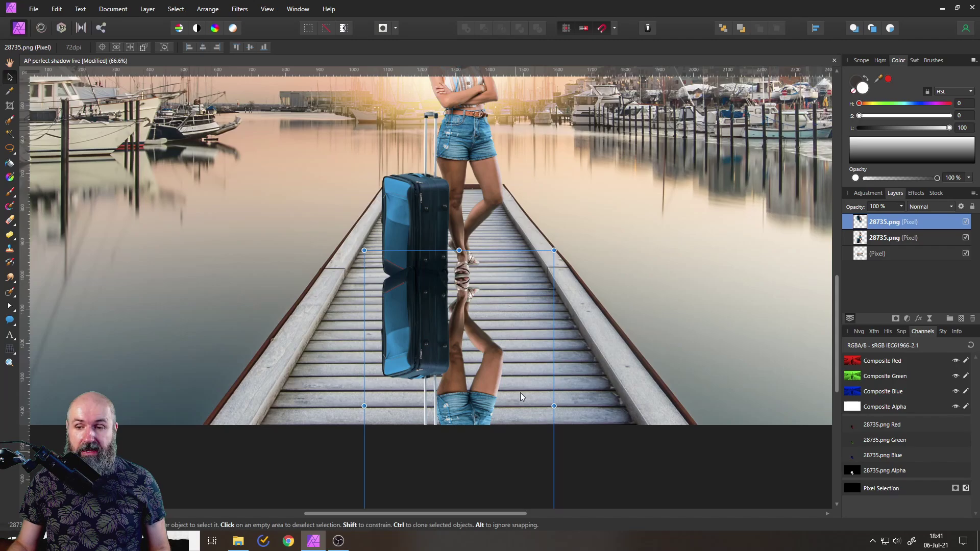
Add a Live Perspective filter and nest it onto the flipped copy layer
left_click(930, 318)
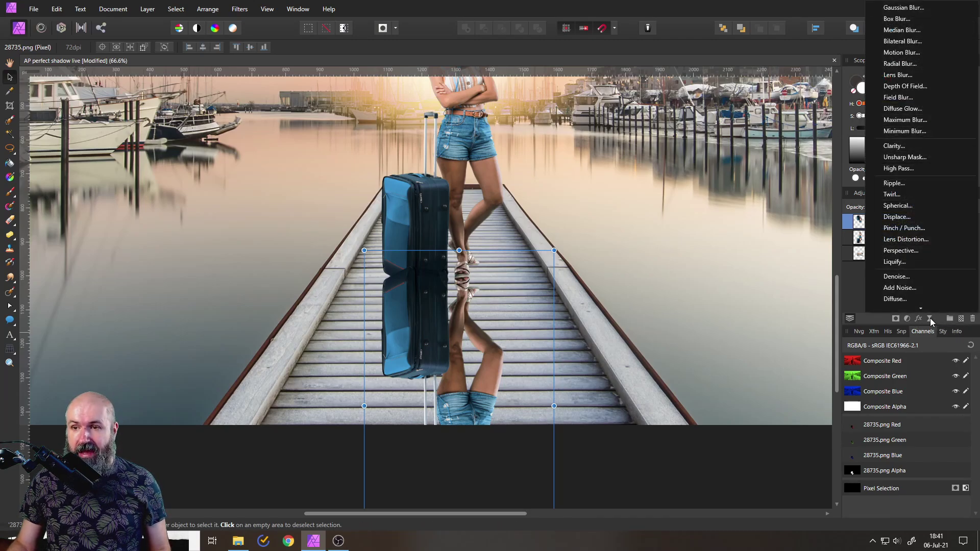
scroll(931, 298, "down", 3)
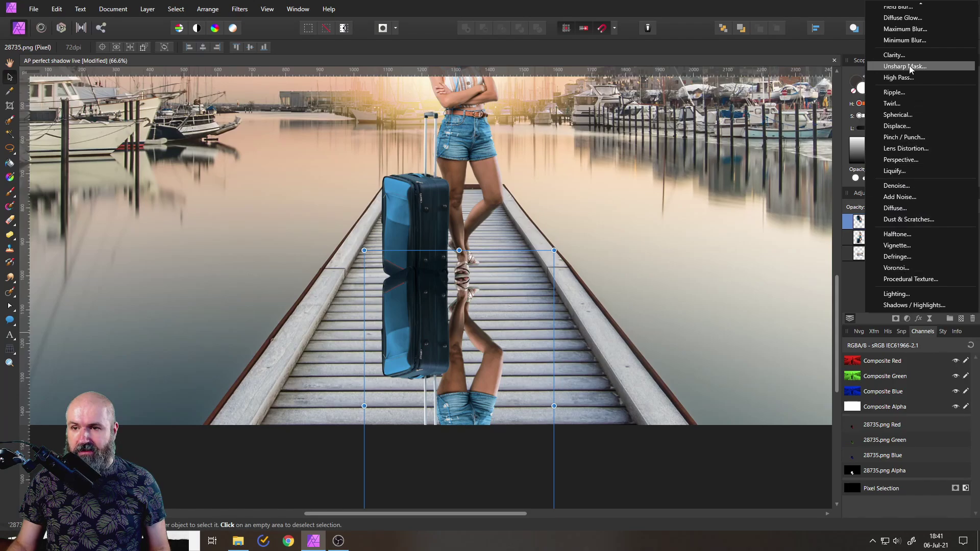
left_click(901, 159)
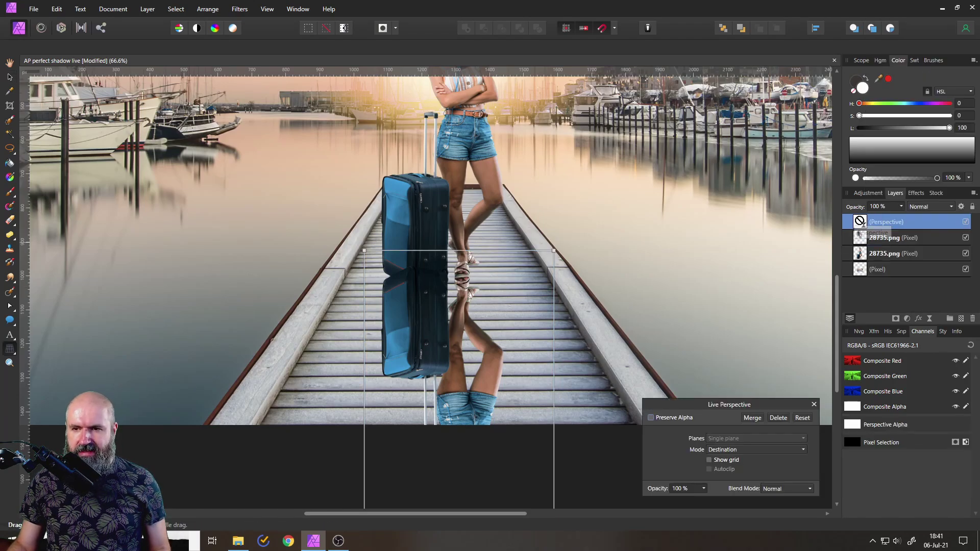
left_click_drag(865, 233, 867, 239)
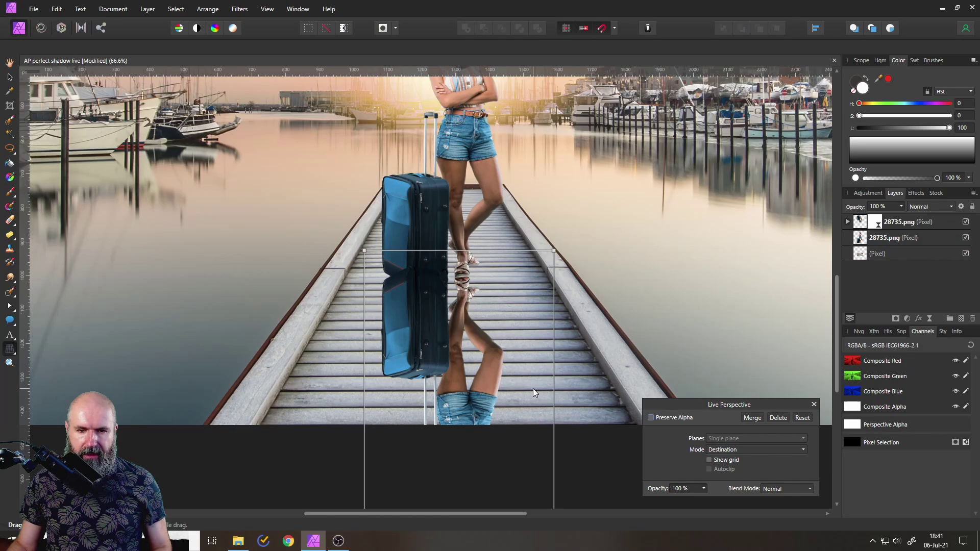
scroll(533, 385, "down", 3)
scroll(531, 357, "down", 2)
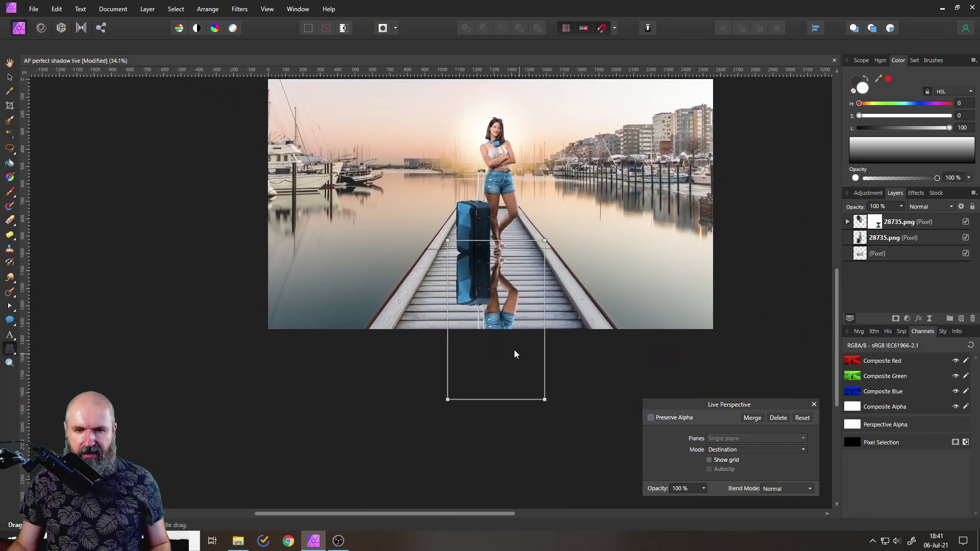
scroll(510, 353, "up", 2)
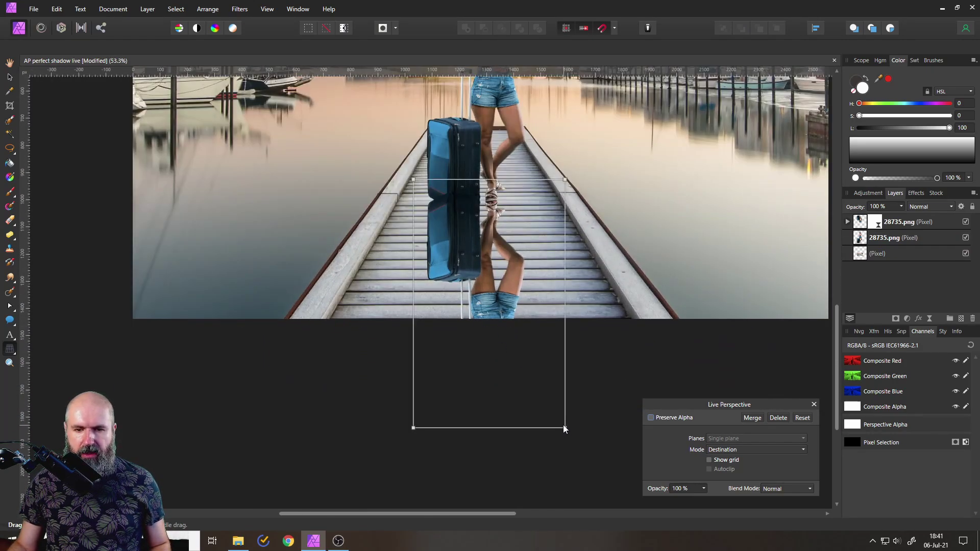
Drag the reflection's bottom-right and bottom-left corners outward to widen its base
left_click_drag(566, 428, 686, 339)
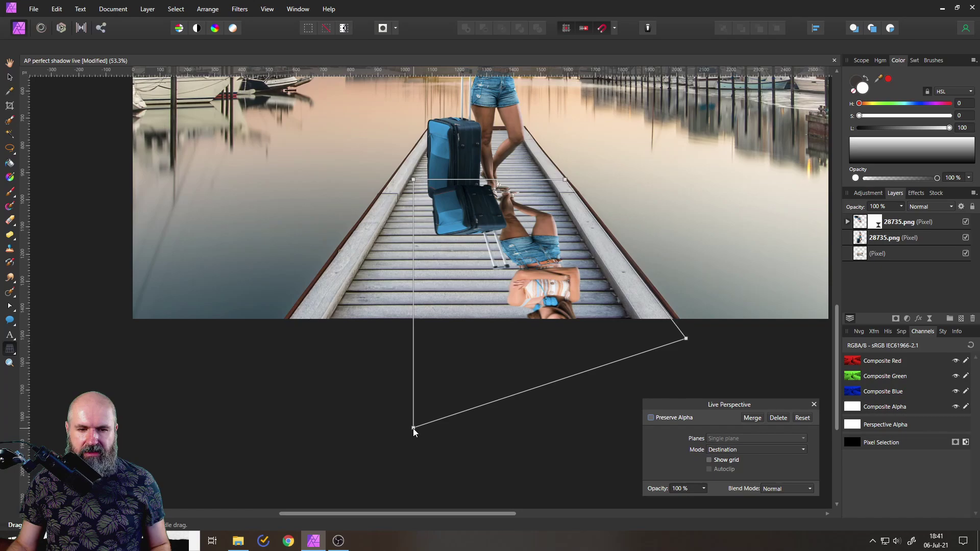
left_click_drag(413, 428, 315, 361)
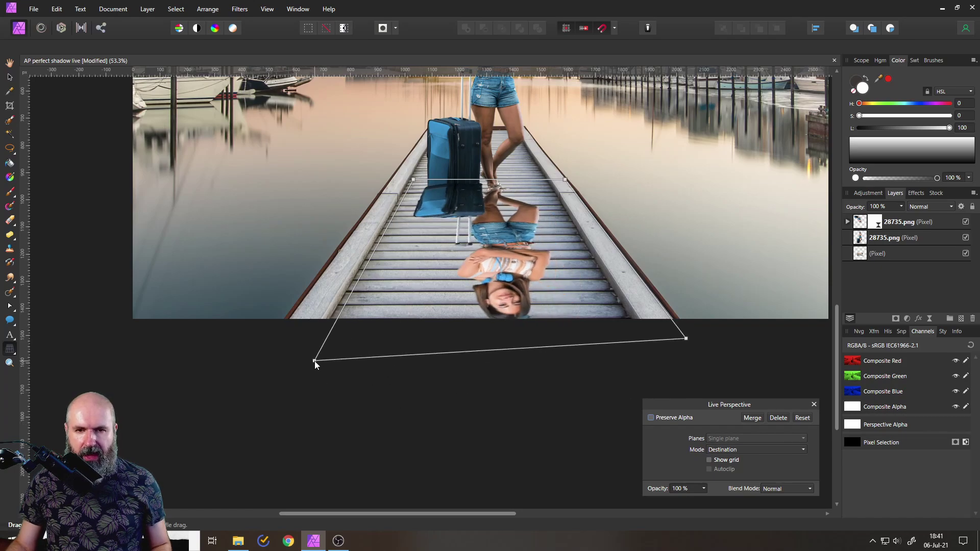
scroll(457, 284, "down", 5)
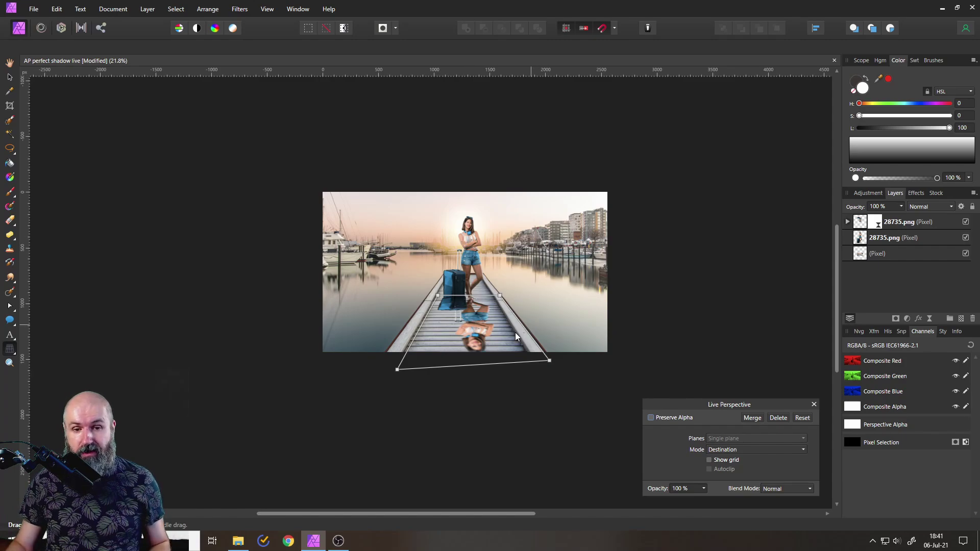
Move the perspective panel aside and pull the bottom-left corner further down and left
scroll(456, 330, "up", 5)
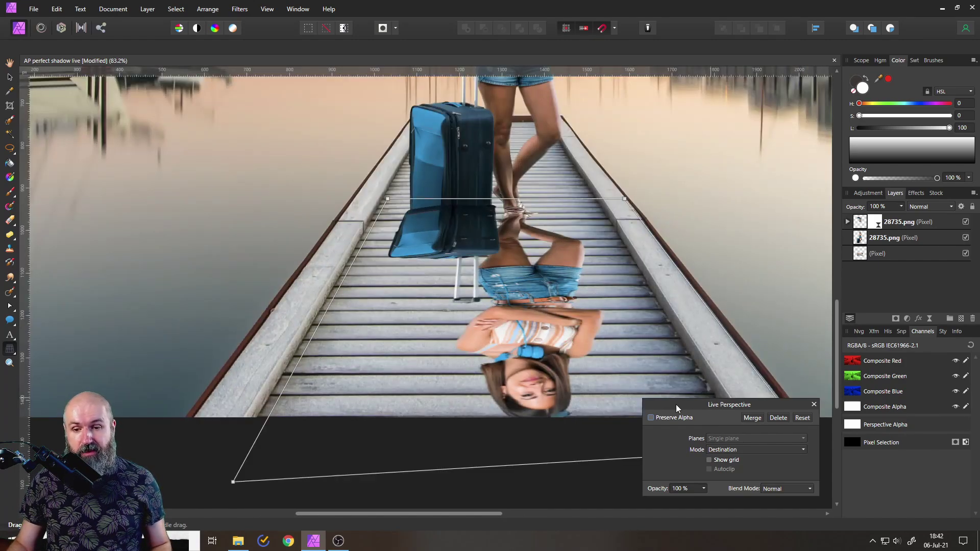
left_click_drag(676, 404, 844, 506)
scroll(321, 386, "down", 3)
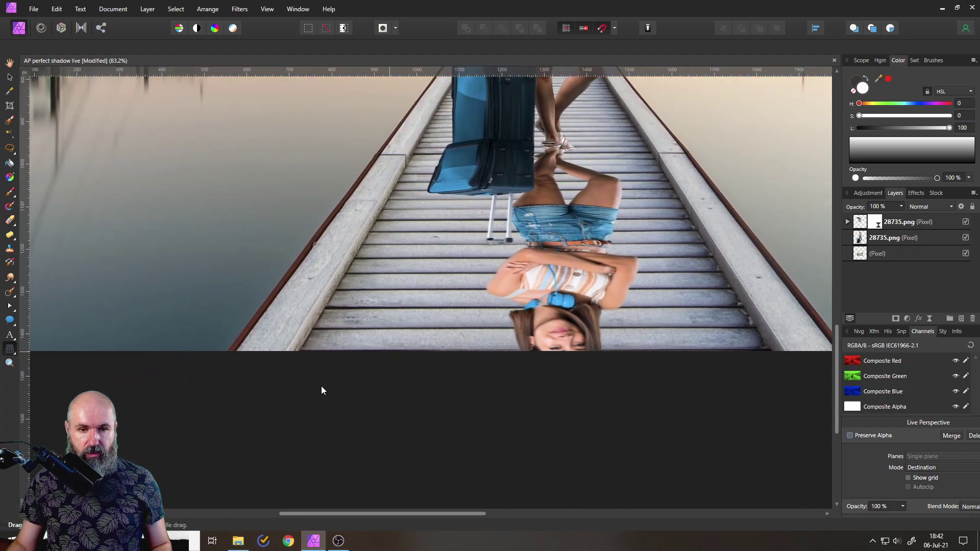
left_click_drag(272, 415, 253, 442)
scroll(445, 230, "up", 1)
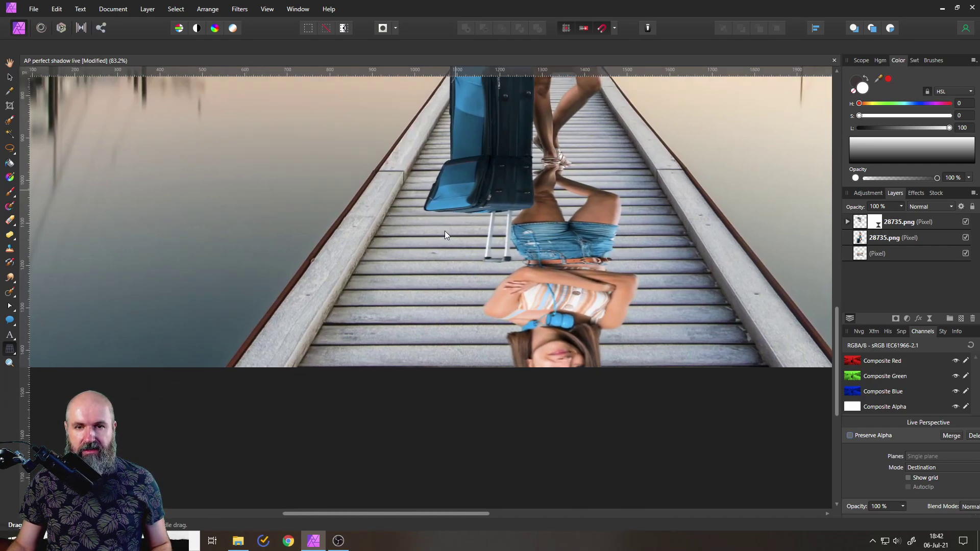
scroll(442, 255, "up", 2)
scroll(319, 261, "up", 5)
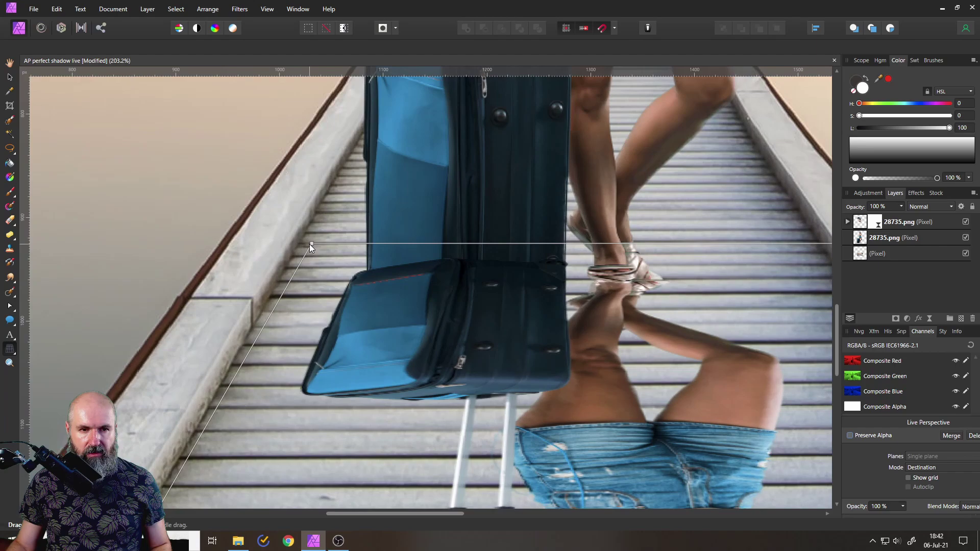
Align the reflection's top-left and top-right corners level with the suitcase base and feet
left_click_drag(311, 245, 333, 295)
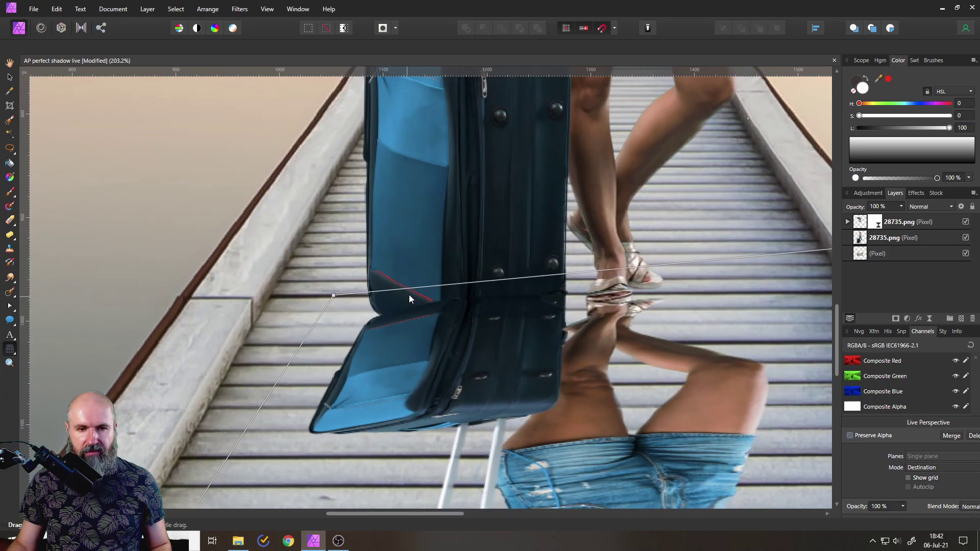
scroll(696, 260, "right", 3)
scroll(696, 260, "down", 1)
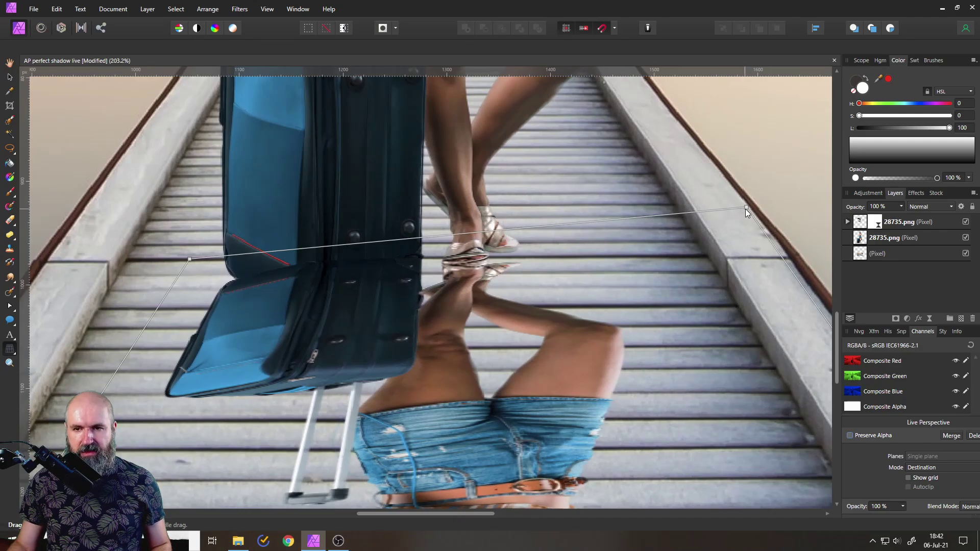
left_click_drag(745, 210, 727, 257)
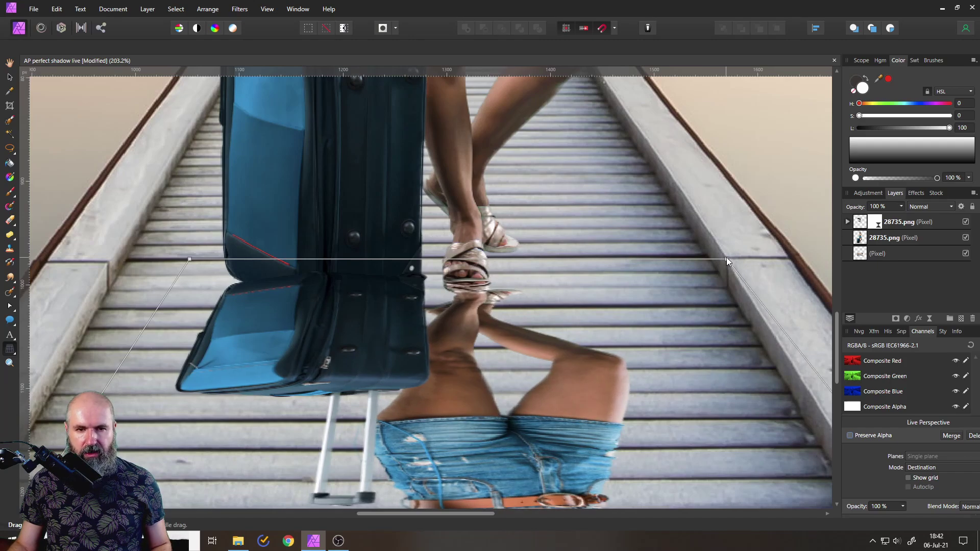
scroll(668, 348, "down", 5)
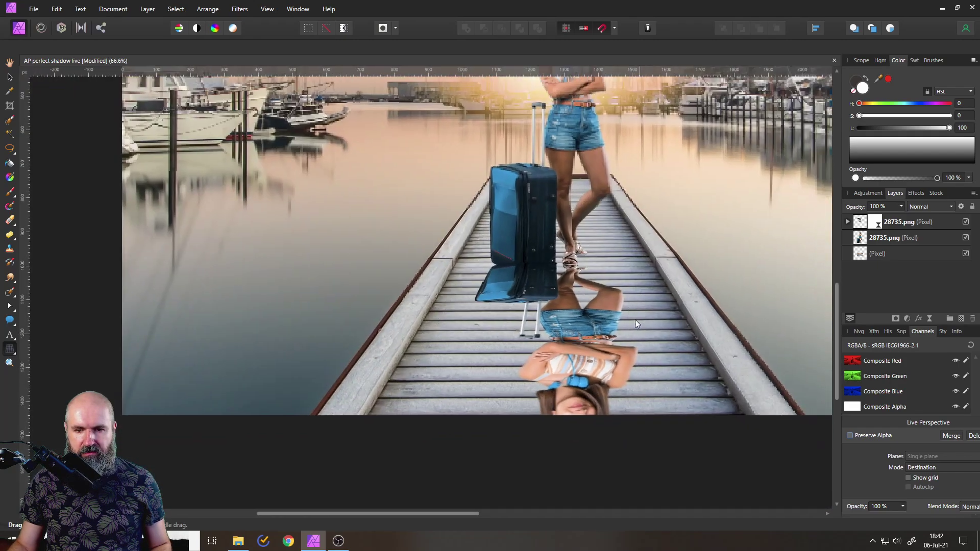
scroll(635, 320, "down", 2)
scroll(602, 306, "down", 3)
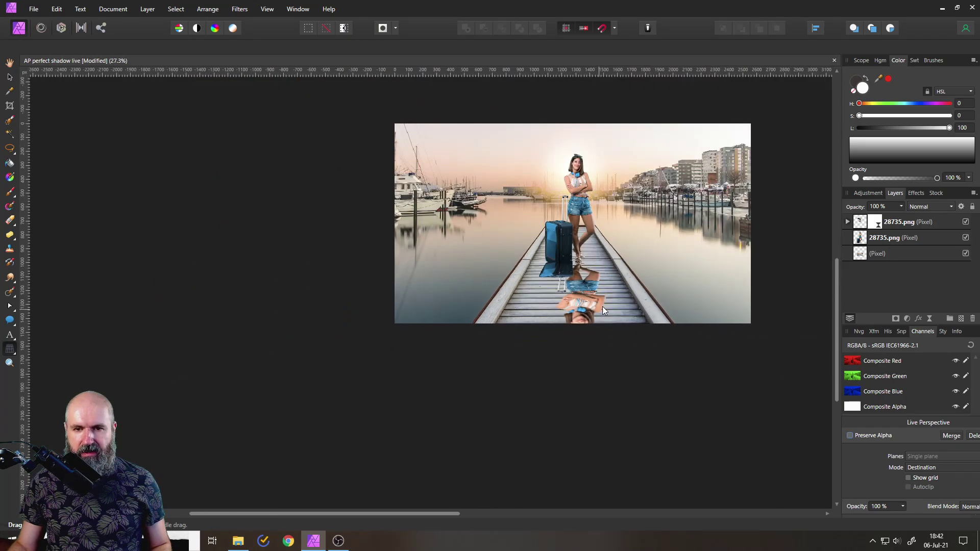
scroll(616, 317, "up", 1)
scroll(617, 317, "down", 1)
scroll(592, 336, "up", 3)
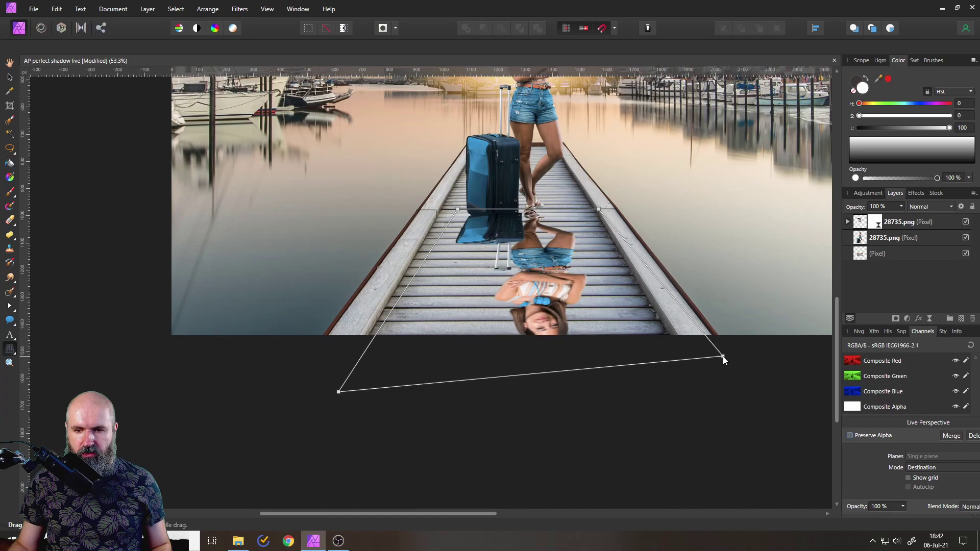
Fine-tune the bottom corners, pulling bottom-right inward and raising bottom-left slightly
left_click_drag(723, 356, 708, 356)
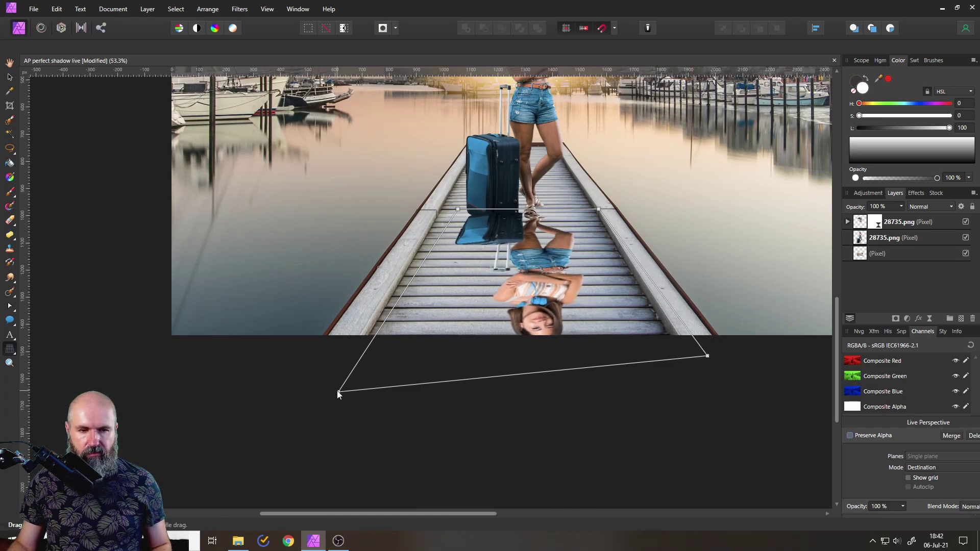
left_click_drag(339, 392, 363, 363)
scroll(433, 322, "down", 3)
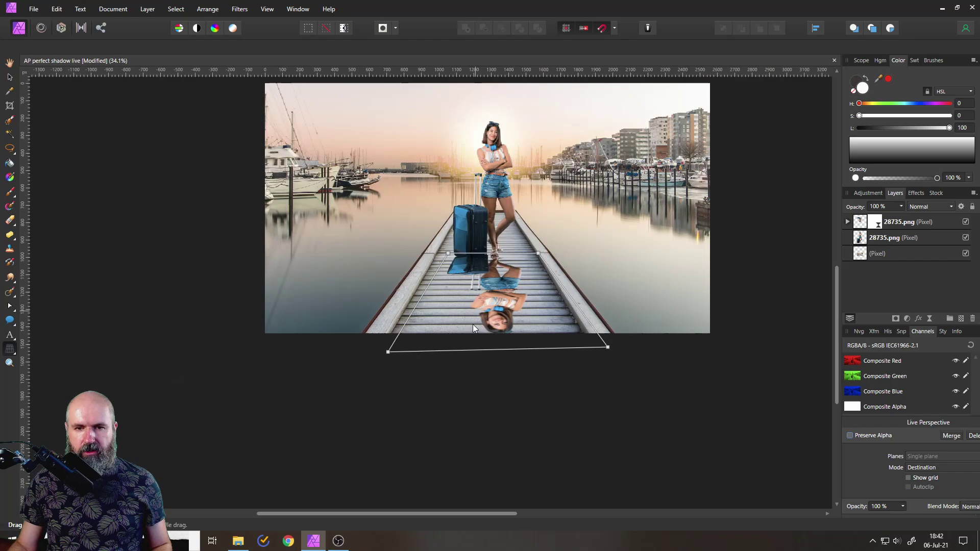
left_click_drag(473, 328, 466, 369)
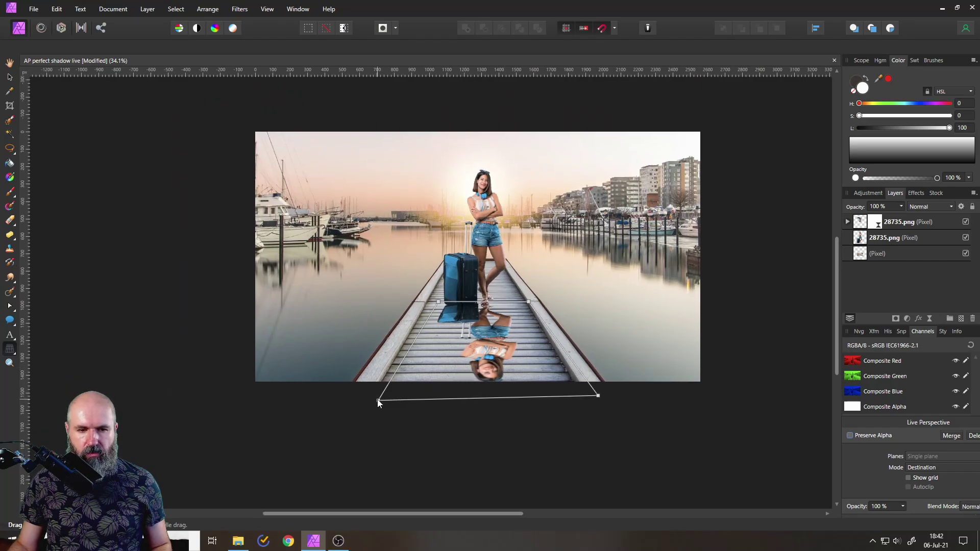
left_click_drag(378, 399, 380, 396)
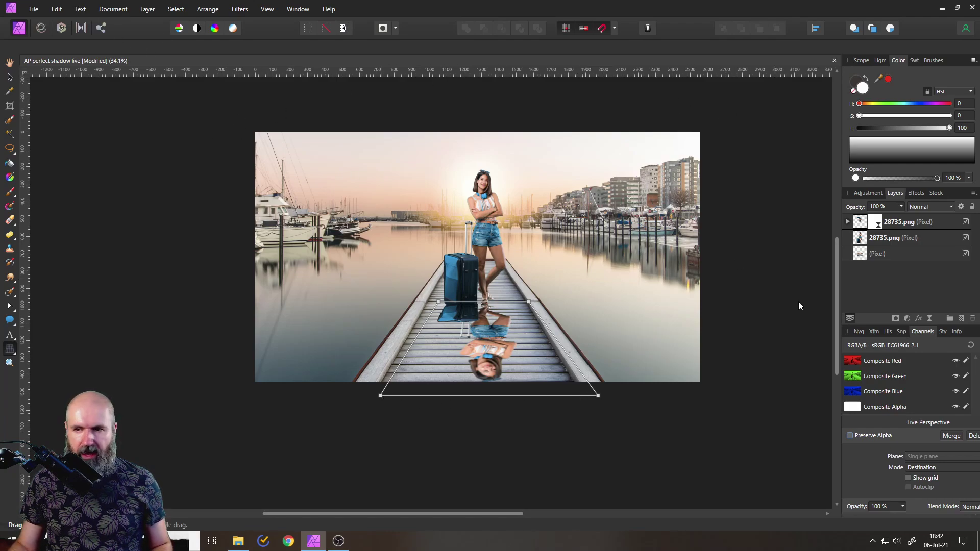
scroll(510, 323, "up", 5)
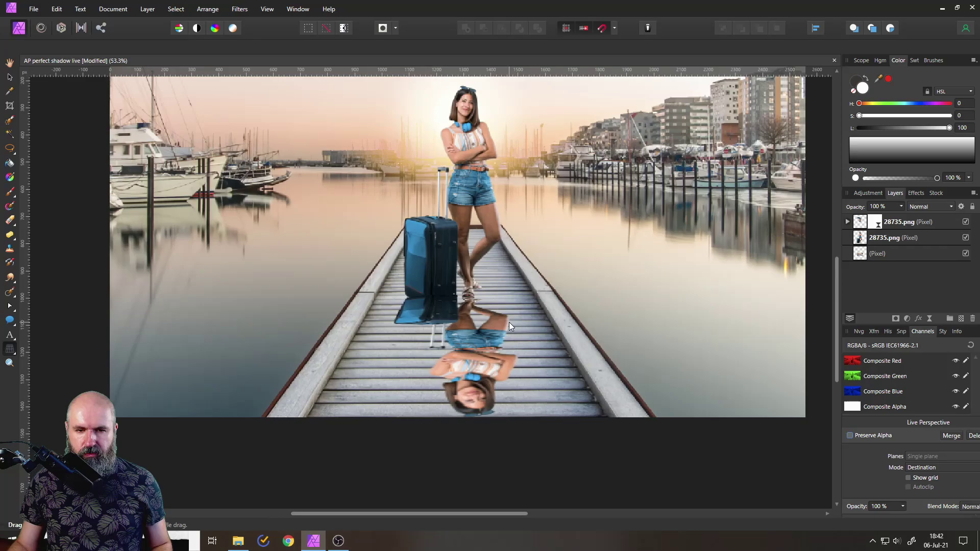
Duplicate the warped reflection layer as a backup and rasterize the top copy
right_click(861, 225)
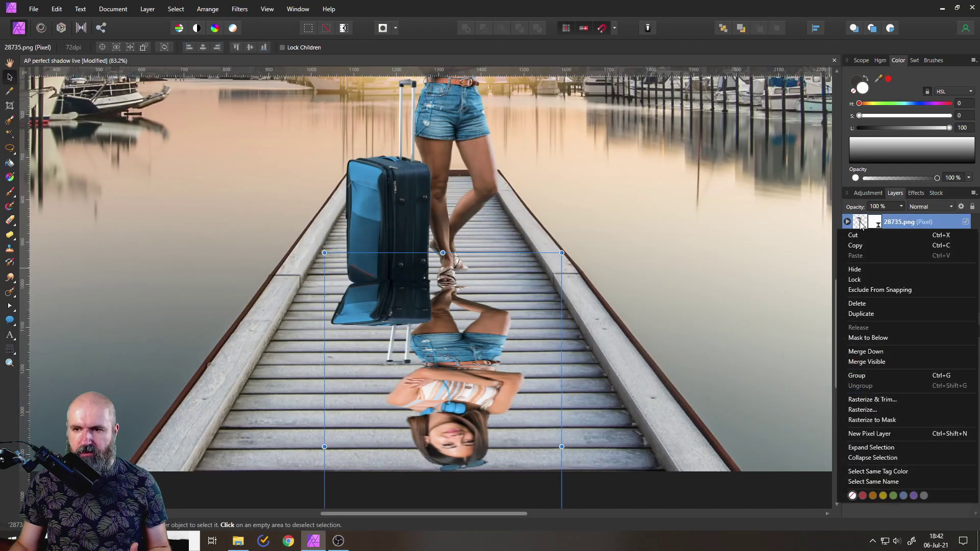
left_click(858, 312)
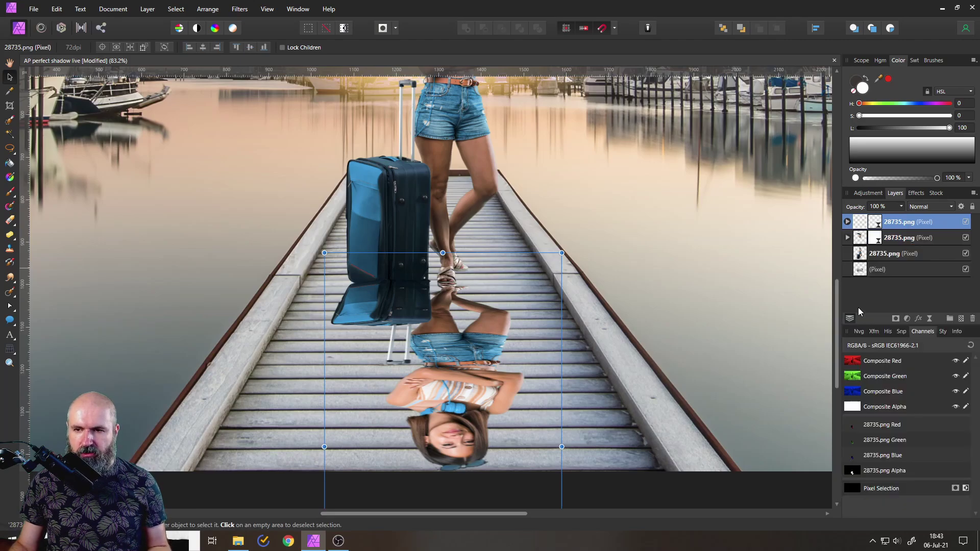
right_click(863, 225)
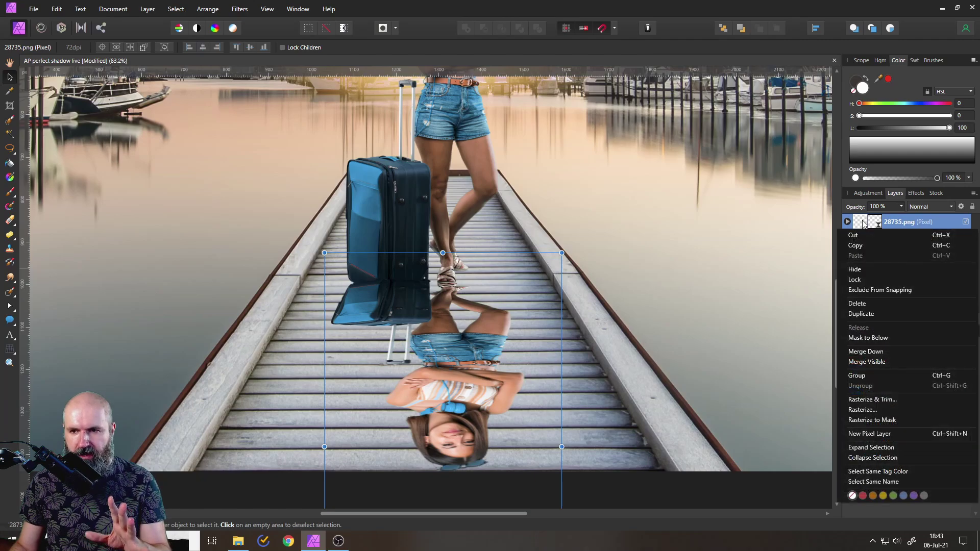
left_click(869, 413)
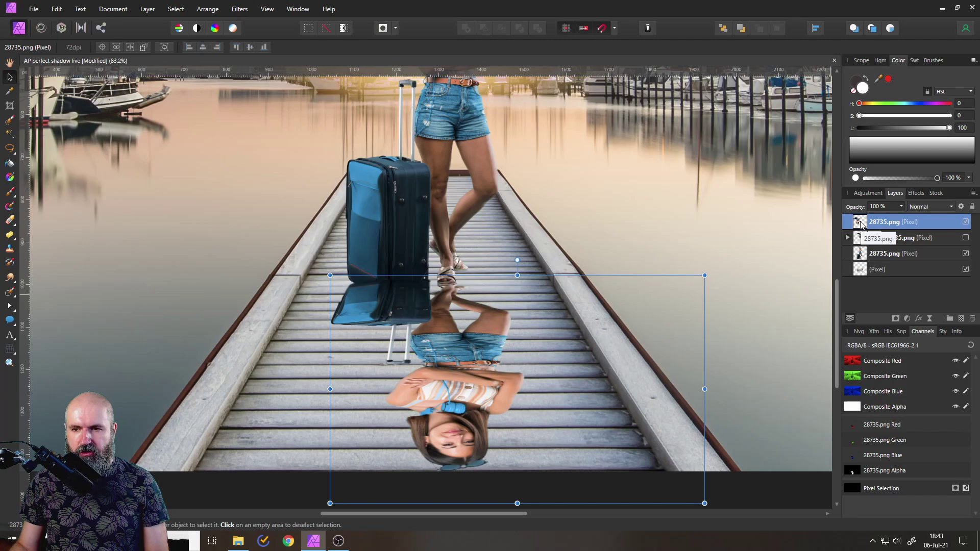
left_click(858, 263, "alt")
left_click(858, 262, "alt")
Move the rasterized copy below the model layer and load its pixels as a selection
key("ctrl+bracketleft")
key("ctrl+bracketleft")
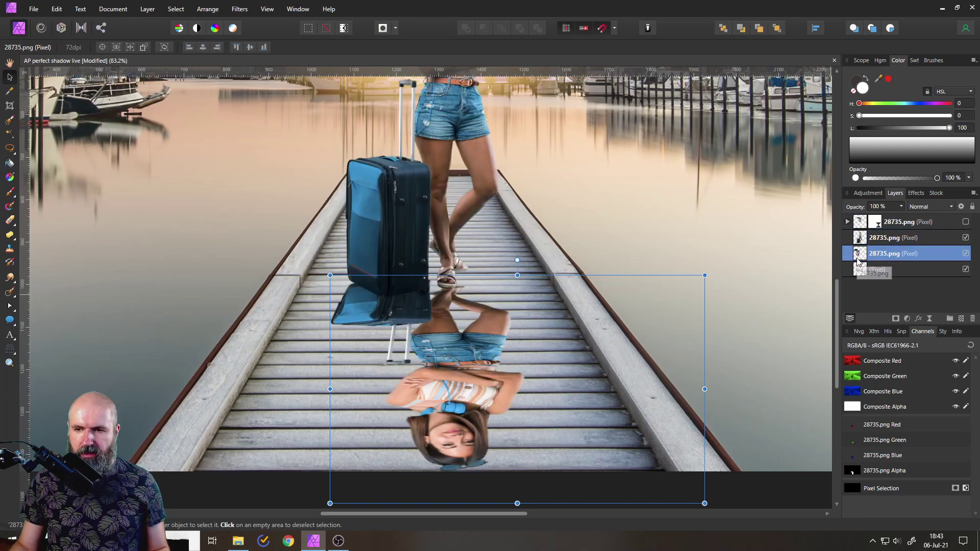
scroll(443, 305, "up", 5)
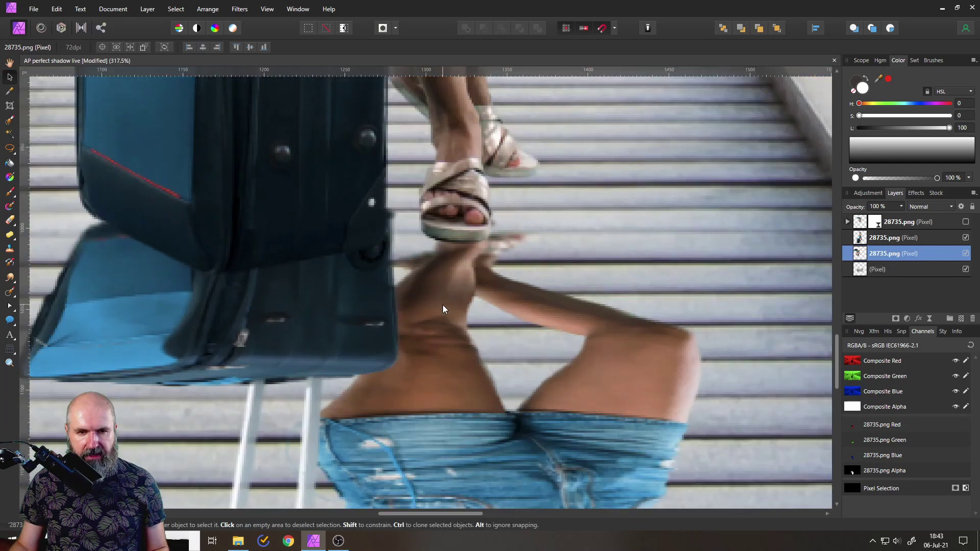
scroll(459, 250, "down", 4)
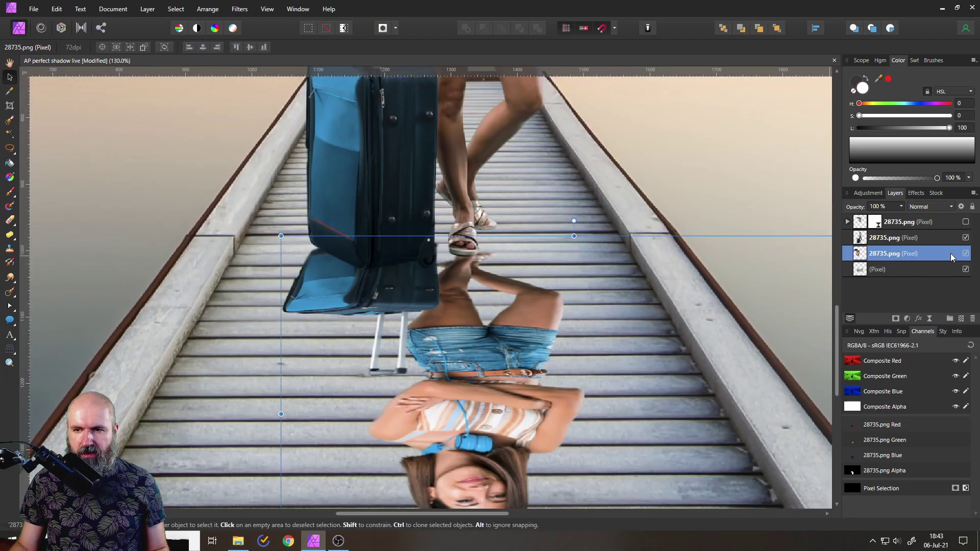
left_click(861, 254, "ctrl")
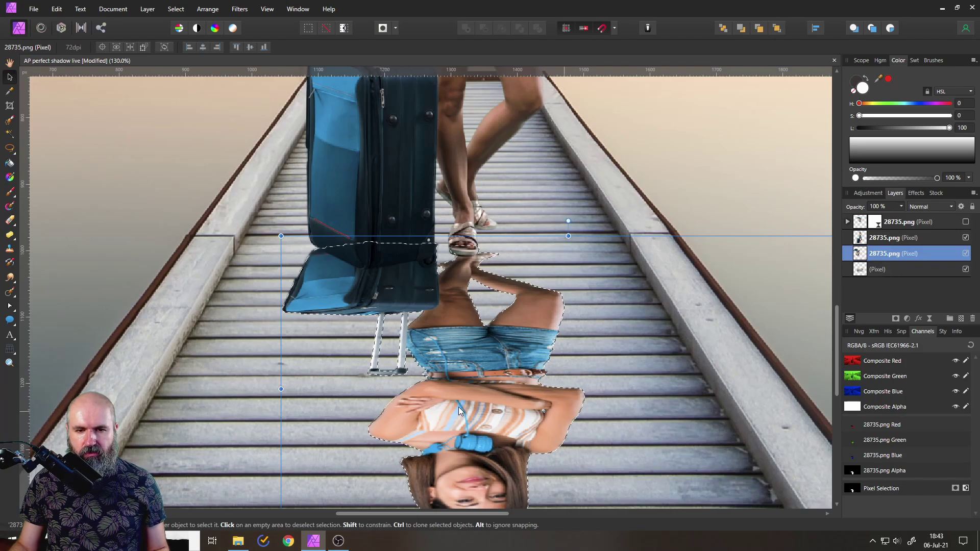
scroll(463, 381, "down", 1)
scroll(464, 381, "down", 1)
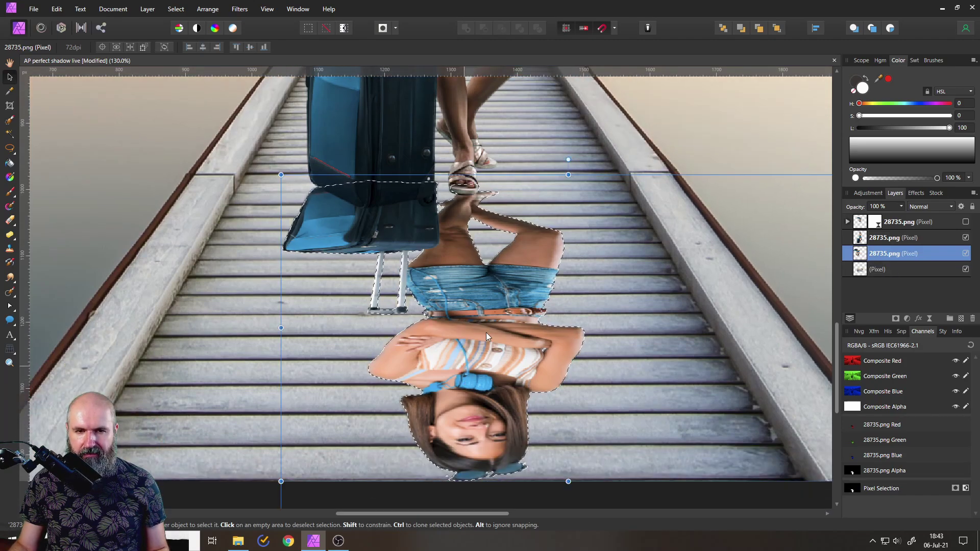
Add a new pixel layer named 'shadow'
left_click(961, 319)
double_click(877, 254)
type("shad")
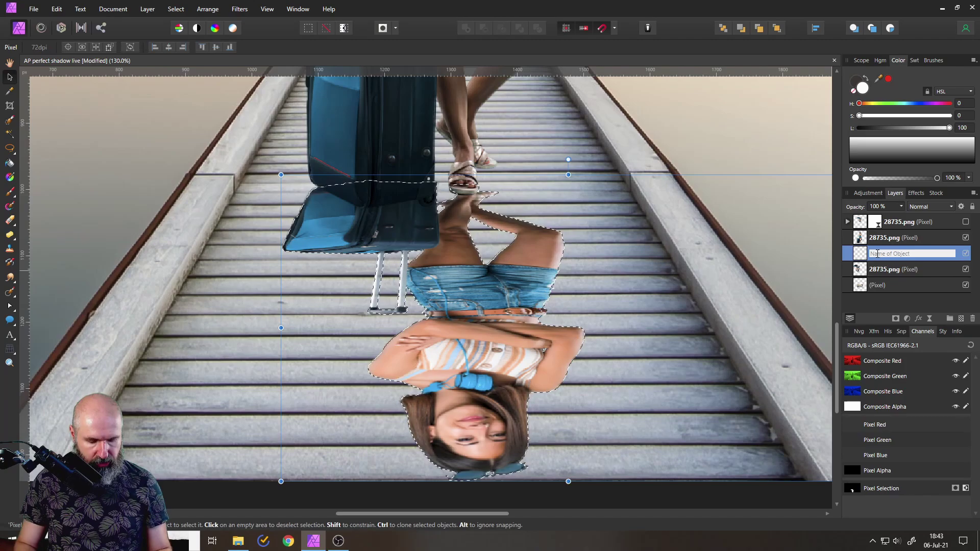
type("ow")
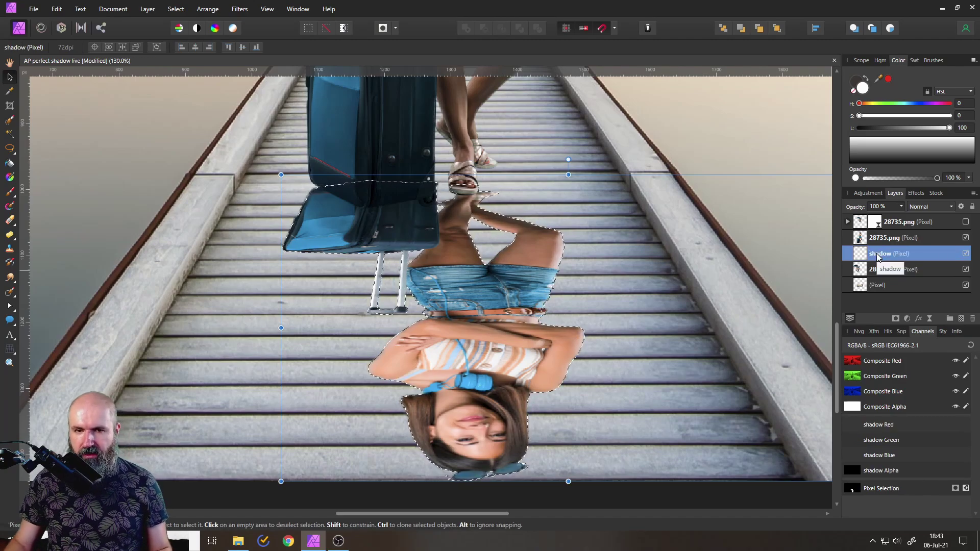
key("Return")
scroll(520, 274, "down", 3)
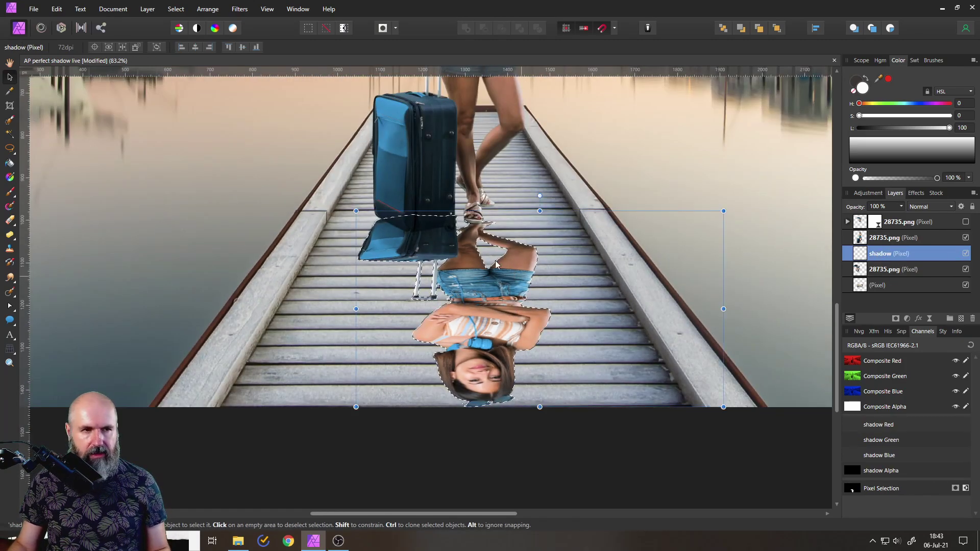
Set up the Paint Brush at about 203 px, 100% opacity and full hardness
left_click(9, 191)
key("0")
key("bracketright")
key("bracketright")
key("bracketright")
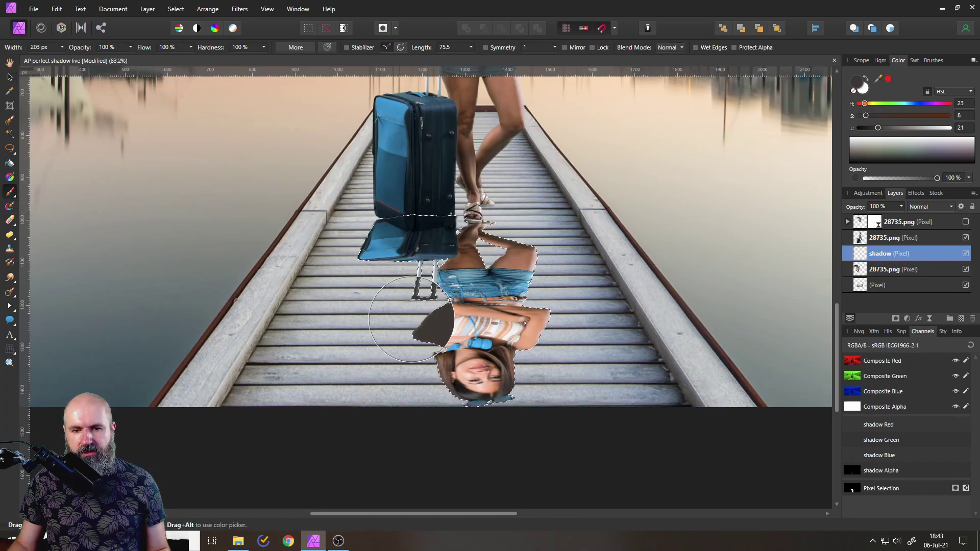
key("shift+bracketright")
key("shift+bracketright")
key("shift+bracketright")
key("shift+bracketright")
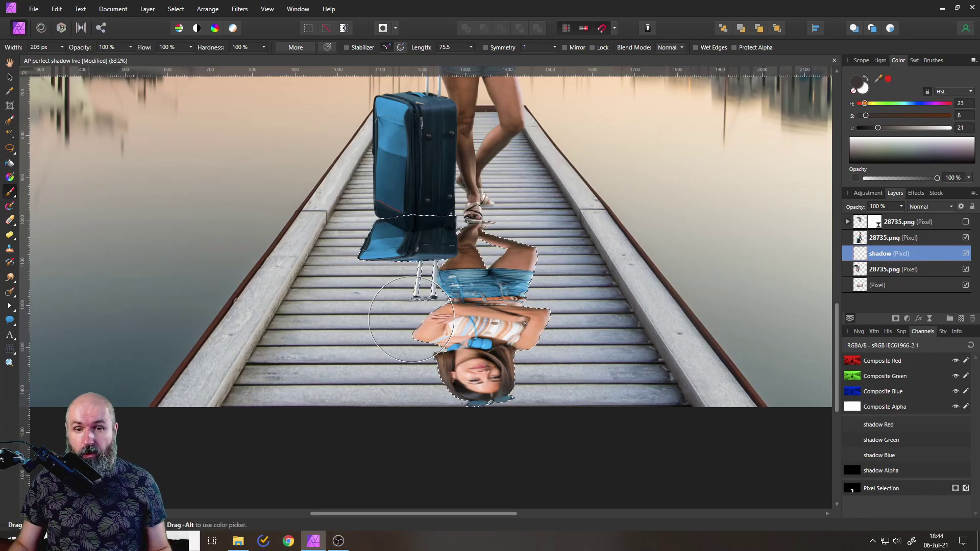
scroll(735, 357, "up", 6)
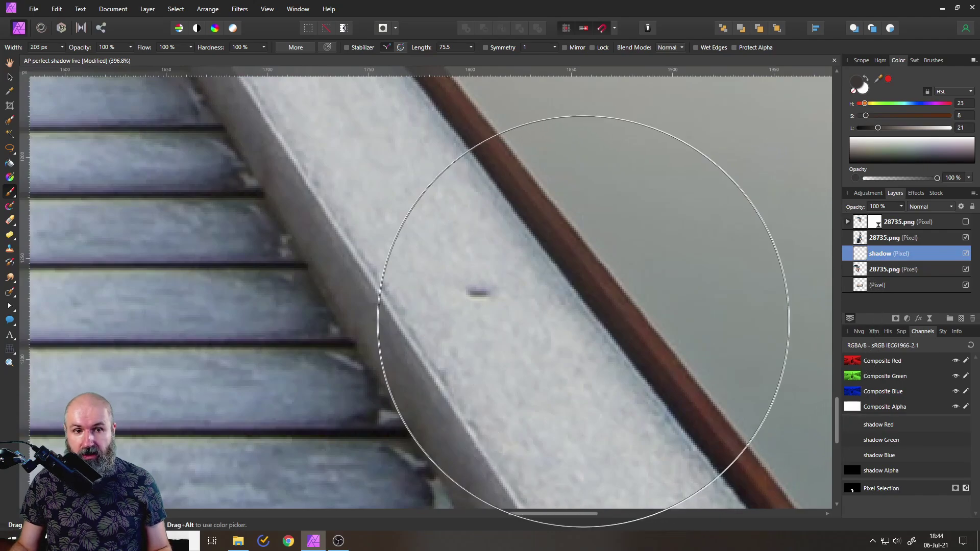
scroll(583, 322, "down", 5)
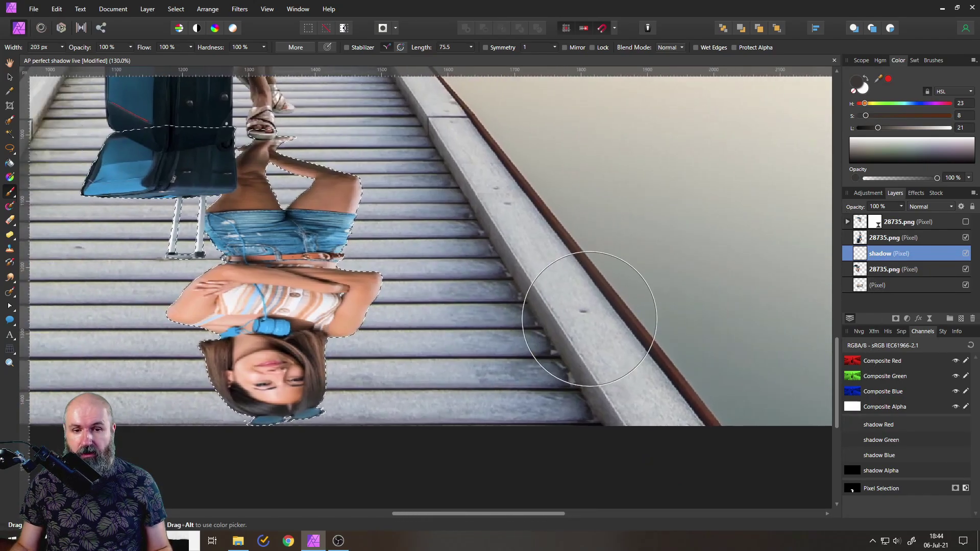
Sample a dark blue-grey from the pier stairs and paint the whole selected silhouette with it
mouse_move(664, 190)
left_mouse_down()
mouse_move(504, 265)
mouse_move(512, 273)
left_mouse_up()
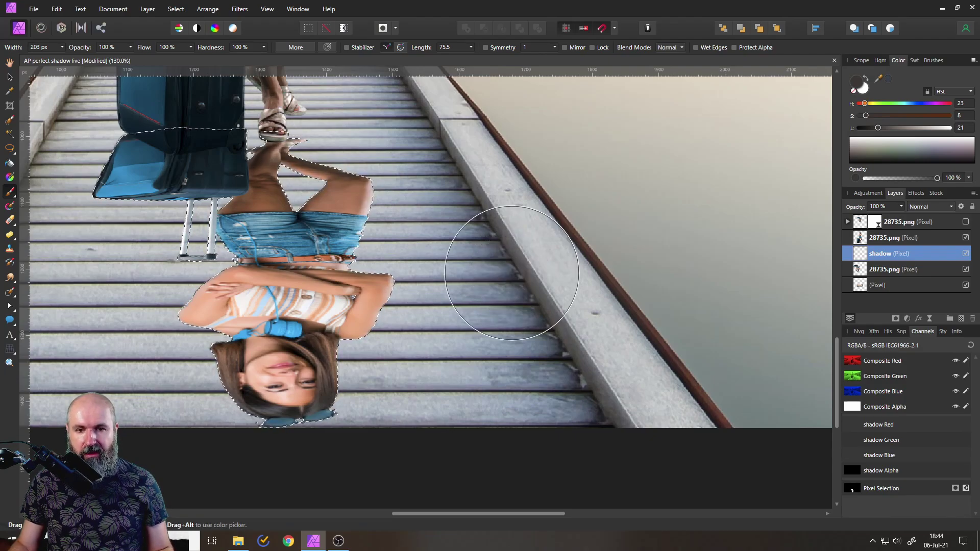
left_click(888, 80)
left_click(308, 223)
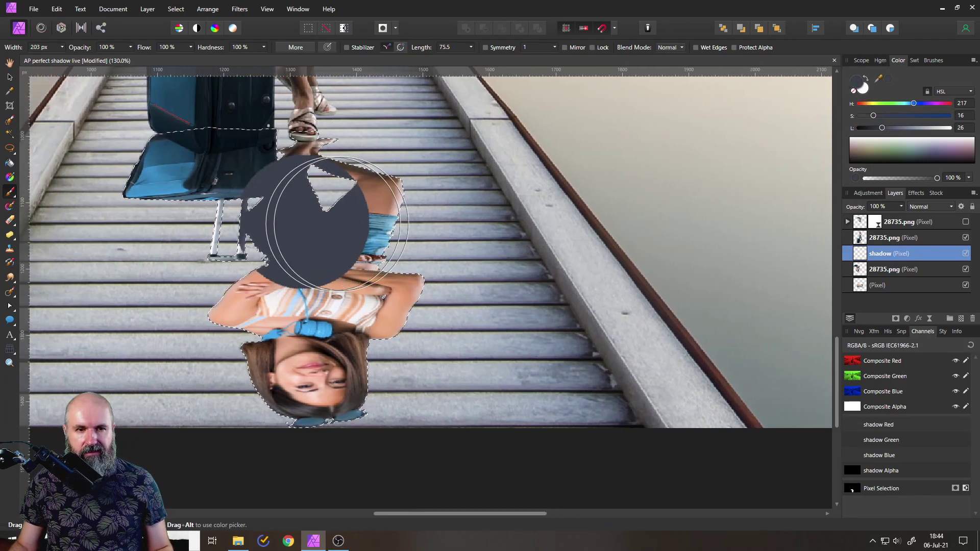
scroll(337, 223, "left", 5)
mouse_move(419, 136)
left_mouse_down()
mouse_move(485, 214)
mouse_move(504, 329)
mouse_move(480, 403)
left_mouse_up()
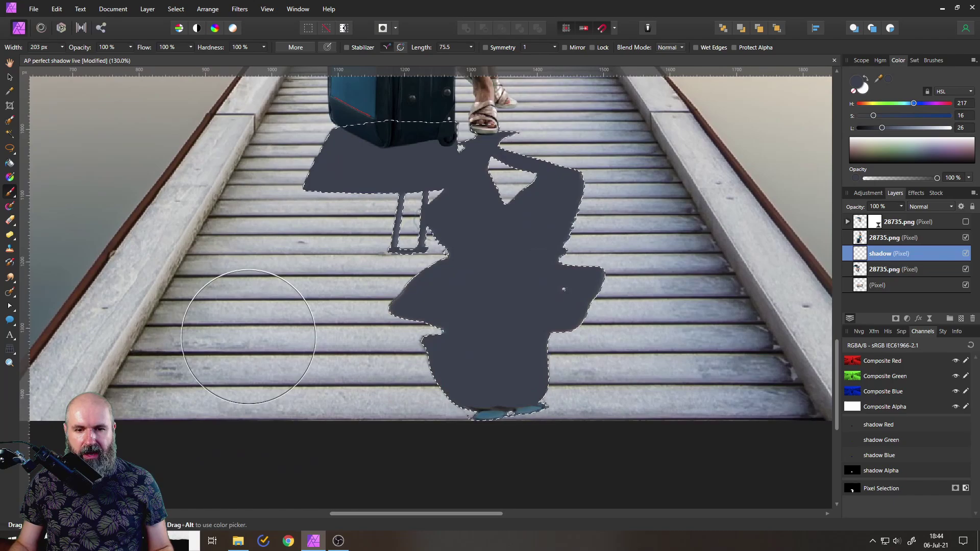
left_click(511, 408)
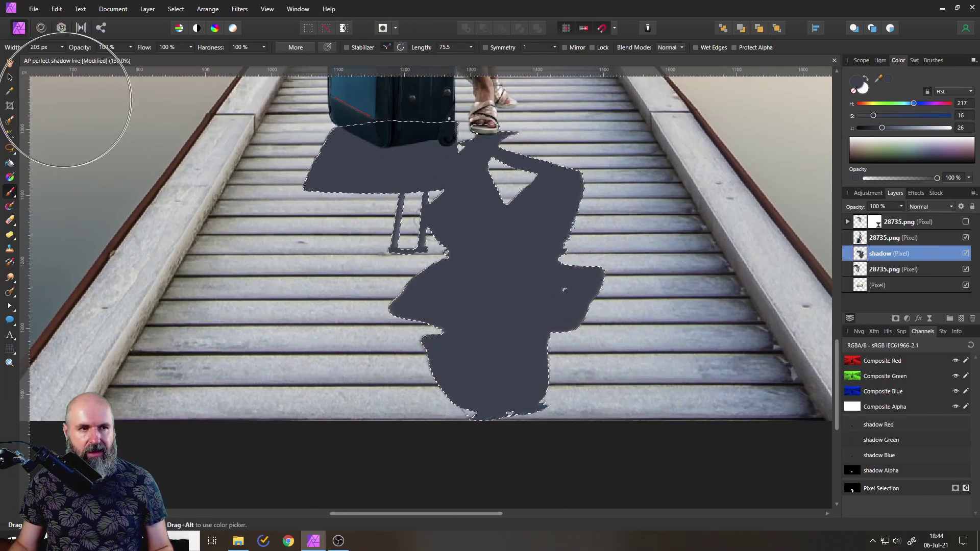
key("v")
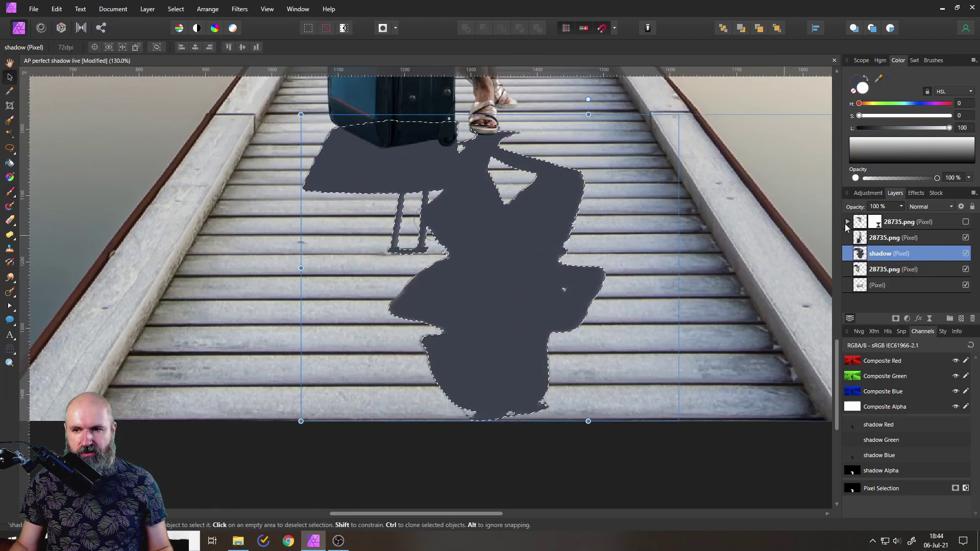
Set the shadow layer to Multiply at 64% opacity and hide the flipped figure layer below
left_click(921, 208)
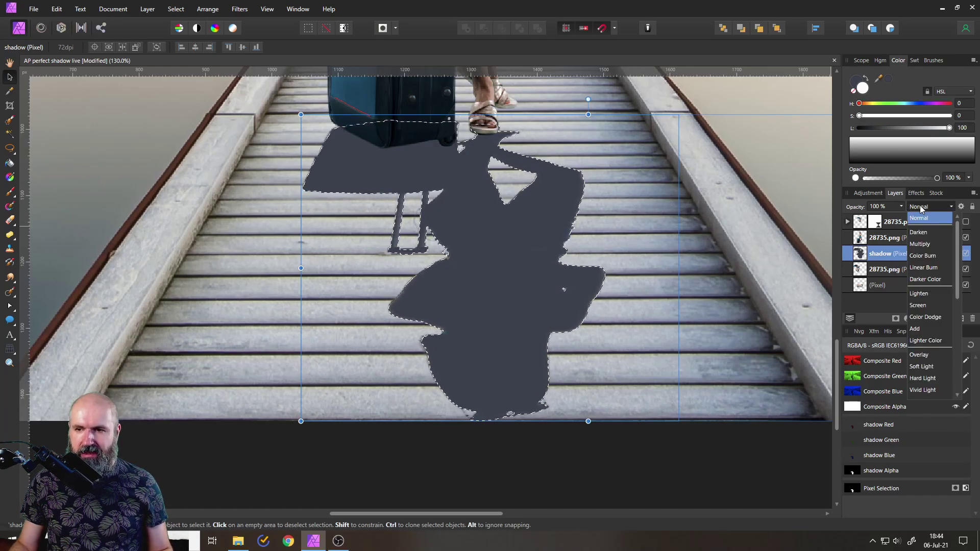
left_click(919, 245)
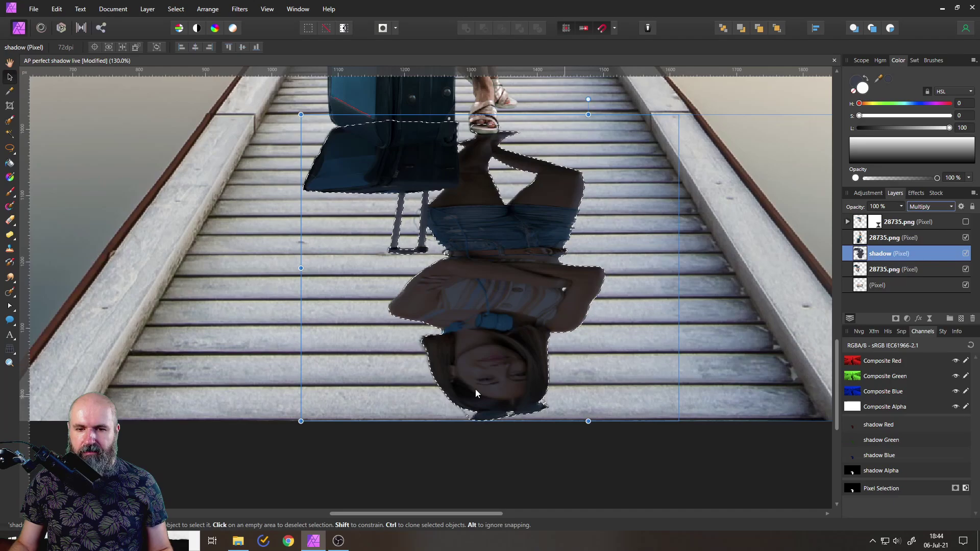
left_click(966, 269)
left_click(901, 207)
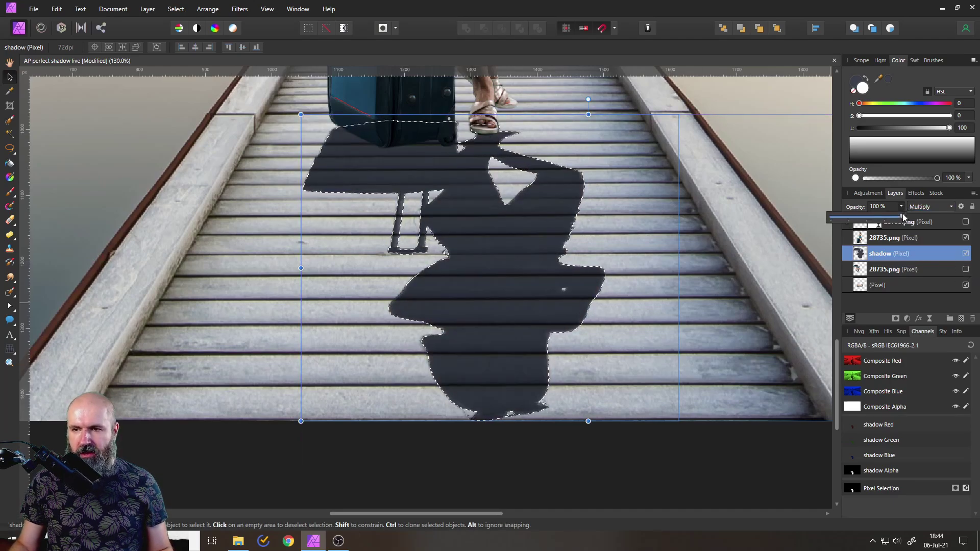
left_click_drag(902, 213, 877, 212)
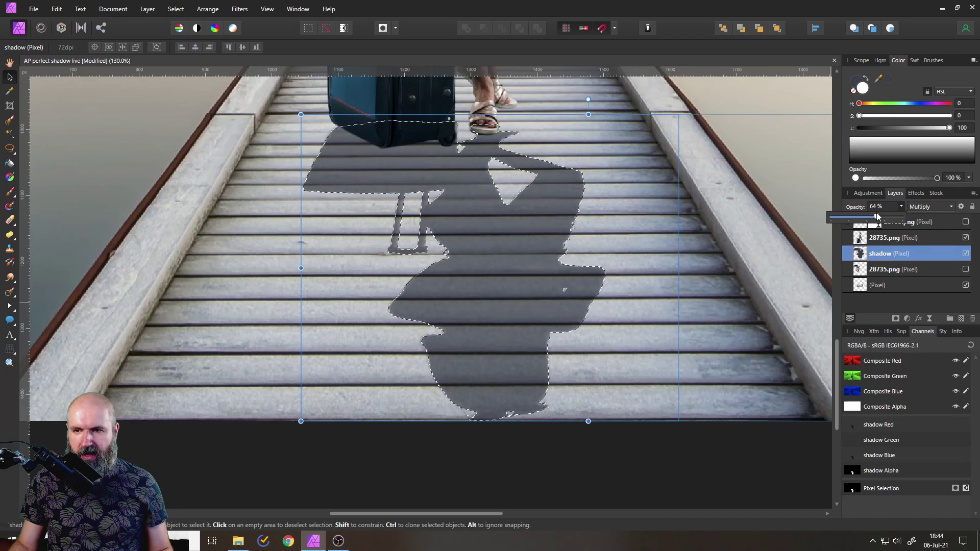
Deselect with Ctrl+D and fit the whole image in the window
key("ctrl+d")
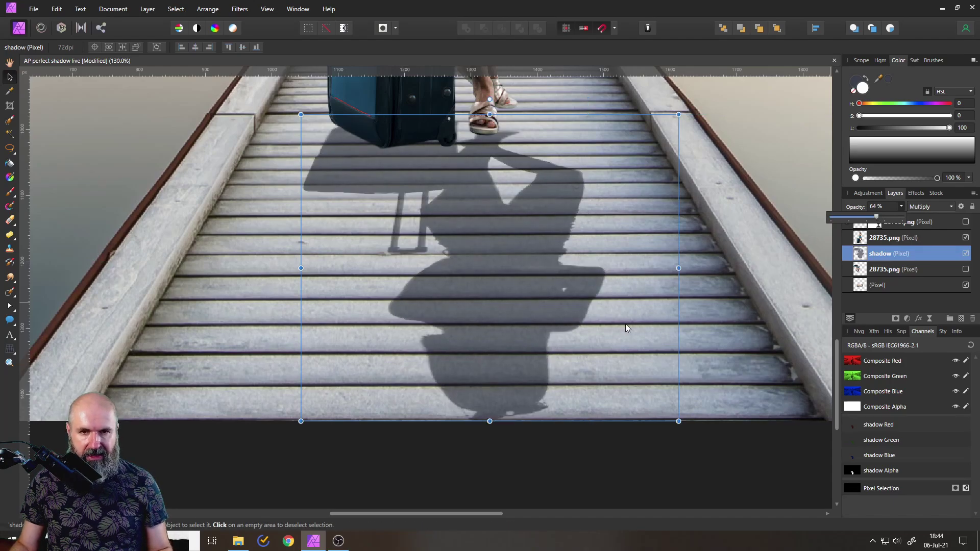
scroll(626, 324, "down", 8)
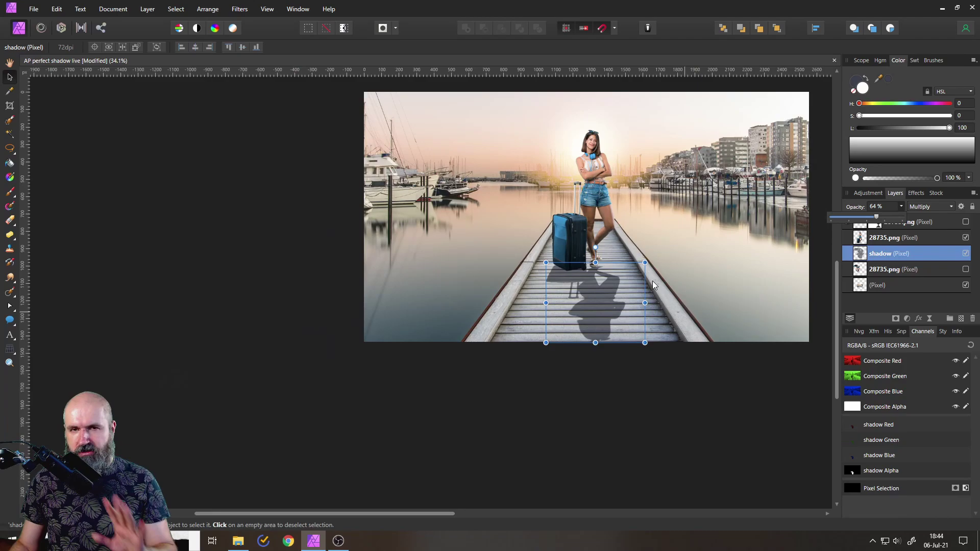
key("ctrl+0")
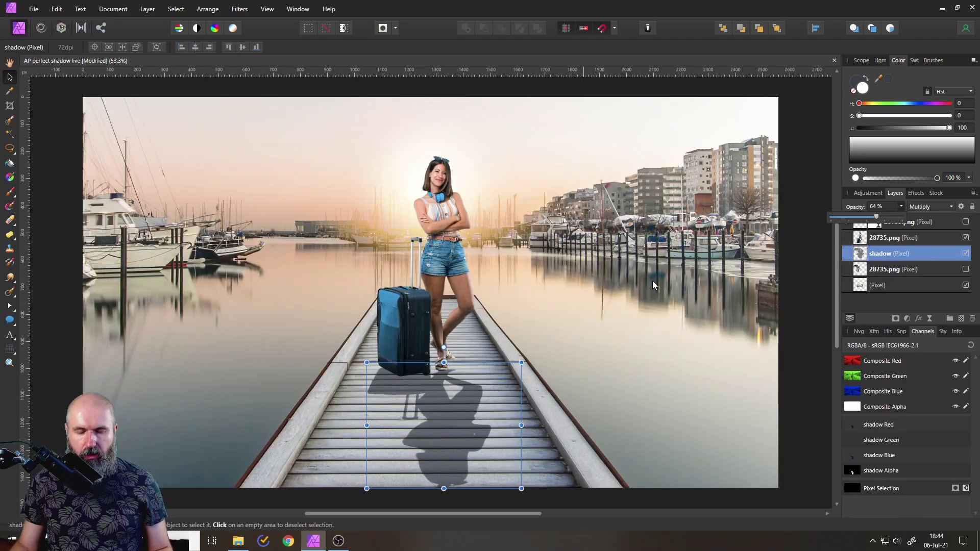
scroll(416, 376, "up", 8)
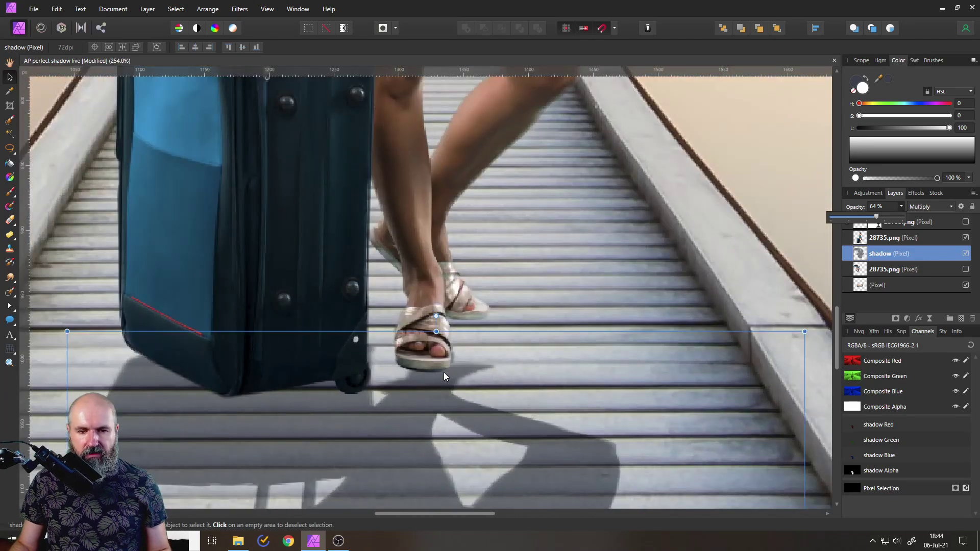
scroll(471, 169, "down", 3)
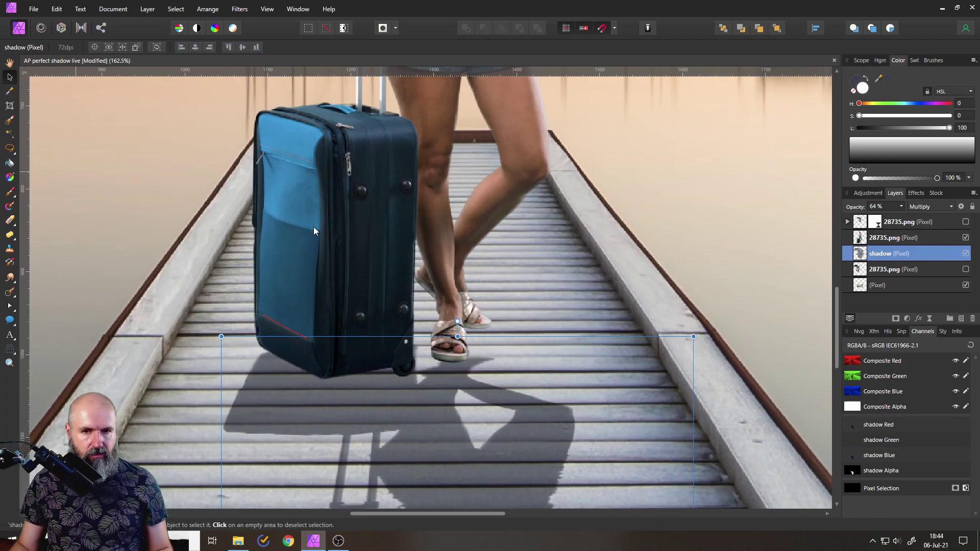
Choose the Freehand Selection tool with a 1 px feather
left_click(9, 149)
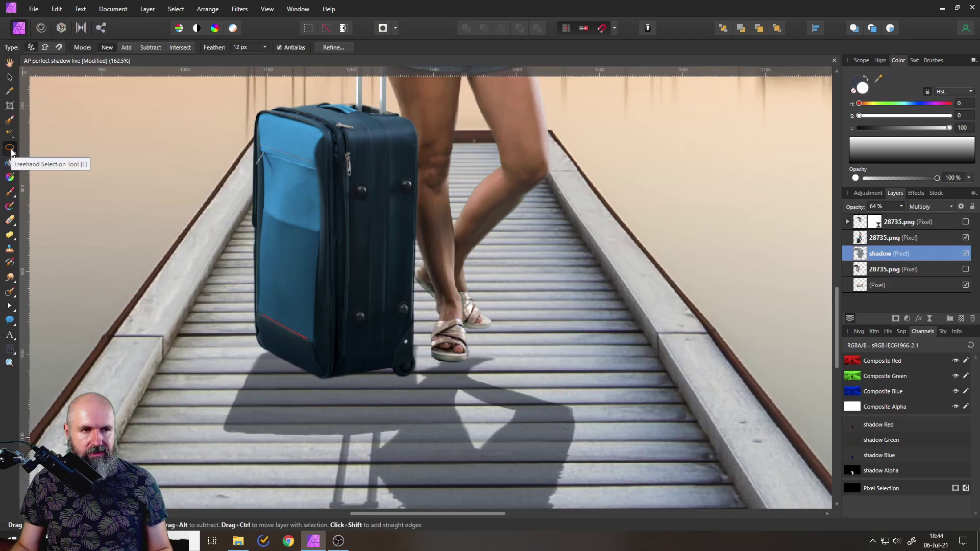
left_click(265, 48)
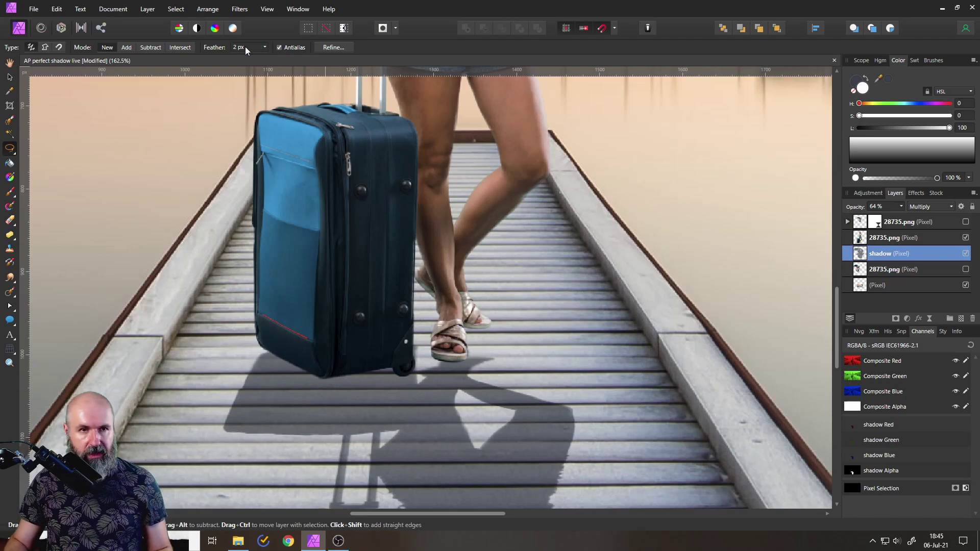
type("1")
key("Return")
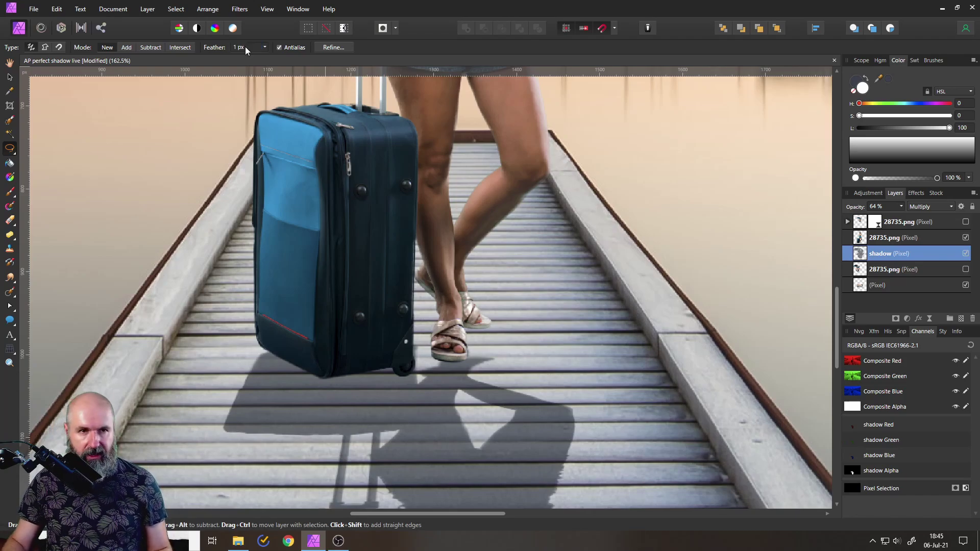
Lasso the woman's back leg and sandal, then add an empty pixel layer
scroll(457, 295, "up", 3)
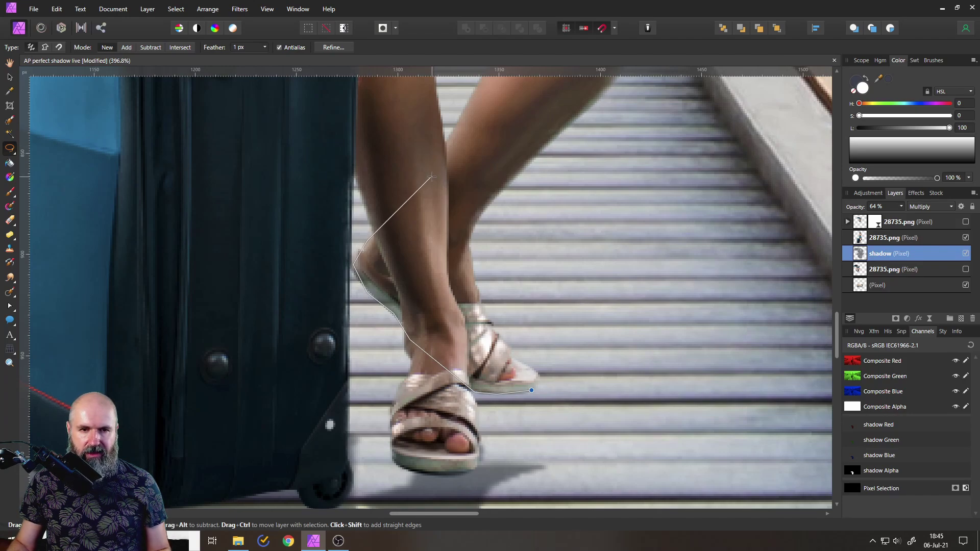
left_click_drag(460, 113, 451, 438)
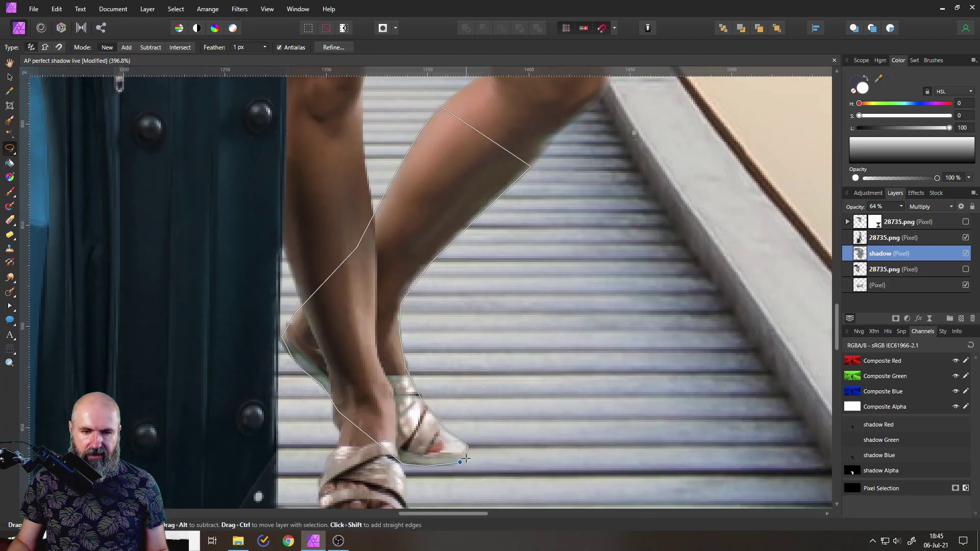
left_click_drag(461, 462, 461, 462)
scroll(675, 428, "down", 5)
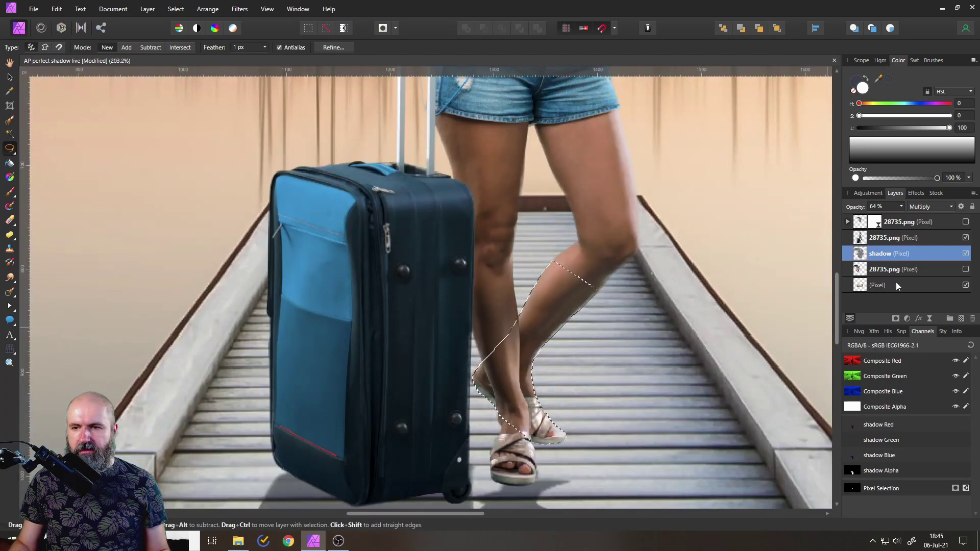
left_click(961, 319)
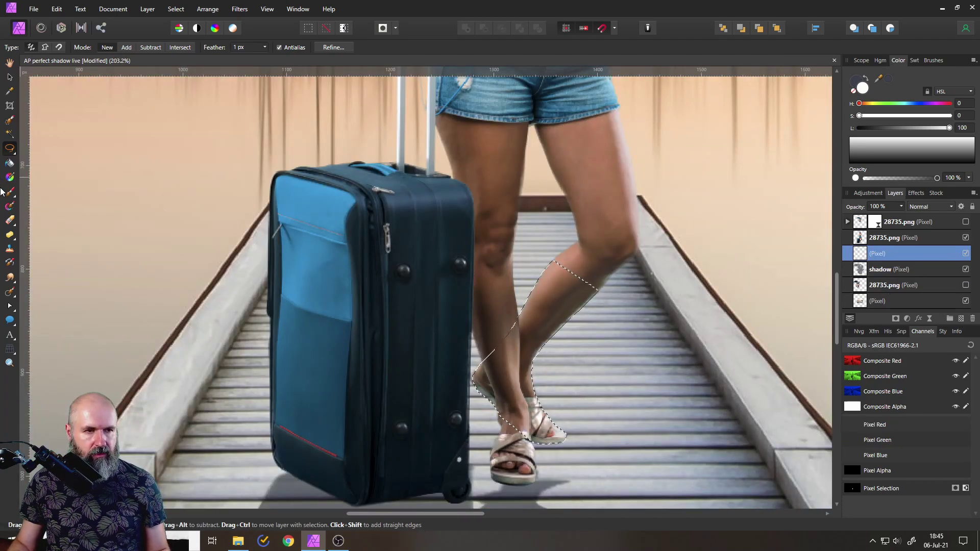
Paint the selected leg area with the shadow colour and check it by hiding the model briefly
key("b")
mouse_move(494, 294)
left_mouse_down()
mouse_move(503, 307)
mouse_move(477, 416)
mouse_move(490, 416)
left_mouse_up()
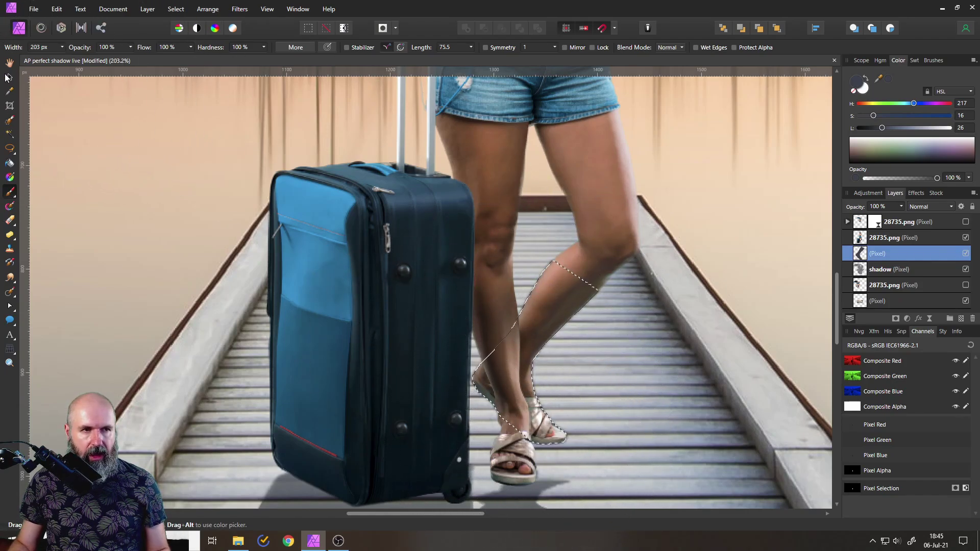
key("v")
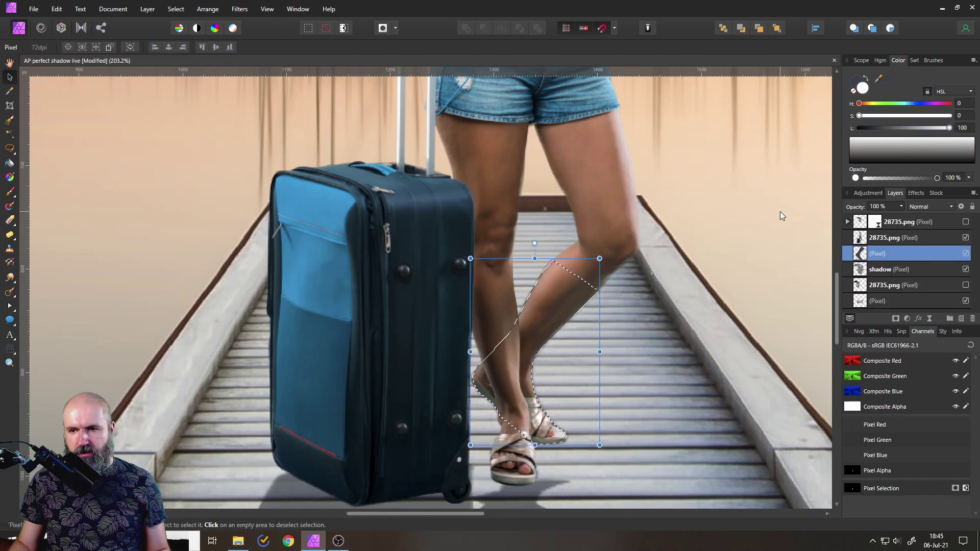
left_click(965, 238)
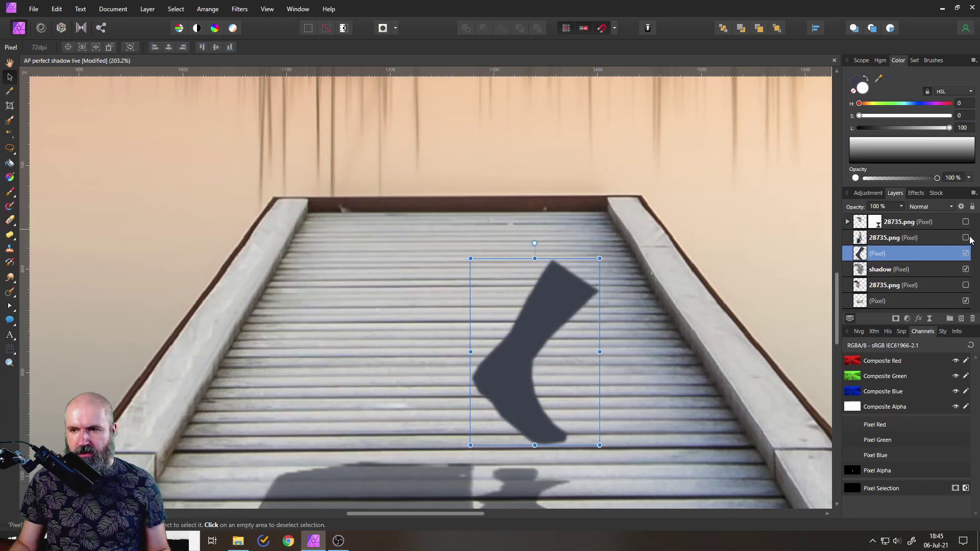
left_click(967, 238)
Set the leg shadow layer to Multiply and match the main shadow's 64% opacity
left_click(928, 207)
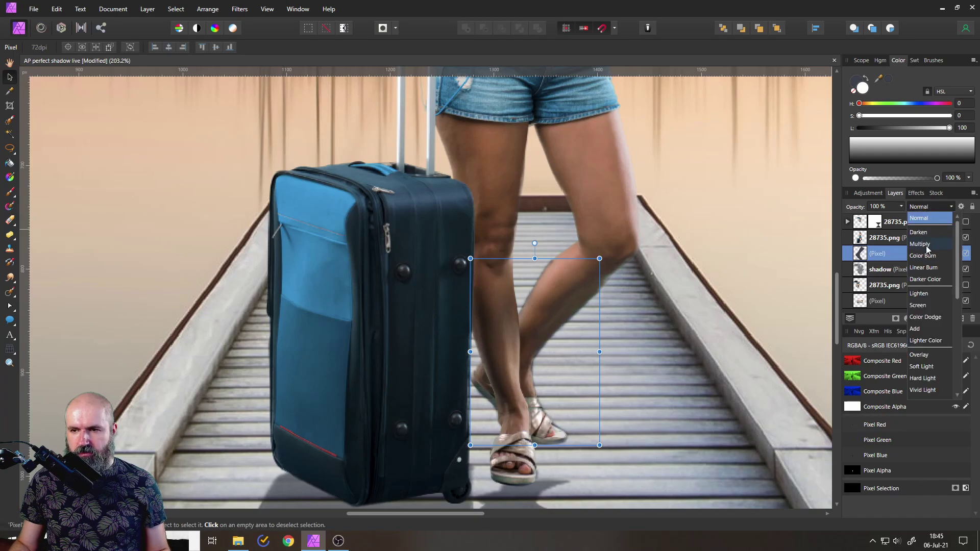
left_click(922, 244)
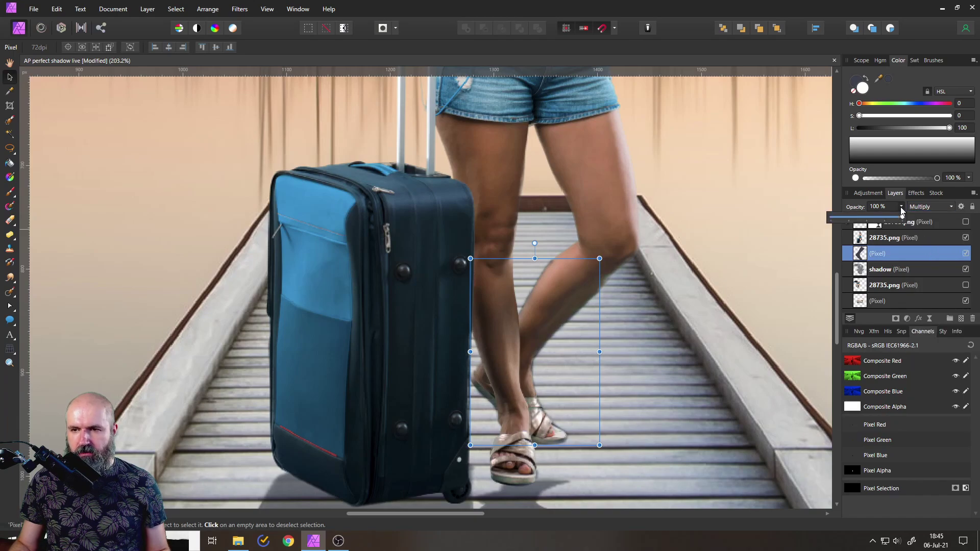
left_click(874, 269)
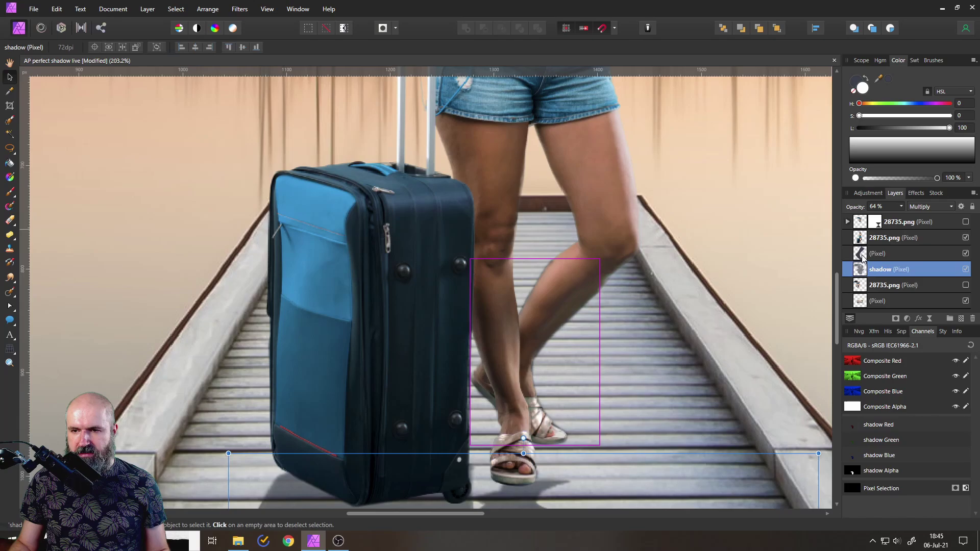
left_click(880, 253)
left_click(902, 206)
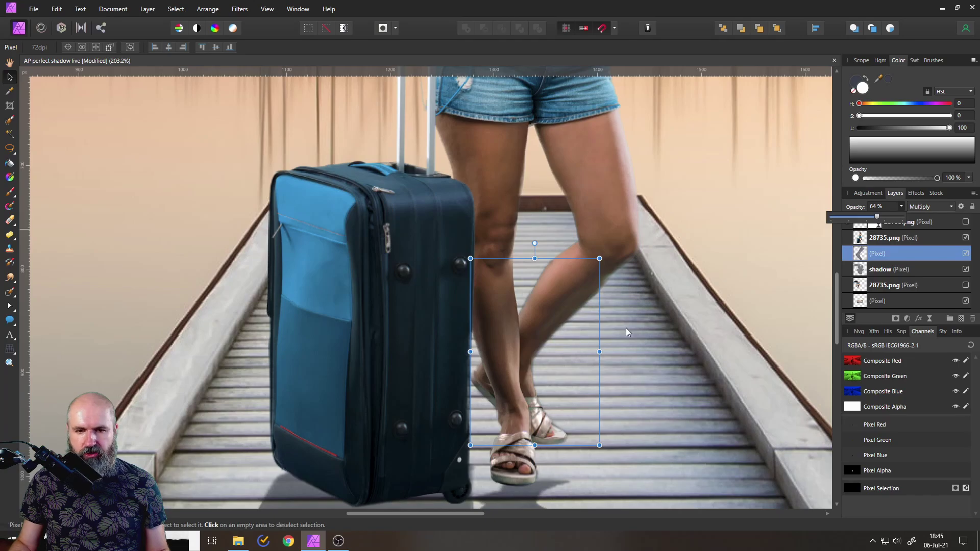
Flip the leg copy downward so it sits beneath the feet
scroll(479, 264, "down", 5)
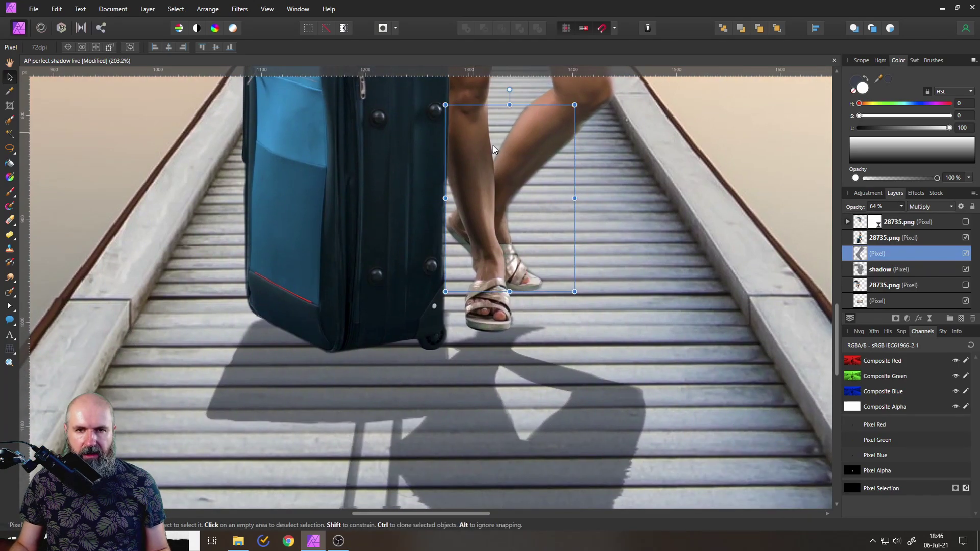
left_click_drag(510, 104, 508, 446)
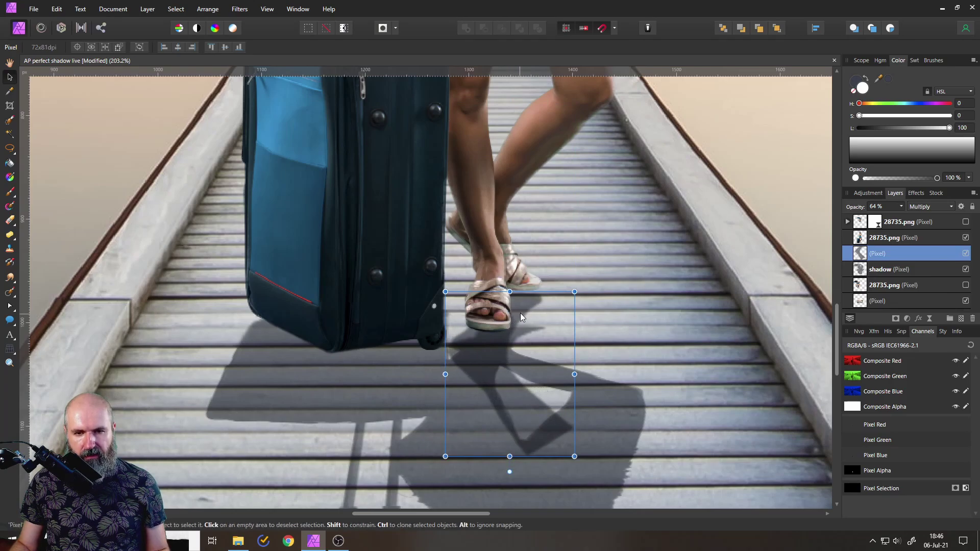
scroll(521, 300, "up", 6)
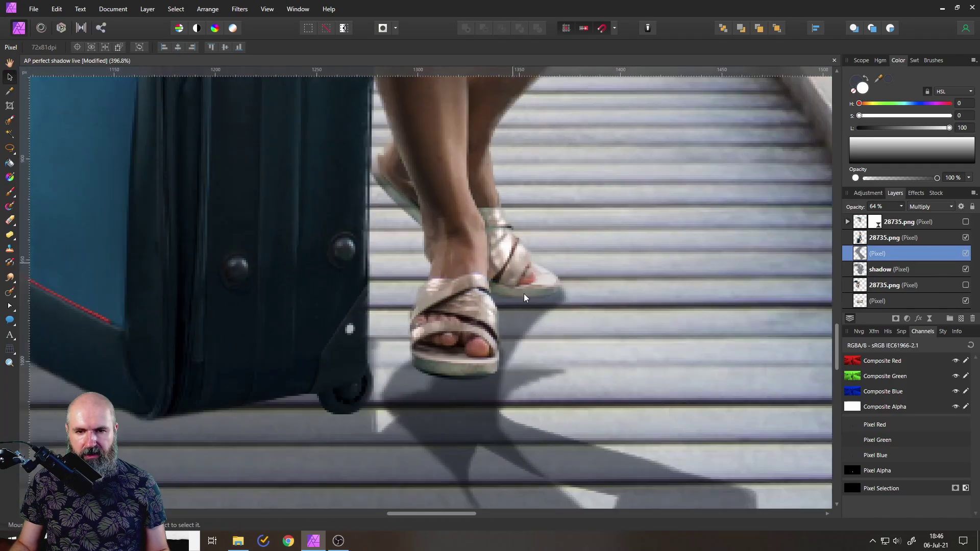
scroll(540, 326, "down", 6)
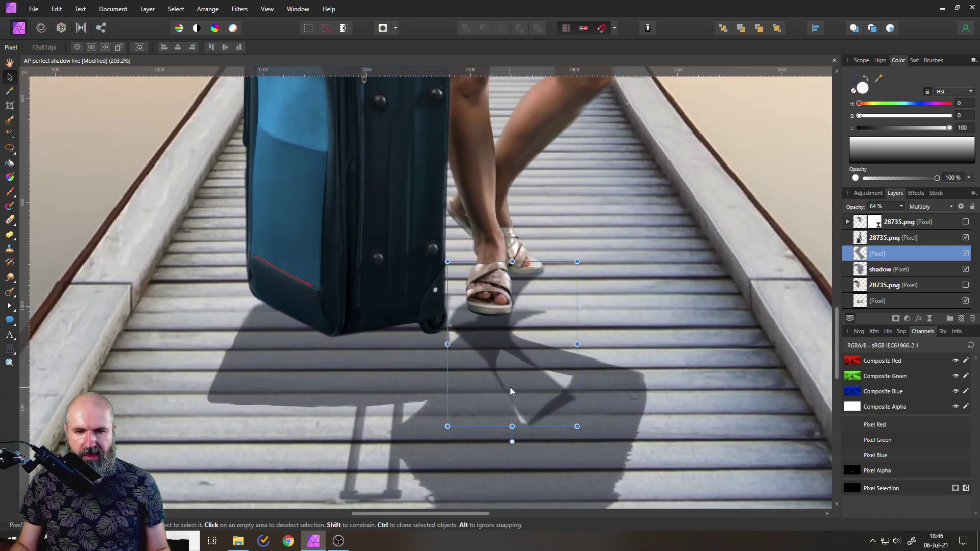
Mesh-warp the flipped copy so it bends across the pier boards to join the main shadow
left_click(11, 349)
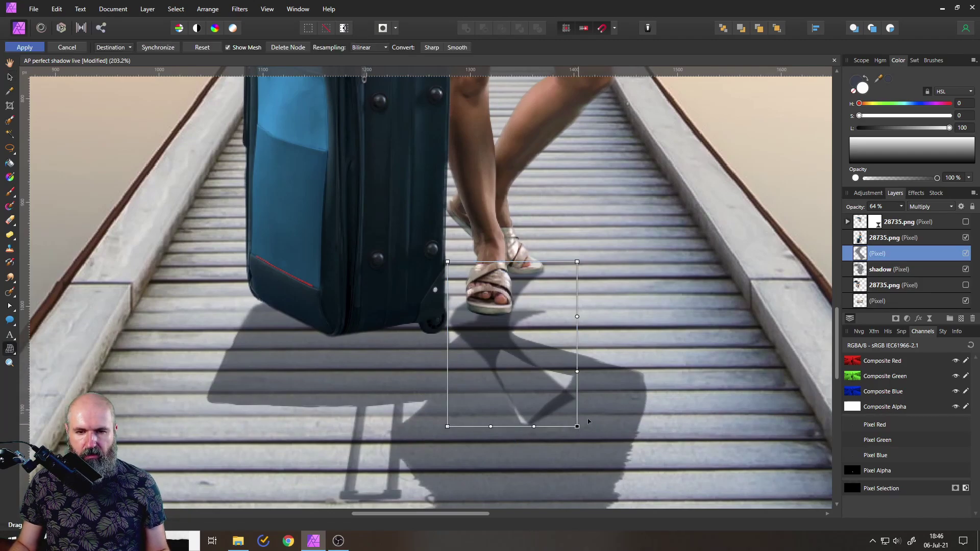
left_click_drag(577, 426, 646, 402)
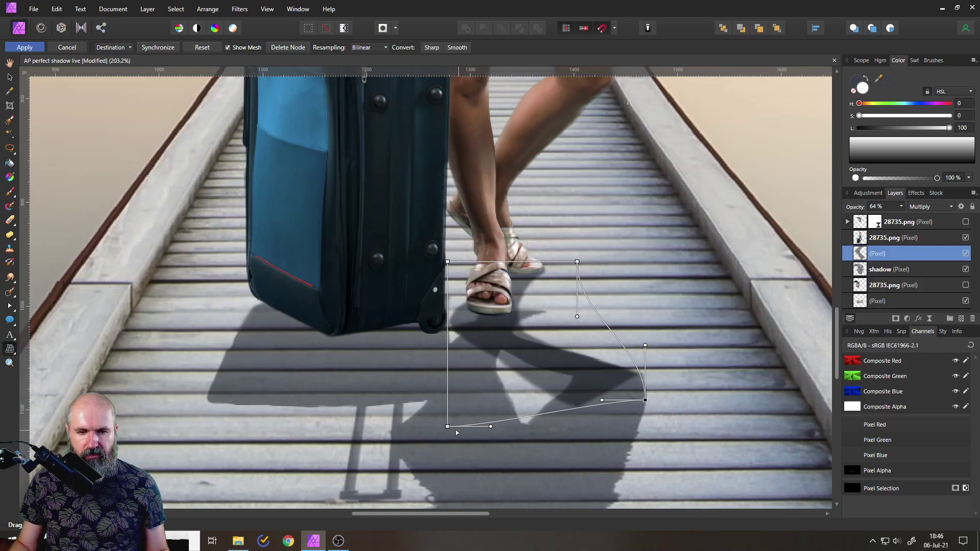
left_click_drag(448, 427, 460, 367)
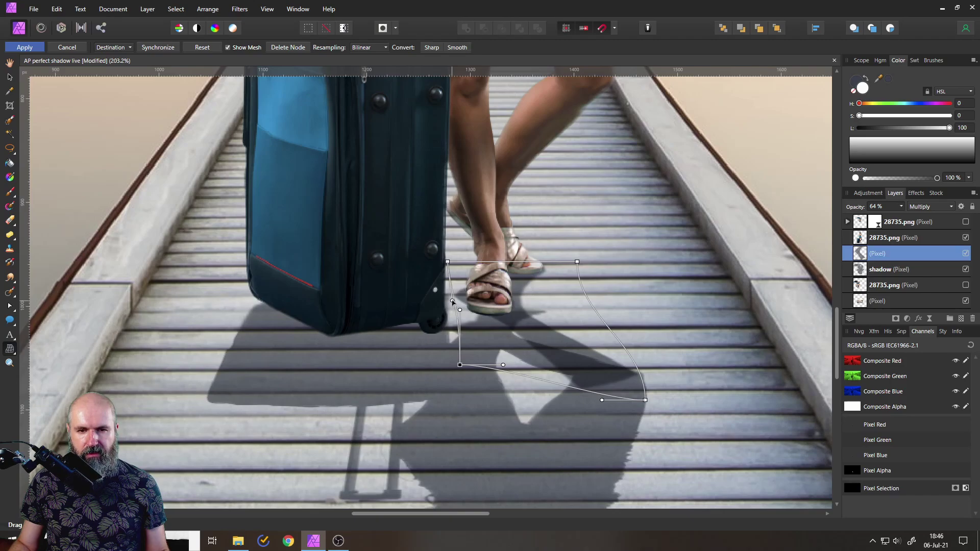
left_click_drag(452, 301, 444, 302)
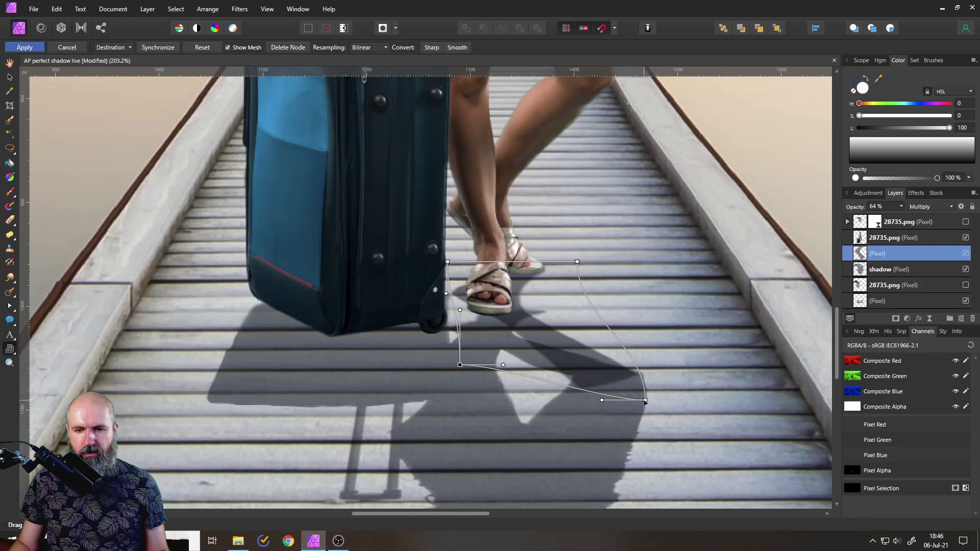
left_click_drag(647, 402, 588, 388)
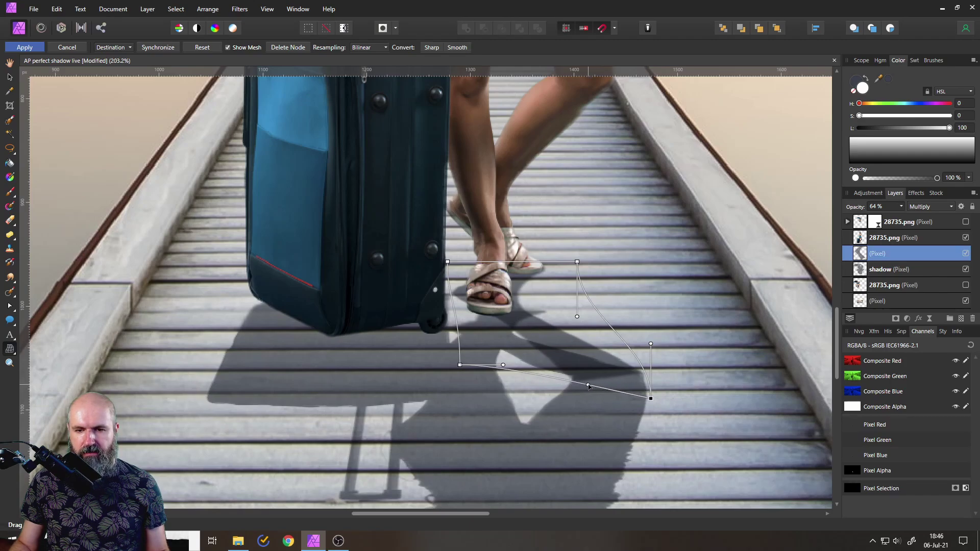
left_click_drag(653, 348, 652, 347)
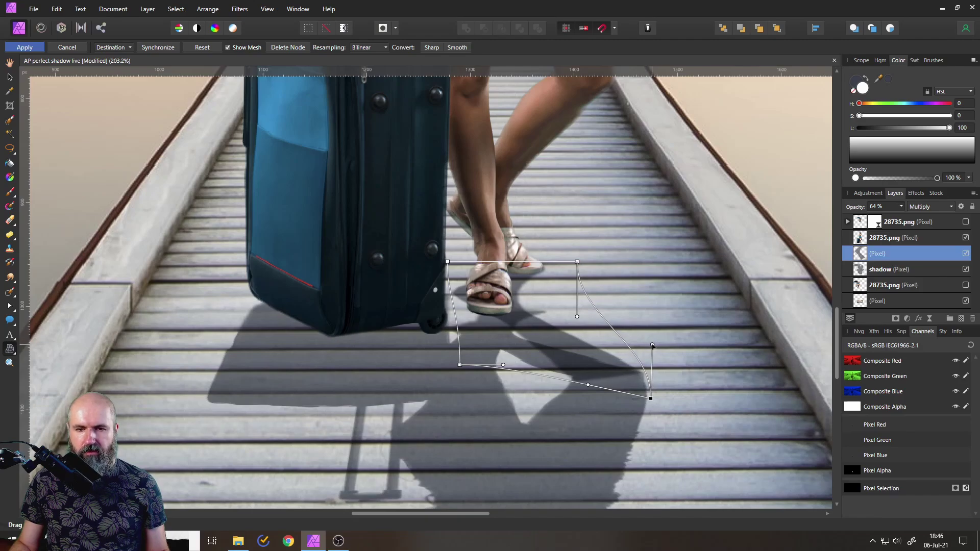
left_click(18, 47)
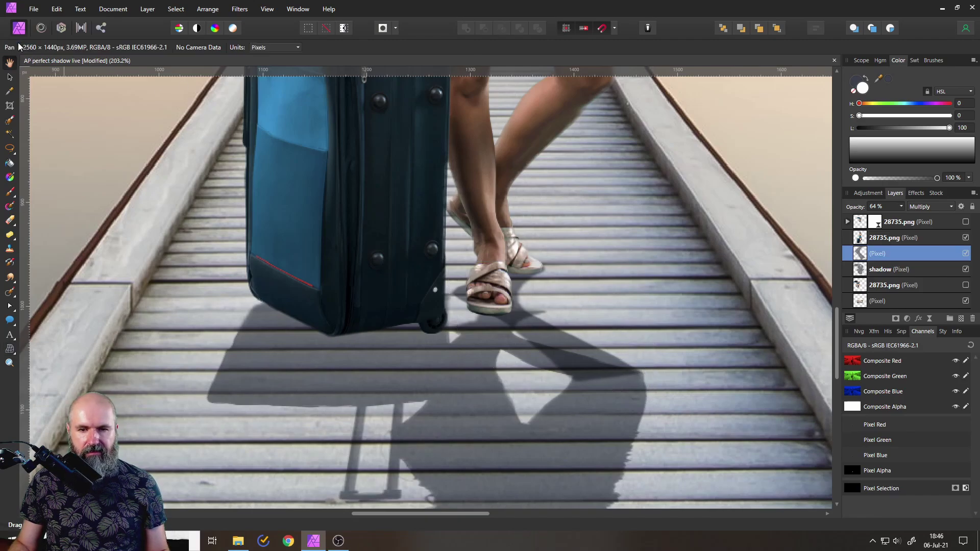
Select the shadow layer and set the Erase Brush to 22 px width and 90% hardness
left_click(868, 271)
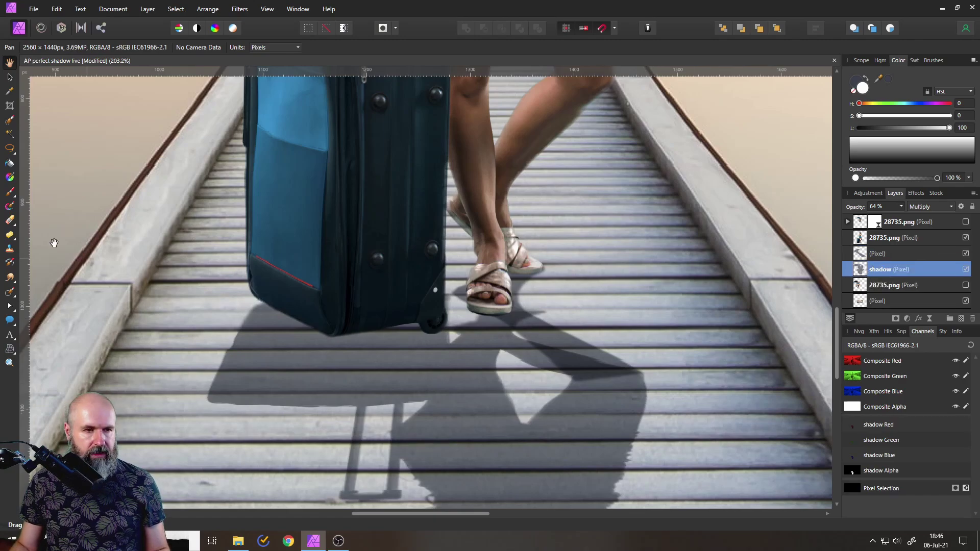
left_click(10, 219)
scroll(531, 350, "up", 4)
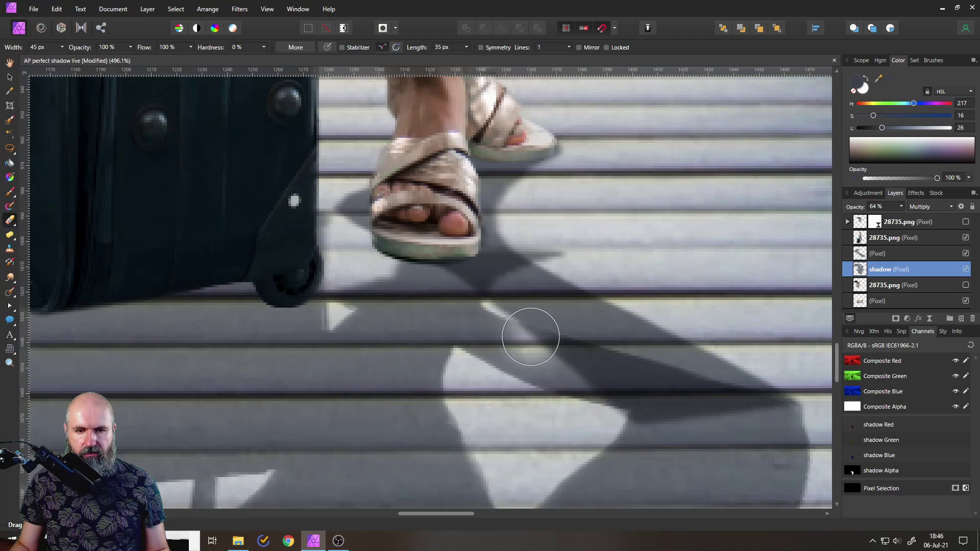
key("ctrl+z")
left_click(264, 47)
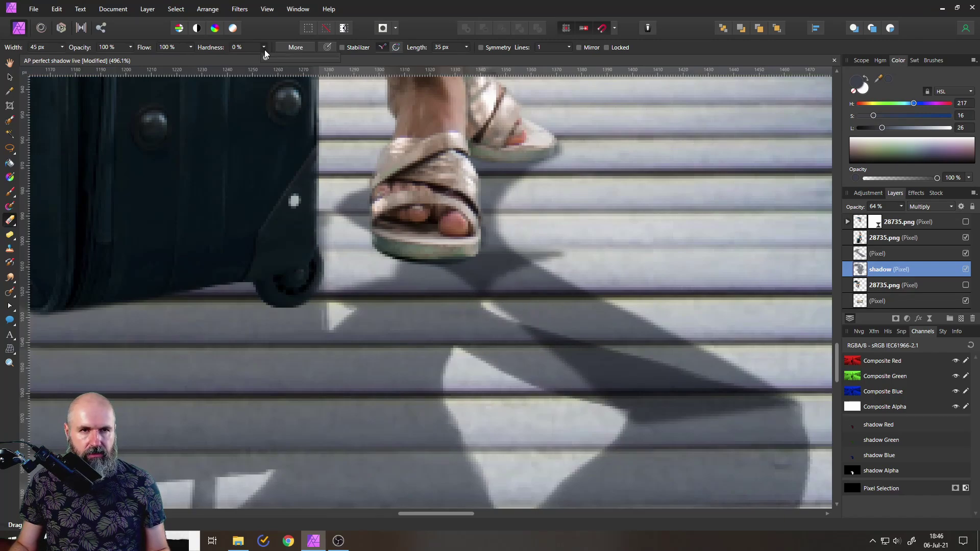
left_click_drag(308, 59, 323, 57)
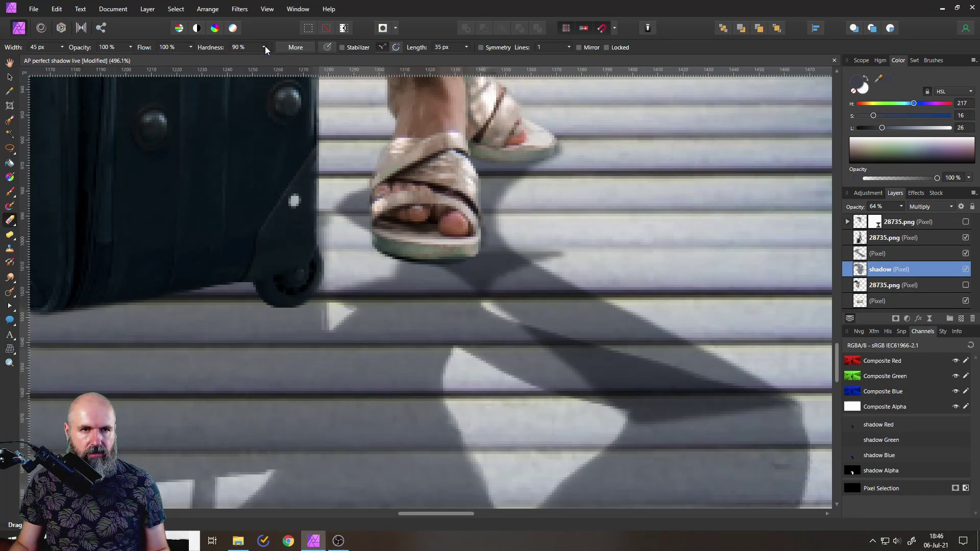
key("bracketleft")
key("bracketleft")
key("bracketleft")
scroll(461, 356, "up", 3)
Erase the old dark shadow near the foot, using 54% hardness for the remaining wedge
mouse_move(461, 356)
left_mouse_down()
mouse_move(509, 269)
mouse_move(494, 393)
mouse_move(570, 392)
mouse_move(604, 371)
mouse_move(586, 354)
mouse_move(610, 363)
mouse_move(376, 212)
left_mouse_up()
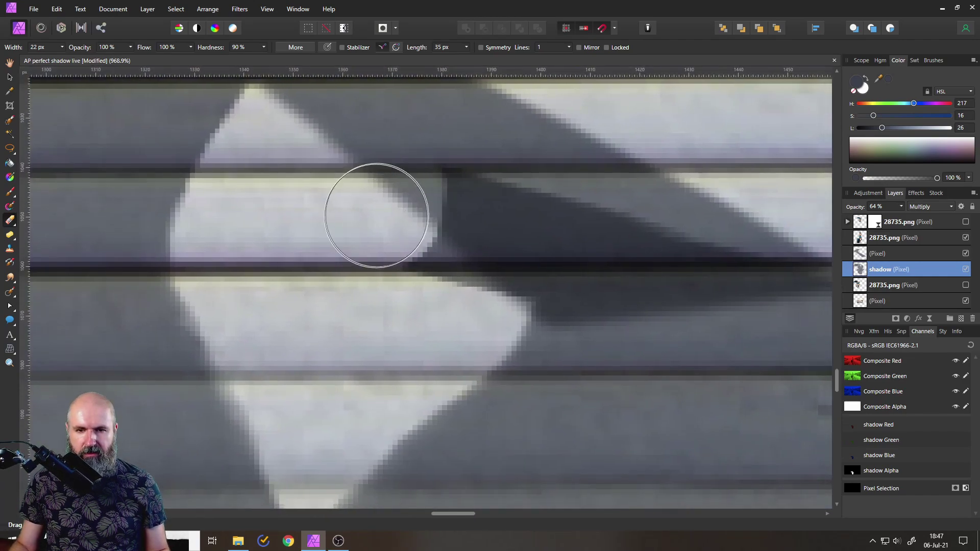
mouse_move(519, 174)
left_mouse_down()
mouse_move(486, 186)
mouse_move(427, 263)
mouse_move(499, 245)
mouse_move(539, 261)
mouse_move(605, 254)
mouse_move(598, 255)
left_mouse_up()
left_click(264, 47)
left_click_drag(231, 58, 240, 60)
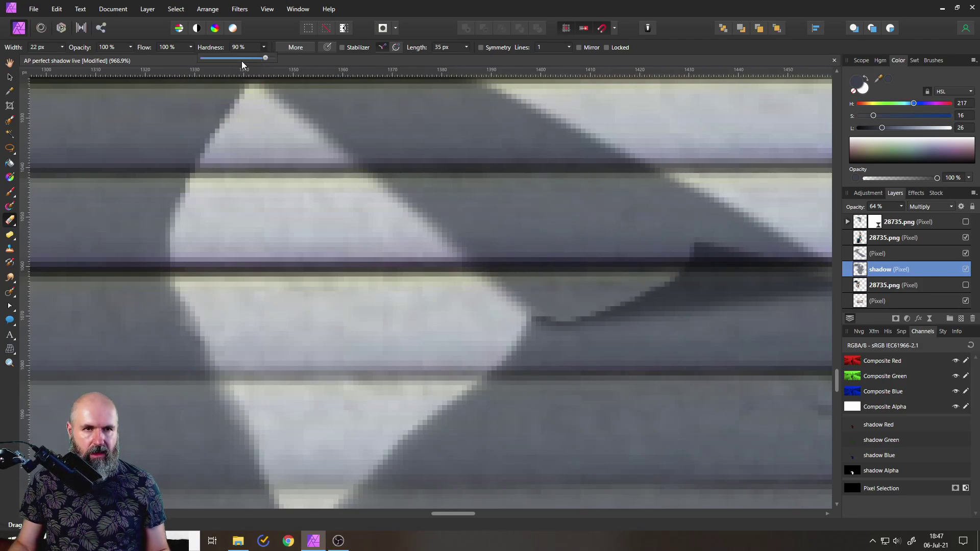
scroll(404, 98, "right", 5)
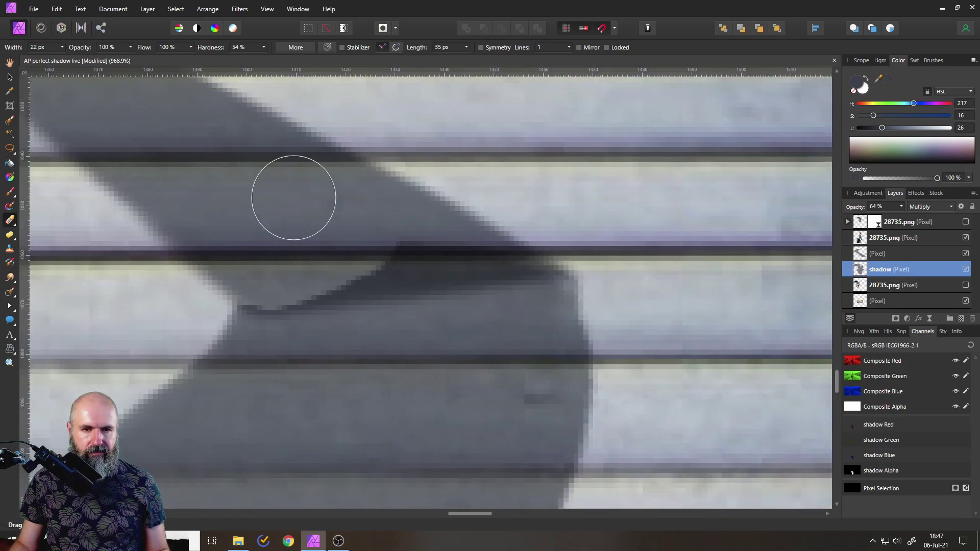
mouse_move(271, 265)
left_mouse_down()
mouse_move(317, 249)
mouse_move(313, 258)
mouse_move(562, 224)
left_mouse_up()
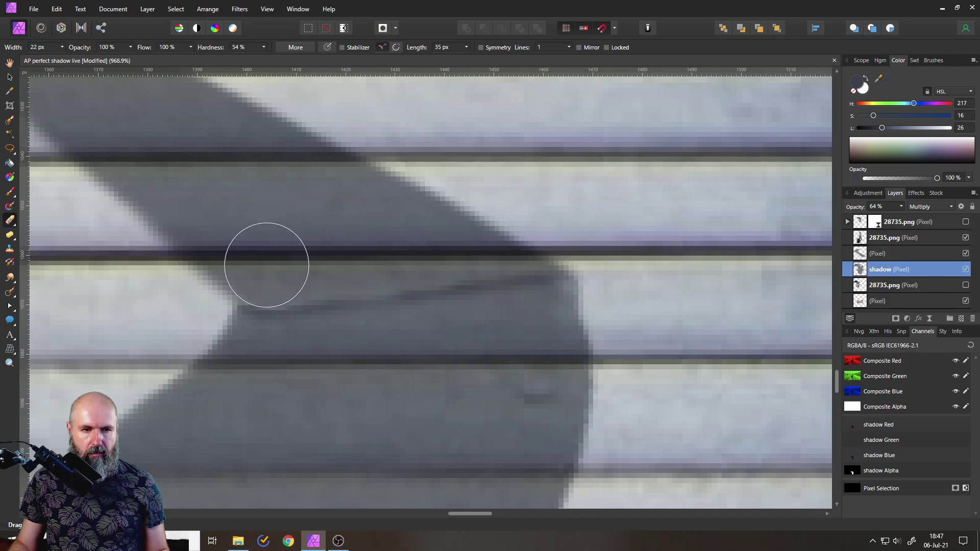
Mesh-warp the leg shadow with a new node near the foot and apply it
scroll(431, 237, "down", 6)
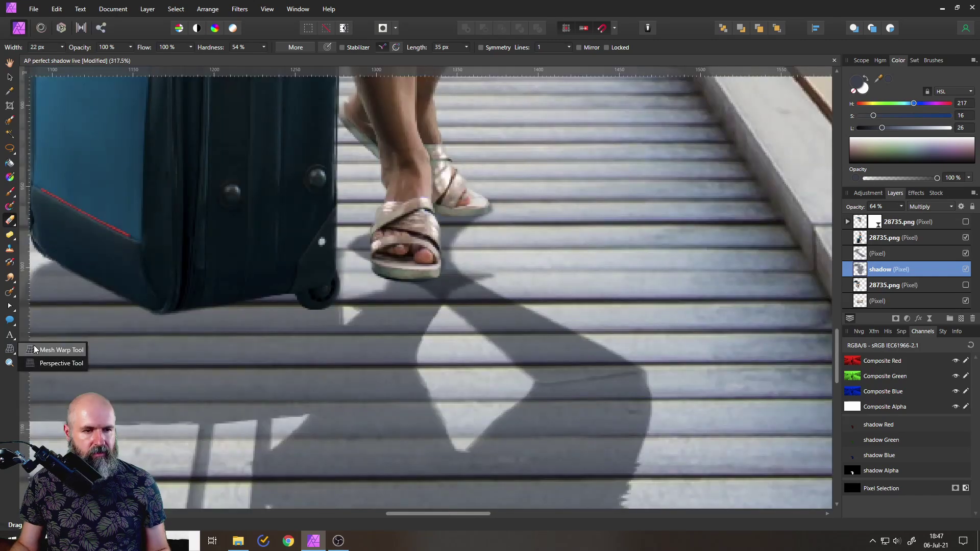
left_click(9, 349)
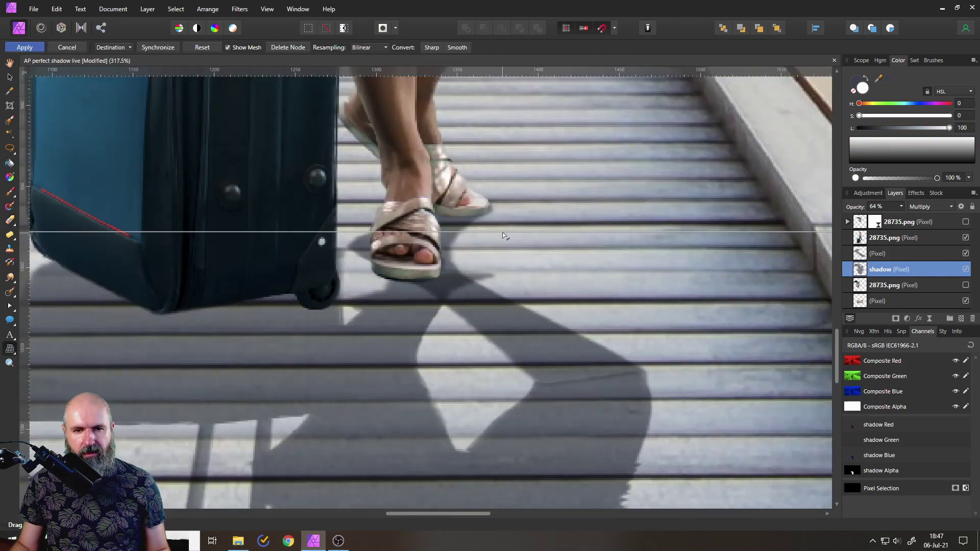
left_click(477, 265)
mouse_move(477, 264)
left_mouse_down()
mouse_move(468, 258)
mouse_move(477, 258)
left_mouse_up()
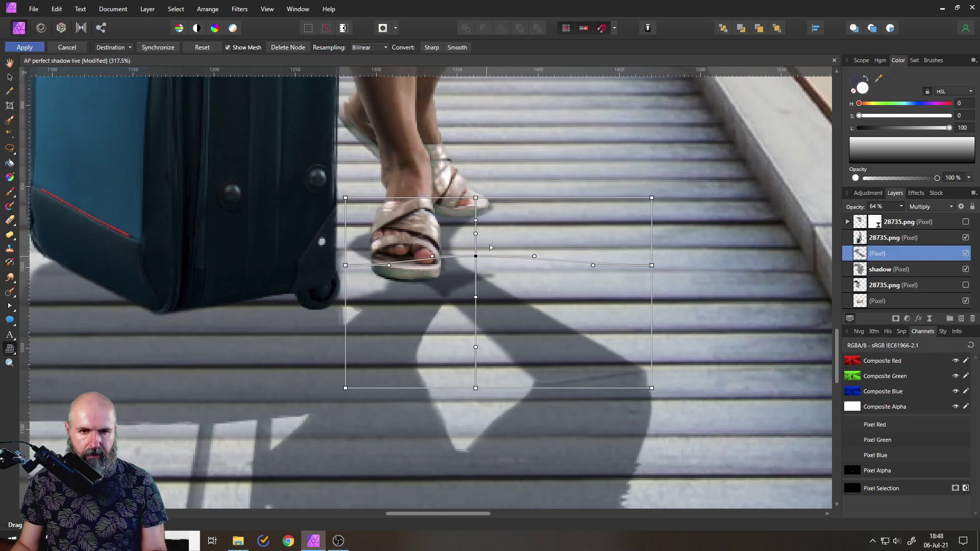
left_click(19, 47)
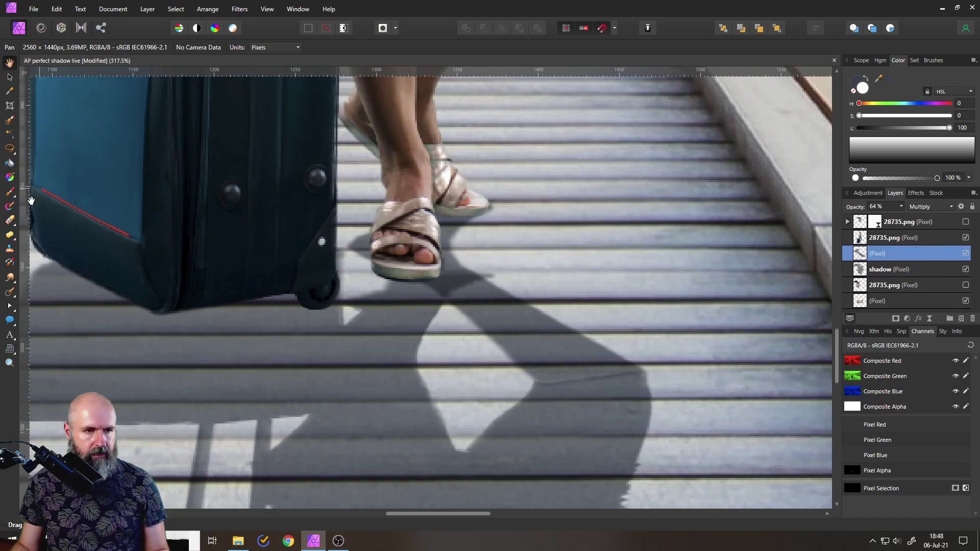
Select the shadow layer and switch to the Paint Brush
left_click_drag(867, 254, 857, 273)
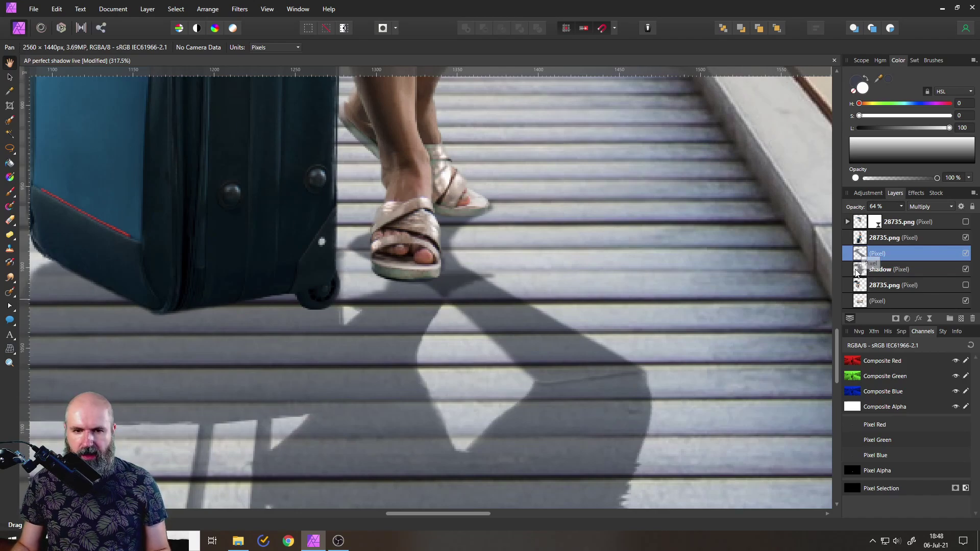
left_click(861, 274)
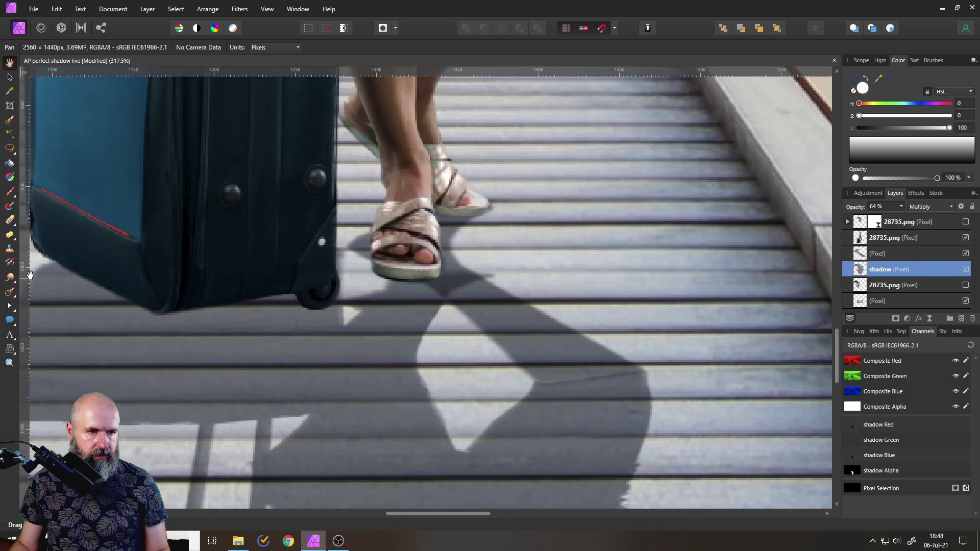
left_click(10, 221)
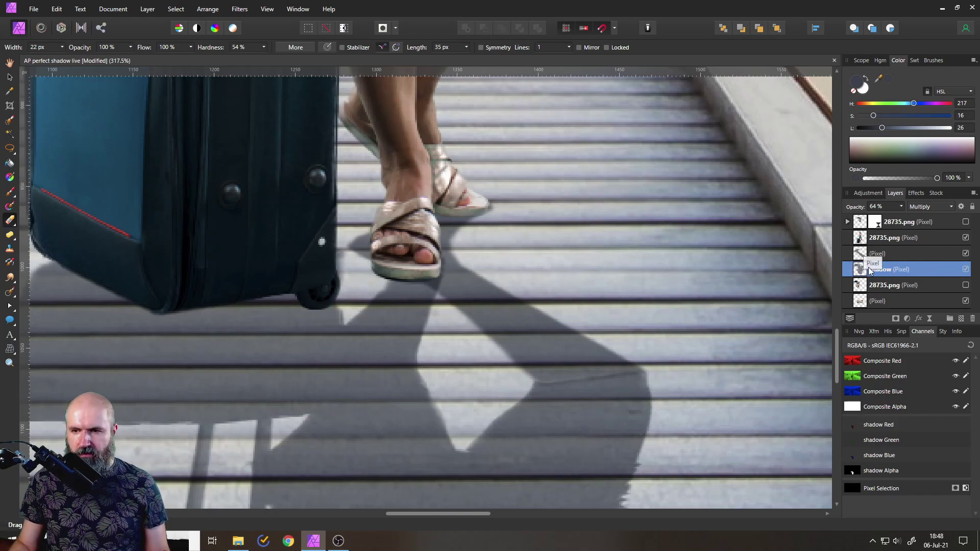
Hide the leg shadow layer and copy the shadow under the foot onto its own layer
left_click(966, 254)
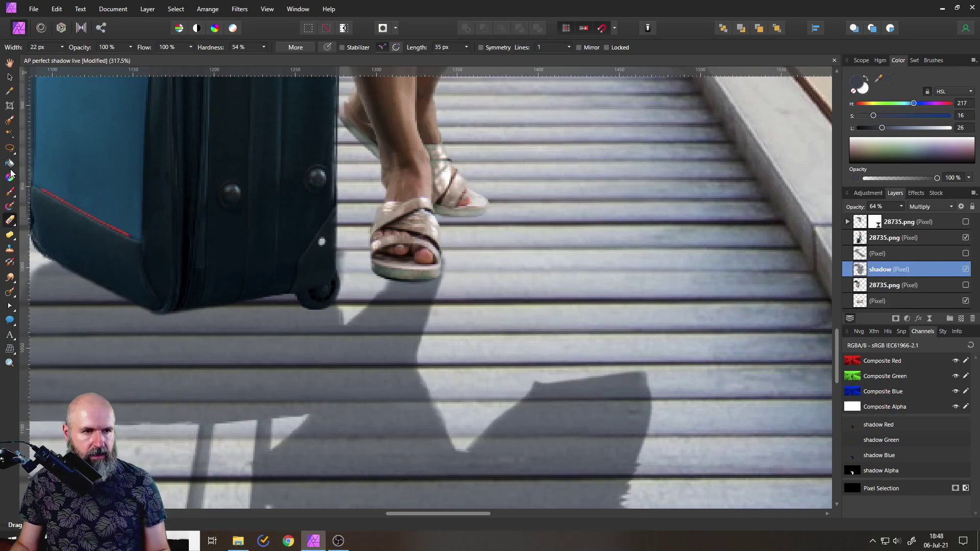
left_click(9, 148)
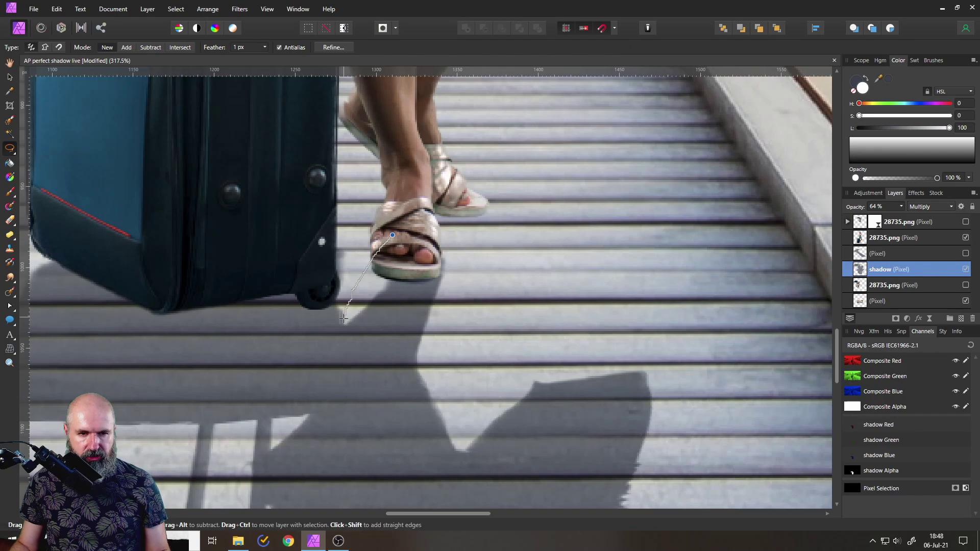
left_click_drag(438, 239, 437, 242)
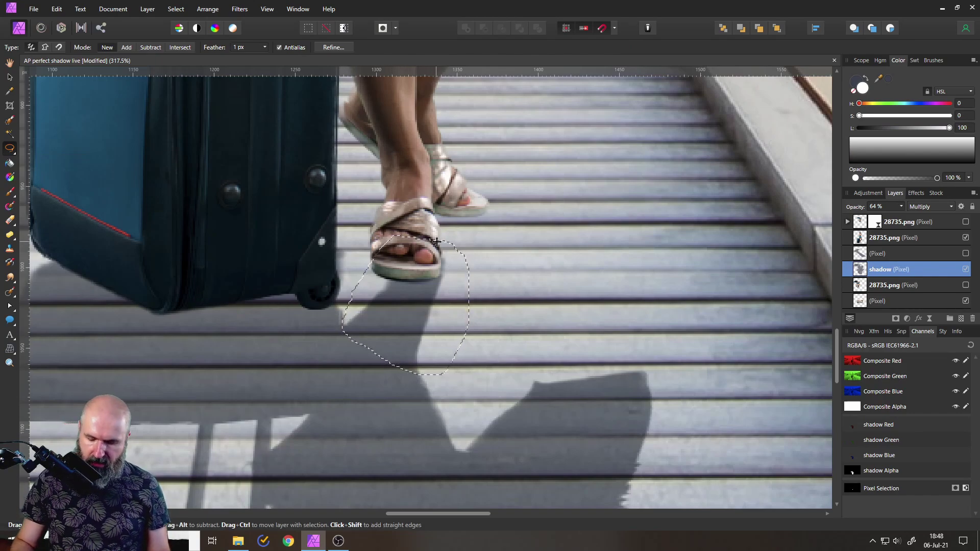
key("Delete")
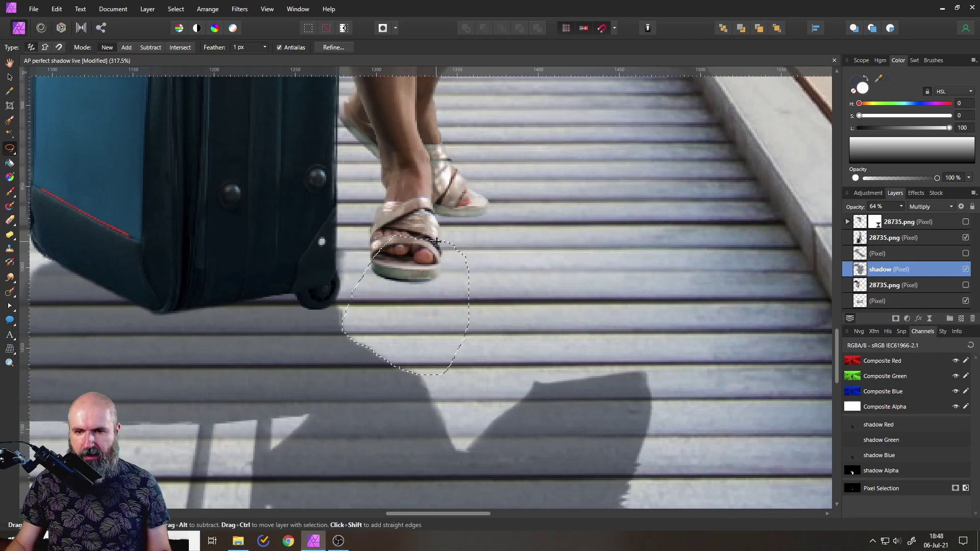
key("ctrl+z")
key("ctrl+j")
key("ctrl+d")
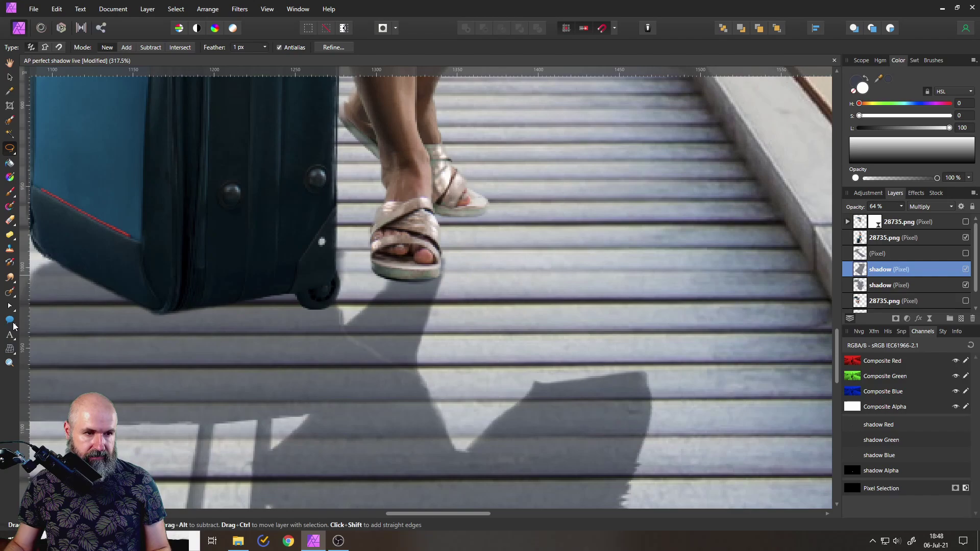
Mesh-warp the foot shadow so its upper-left corner stretches toward the suitcase wheel
left_click(9, 349)
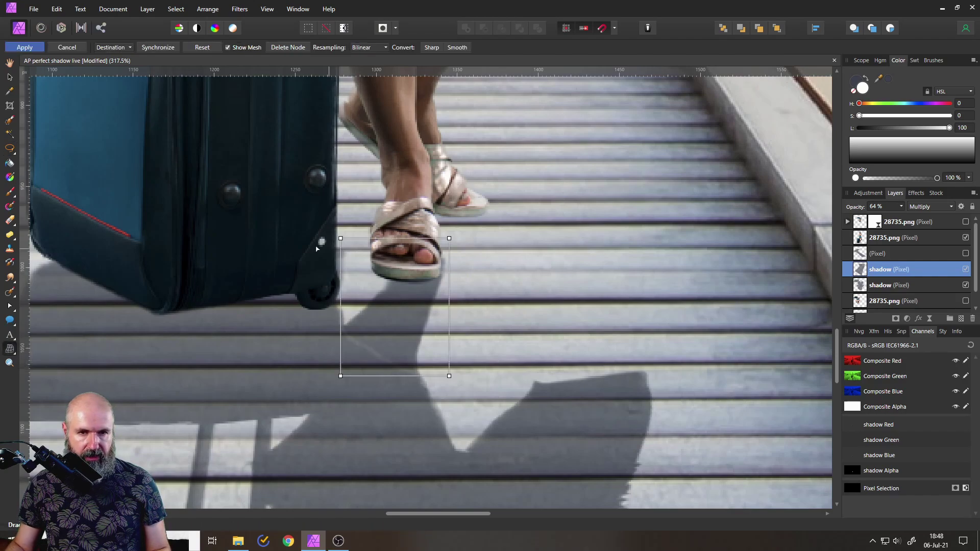
left_click_drag(341, 238, 301, 219)
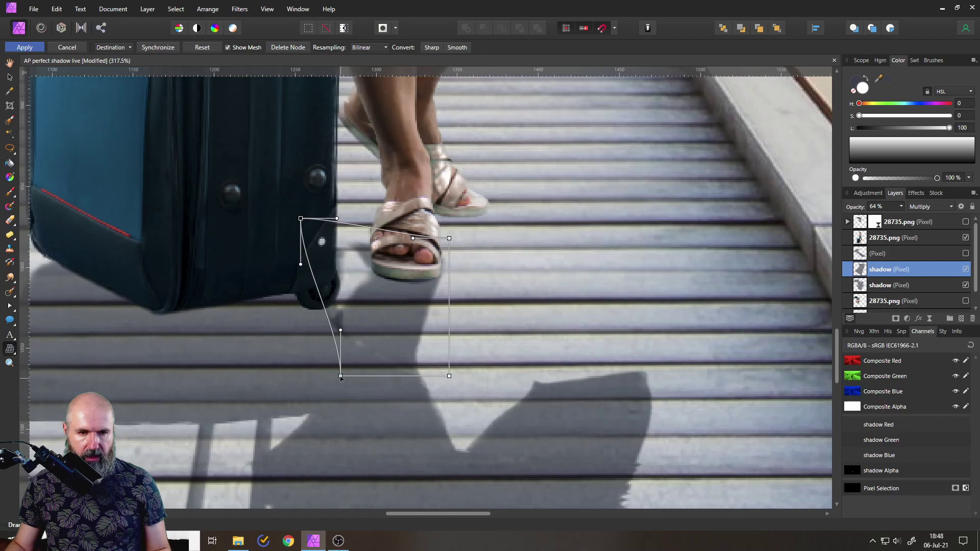
left_click_drag(341, 377, 340, 382)
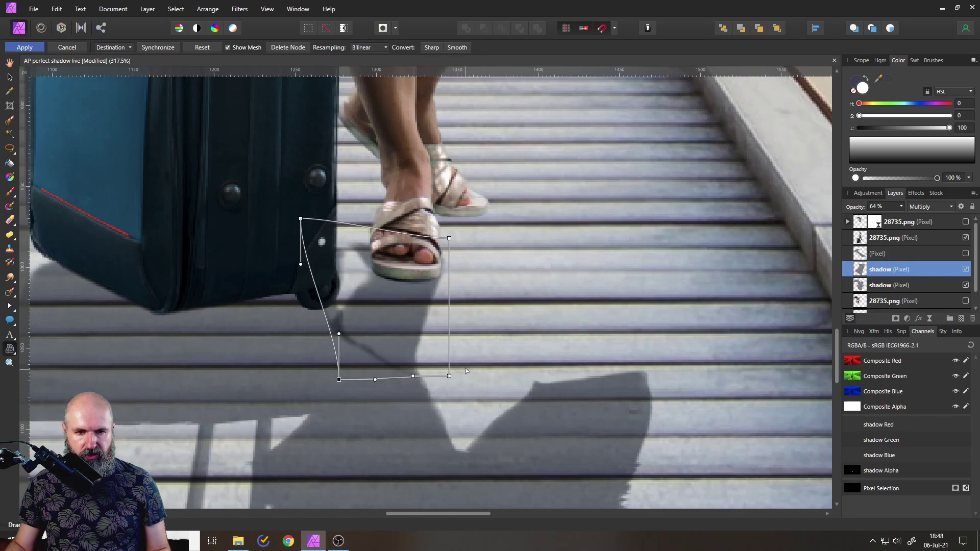
left_click_drag(450, 239, 450, 238)
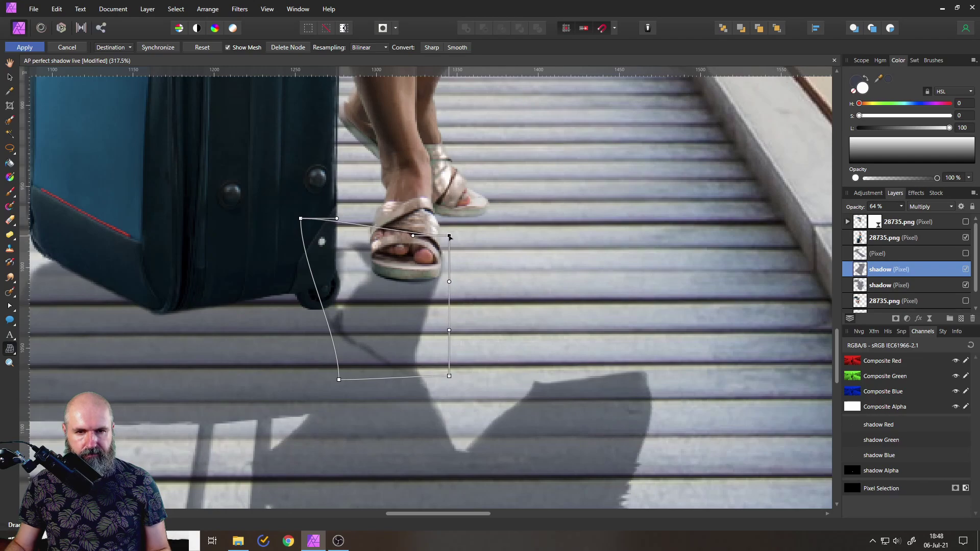
left_click(25, 47)
left_click(10, 220)
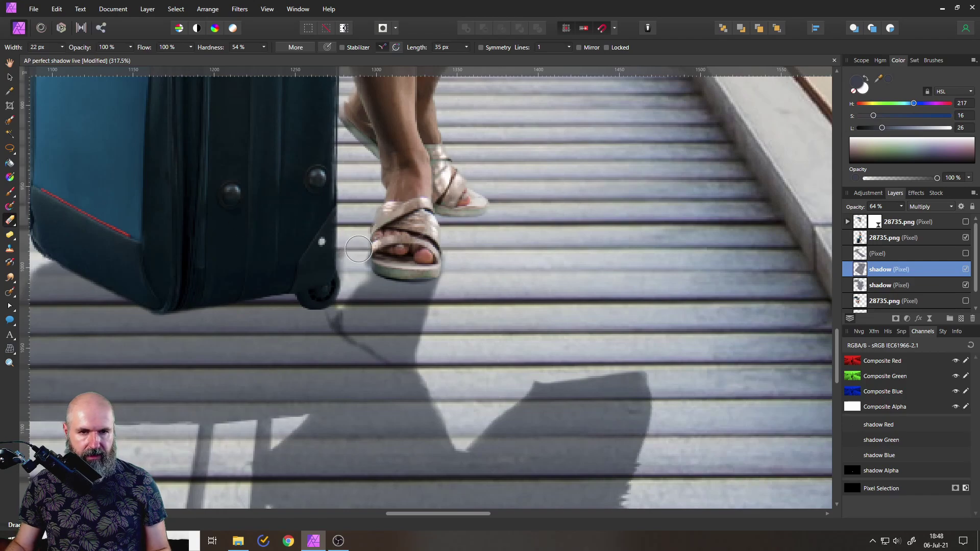
Erase the stray line by the suitcase, show the (Pixel) shadow layer, and clean the sandal edge
scroll(360, 291, "up", 2)
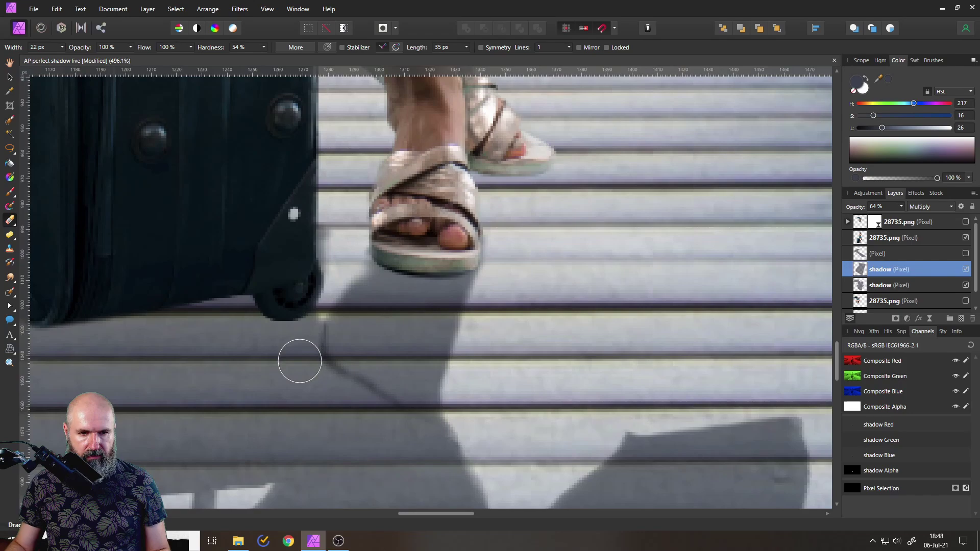
mouse_move(299, 361)
left_mouse_down()
mouse_move(302, 340)
mouse_move(306, 361)
left_mouse_up()
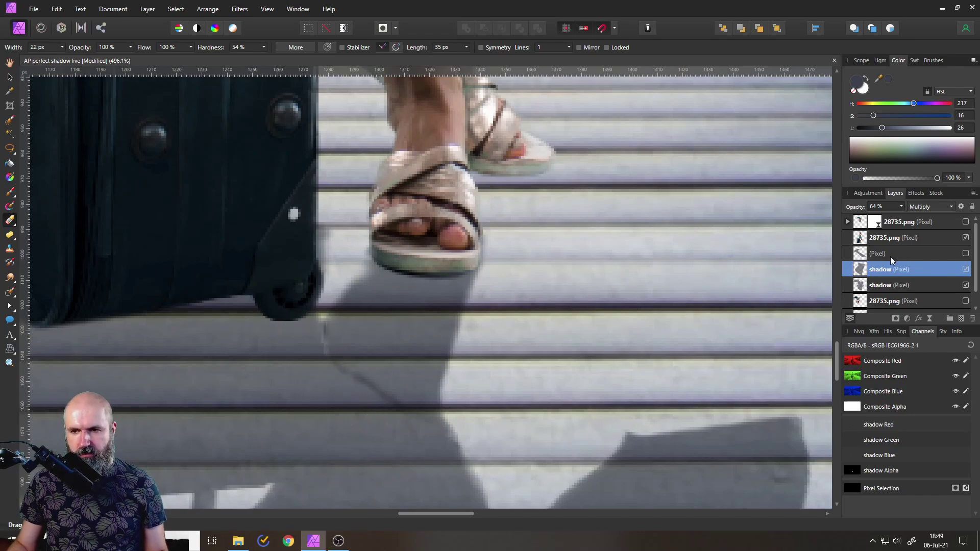
left_click(919, 254)
left_click(966, 255)
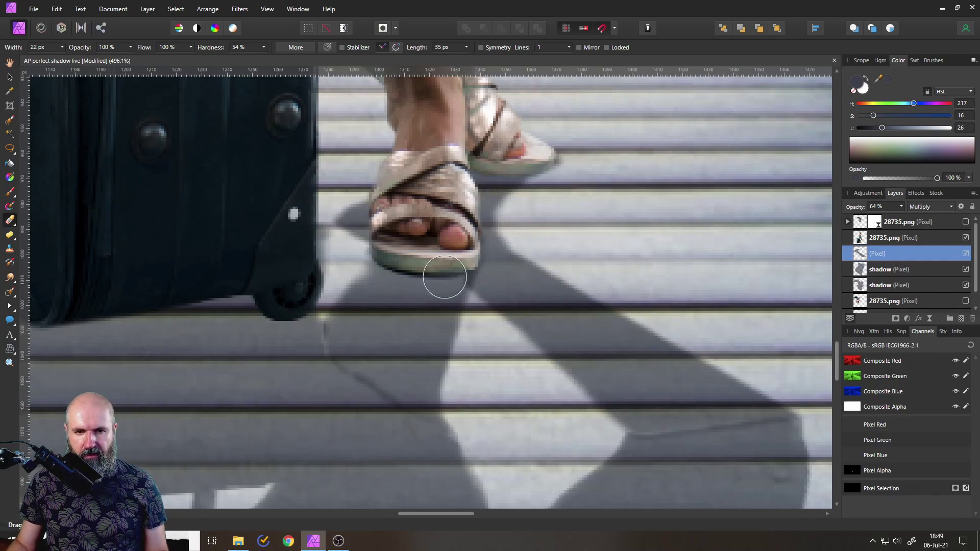
mouse_move(447, 270)
left_mouse_down()
mouse_move(462, 243)
mouse_move(449, 265)
mouse_move(409, 246)
left_mouse_up()
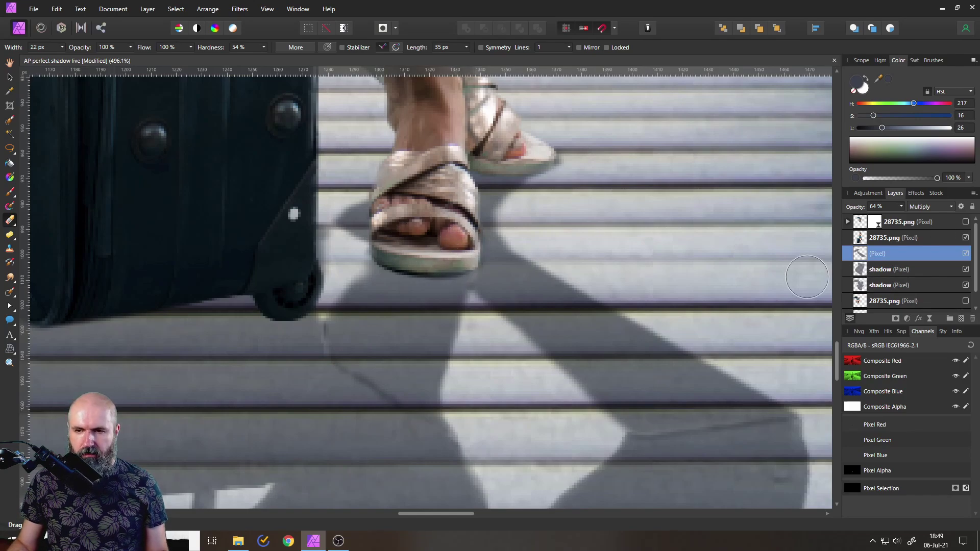
Group the three shadow layers, rasterize the group, and set the result to Multiply
left_click(860, 288, "shift")
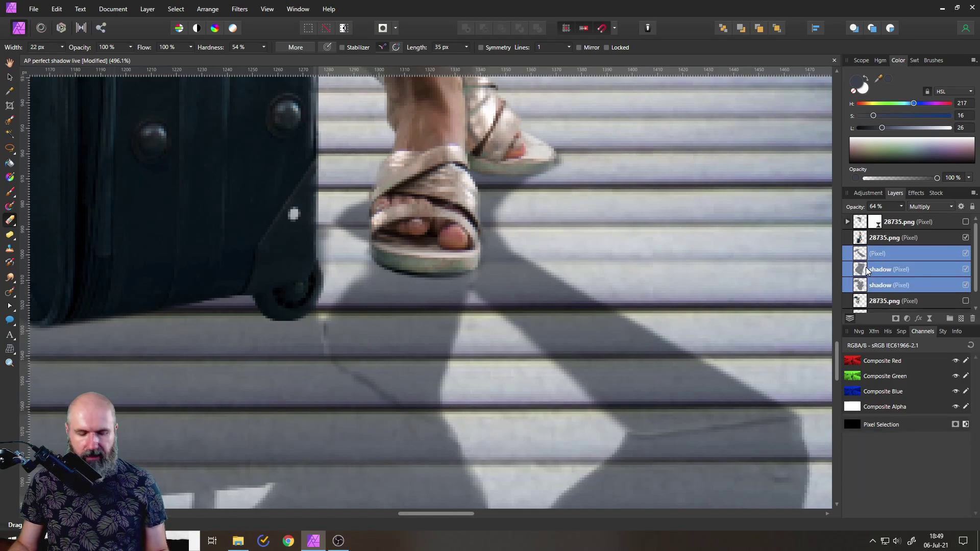
key("ctrl+g")
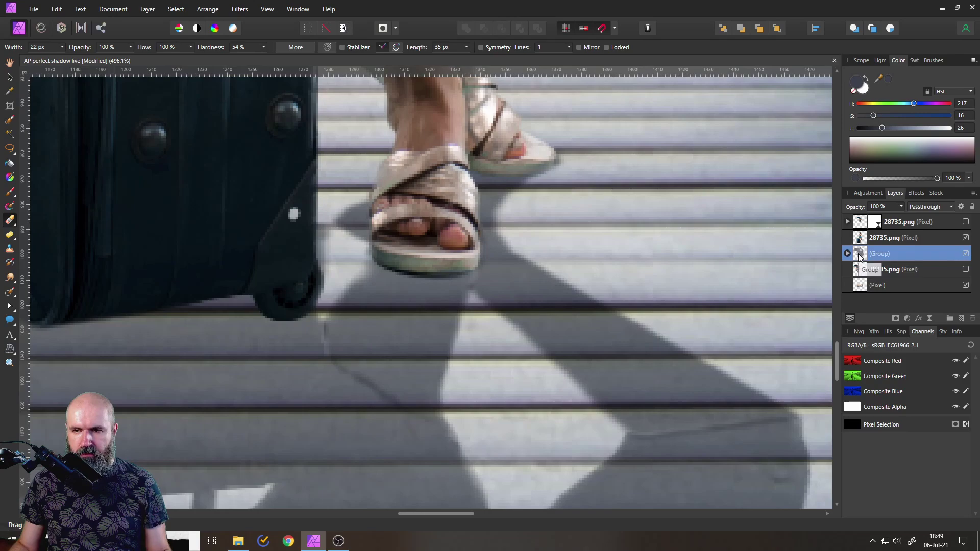
right_click(859, 255)
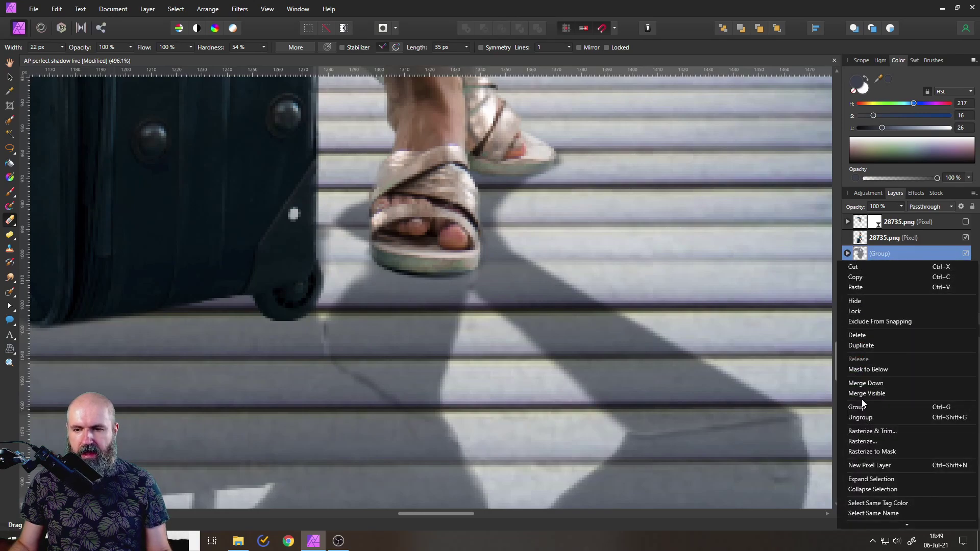
left_click(863, 441)
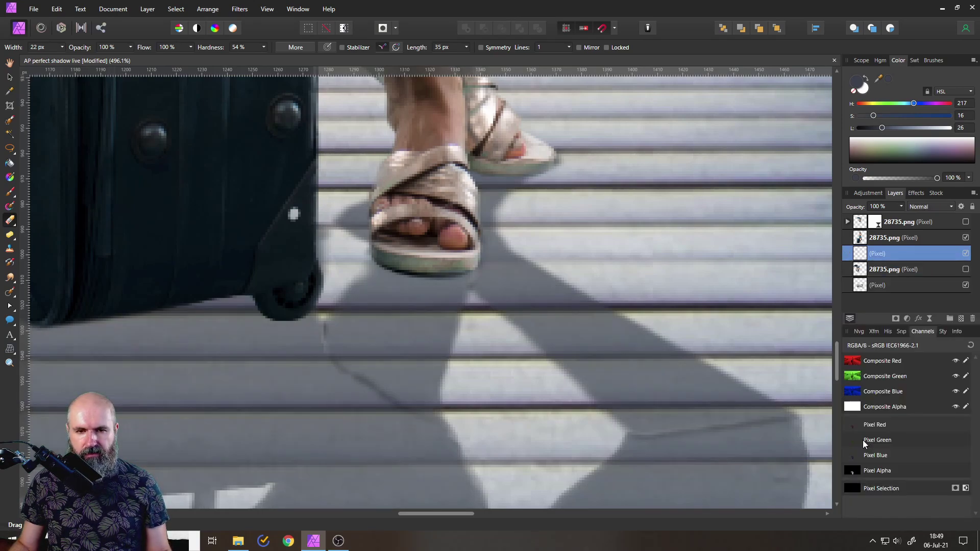
left_click(930, 206)
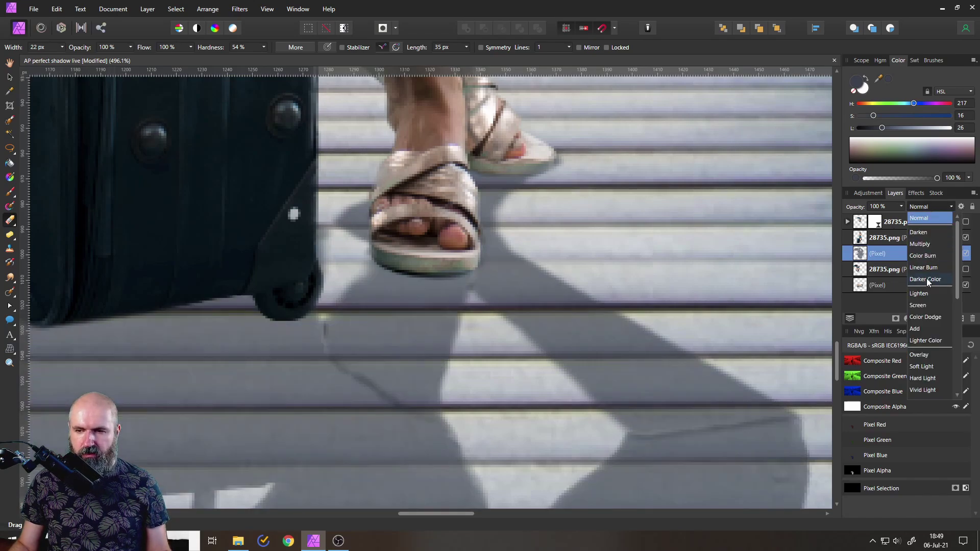
left_click(920, 245)
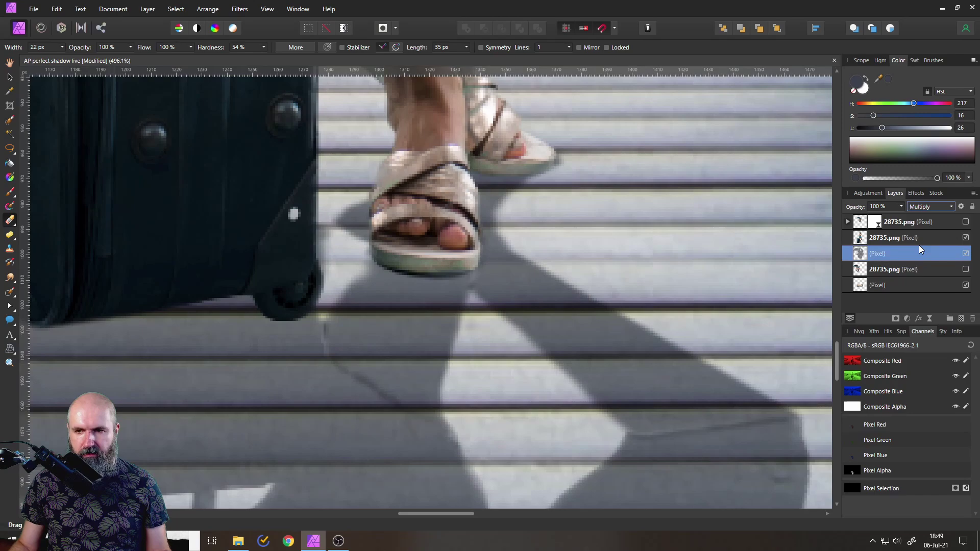
Smudge the shadow edges near the sandal with a 34 px Smudge Brush, then zoom out to review
left_click(11, 279)
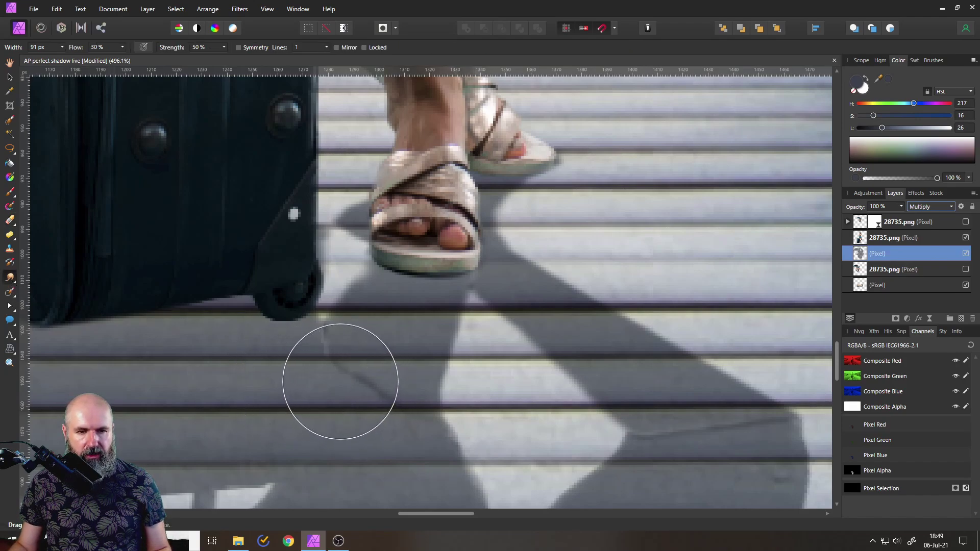
left_click(61, 47)
left_click_drag(64, 60, 50, 60)
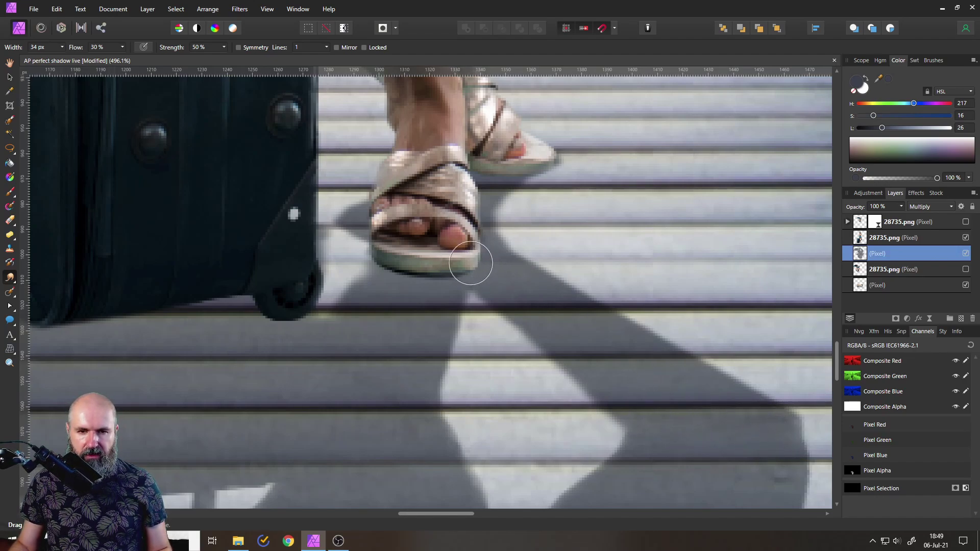
scroll(616, 350, "down", 5)
scroll(616, 350, "down", 4)
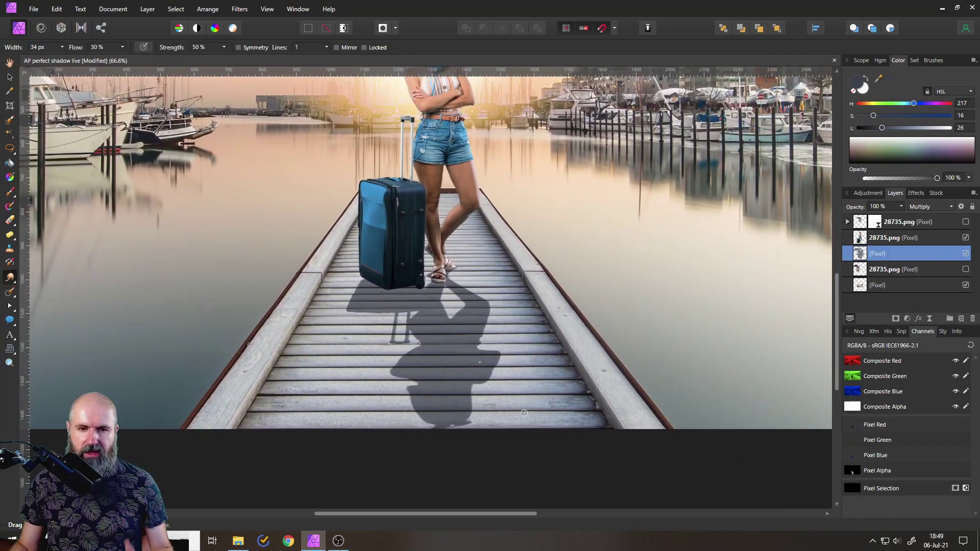
scroll(483, 298, "up", 4)
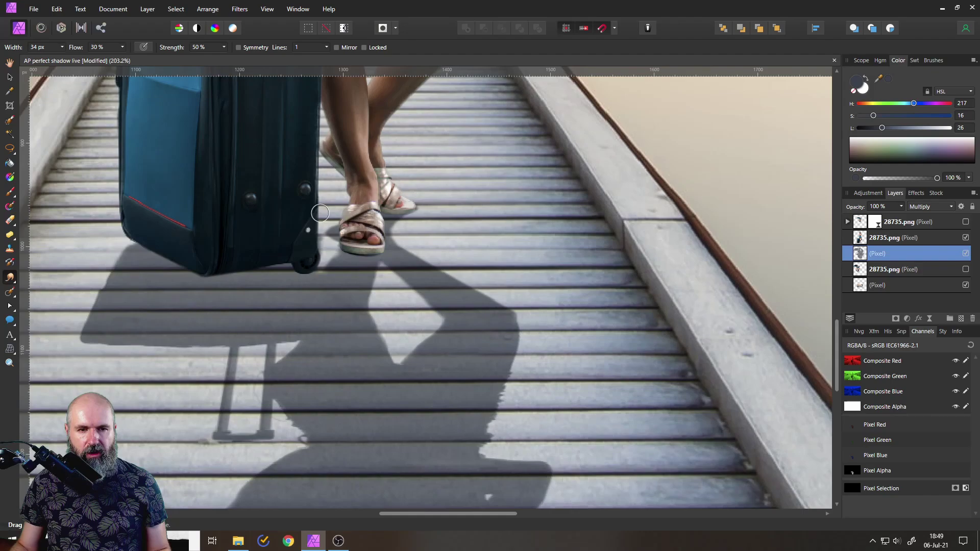
scroll(361, 316, "down", 4)
scroll(482, 382, "up", 1)
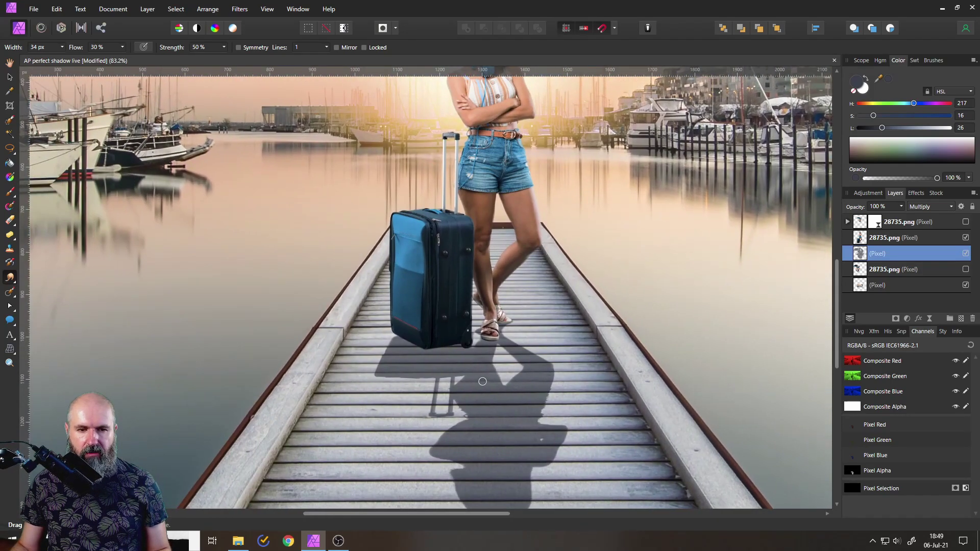
scroll(472, 372, "up", 3)
scroll(437, 363, "down", 4)
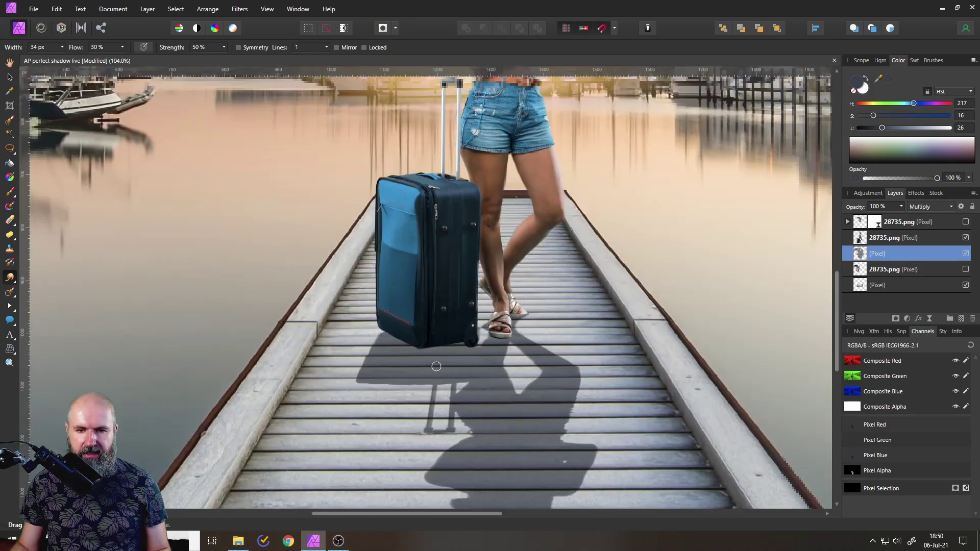
scroll(433, 368, "up", 2)
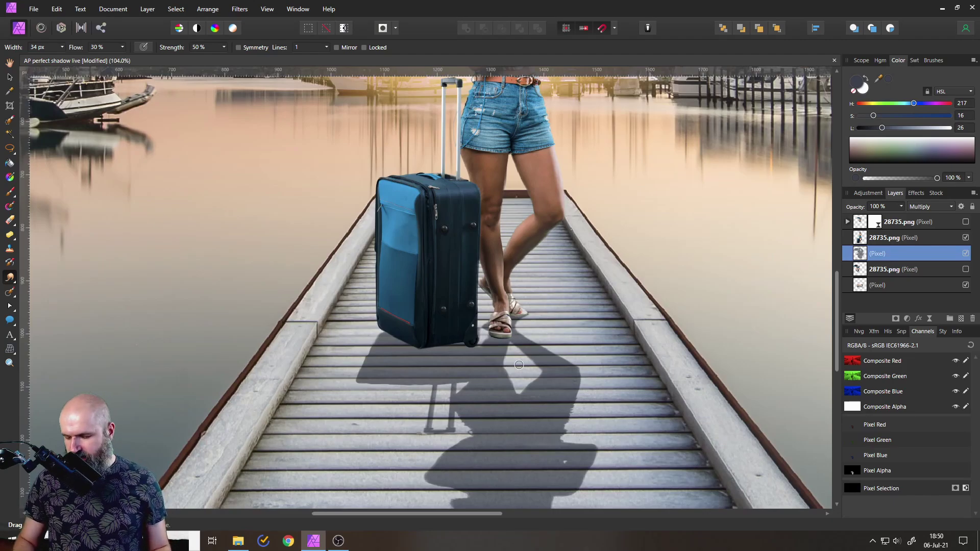
scroll(518, 365, "down", 3)
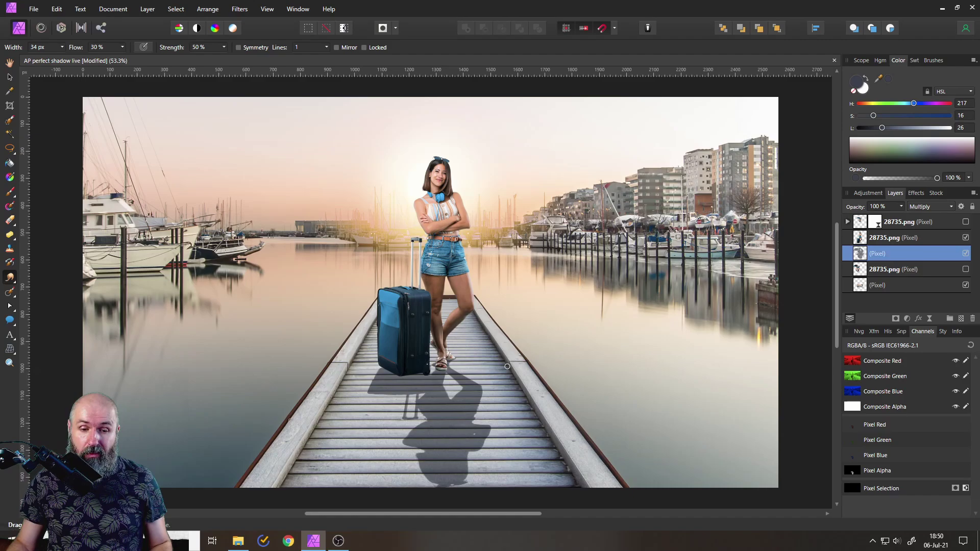
scroll(460, 426, "up", 4)
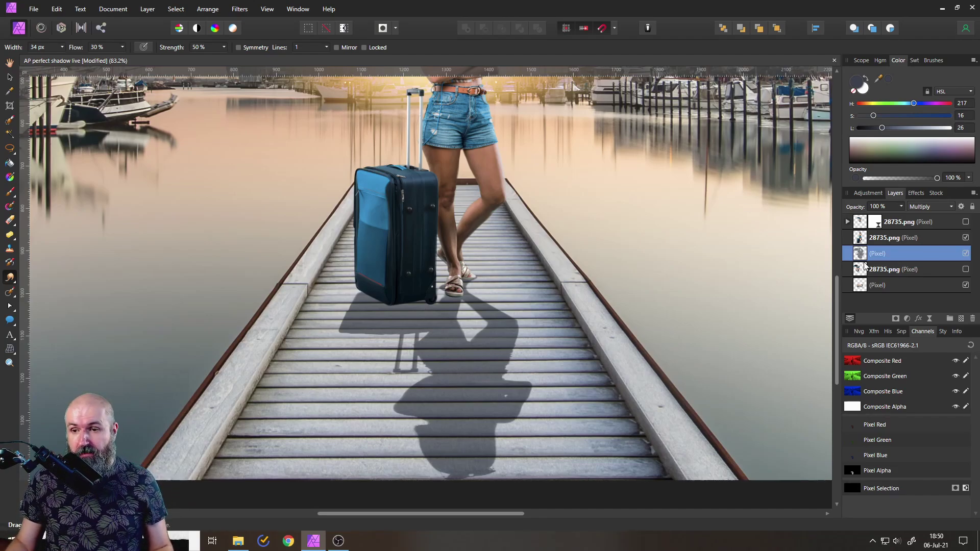
Add a 1 px Gaussian Blur layer effect to the merged shadow layer
left_click(915, 194)
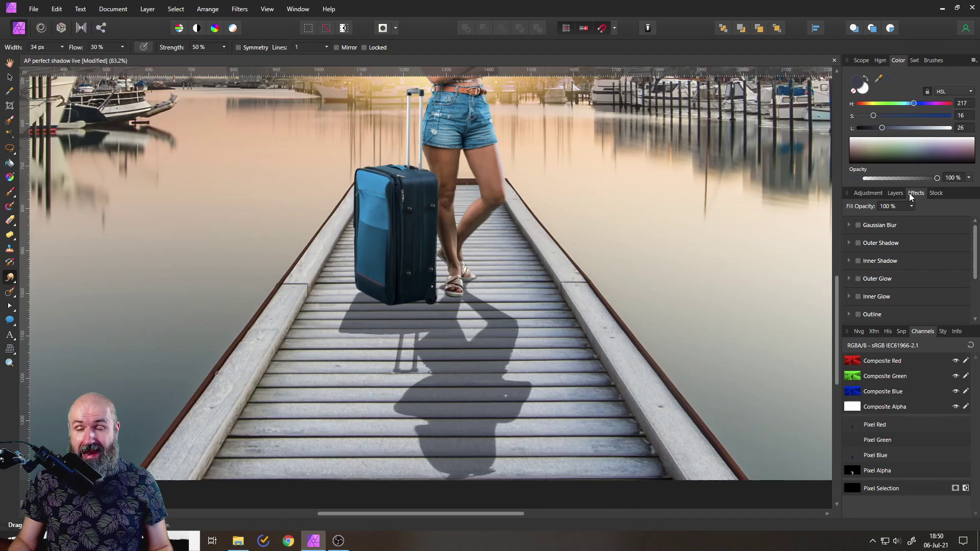
left_click(859, 226)
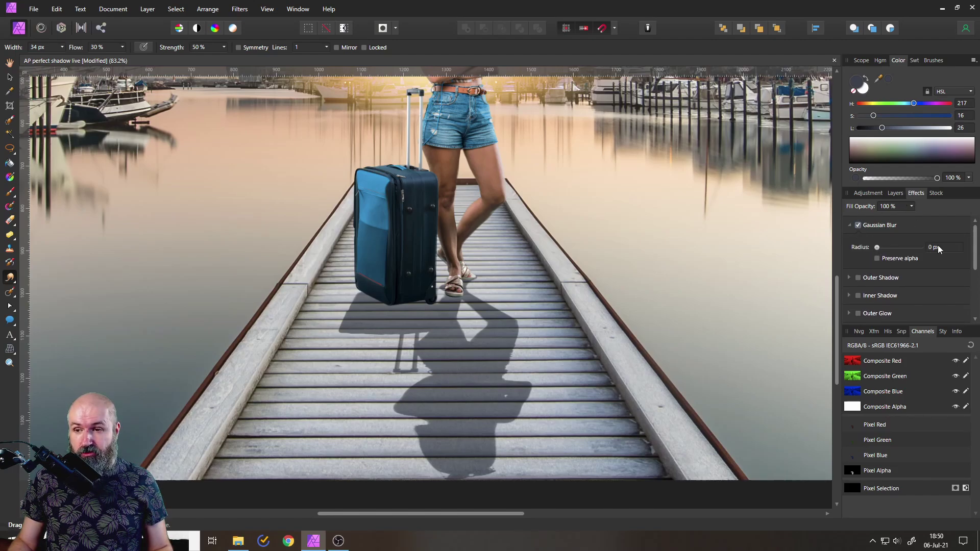
scroll(938, 245, "up", 1)
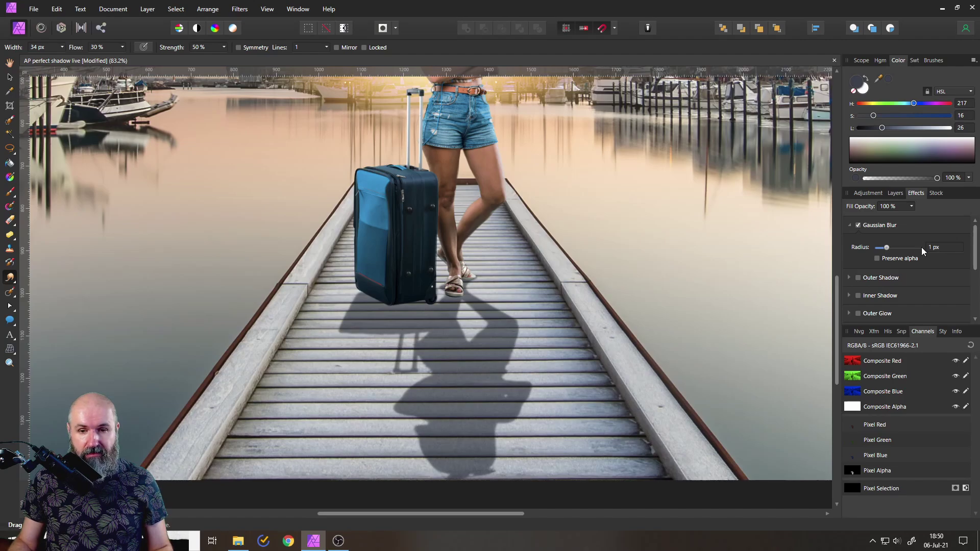
left_click(896, 194)
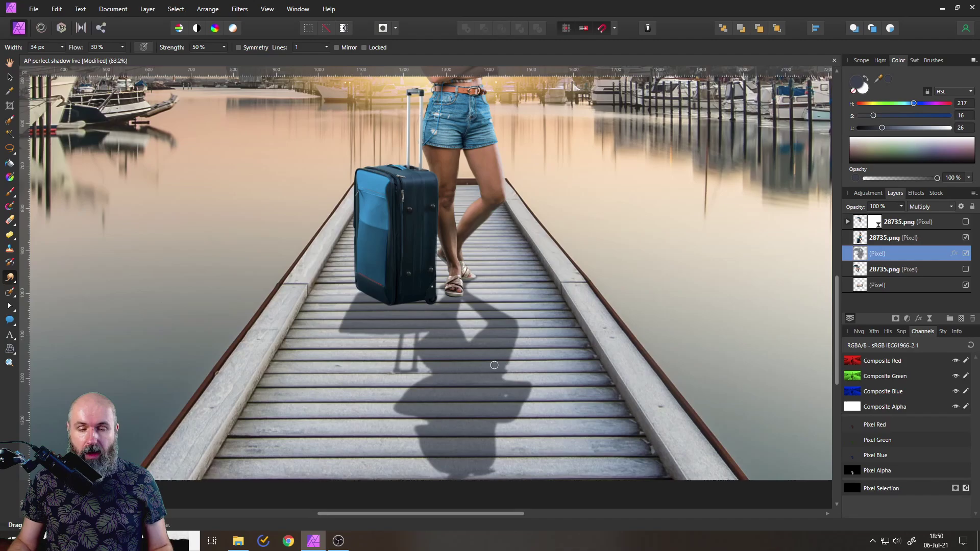
scroll(476, 371, "down", 1)
scroll(476, 371, "down", 1)
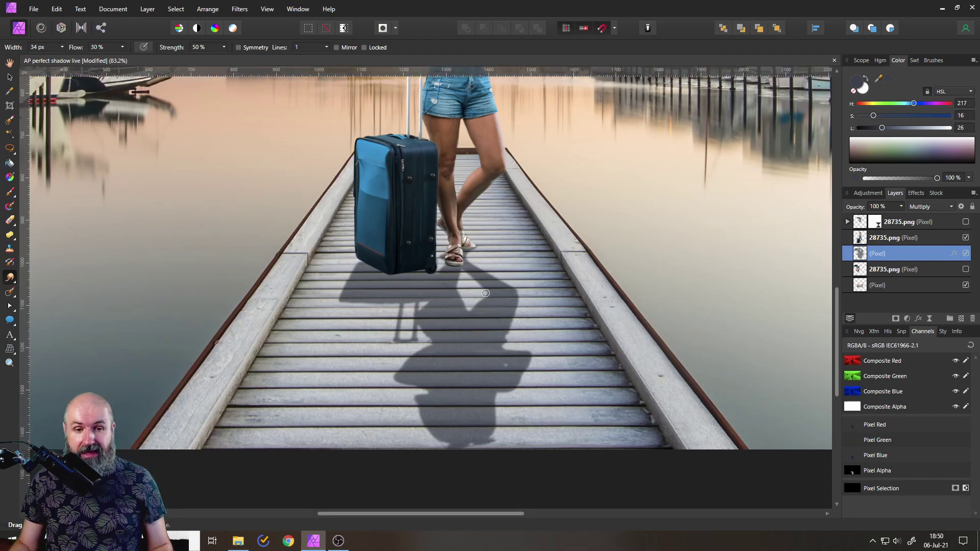
Draw a rectangle over the shadow with no stroke and a black-to-transparent linear gradient fill
left_click(8, 321)
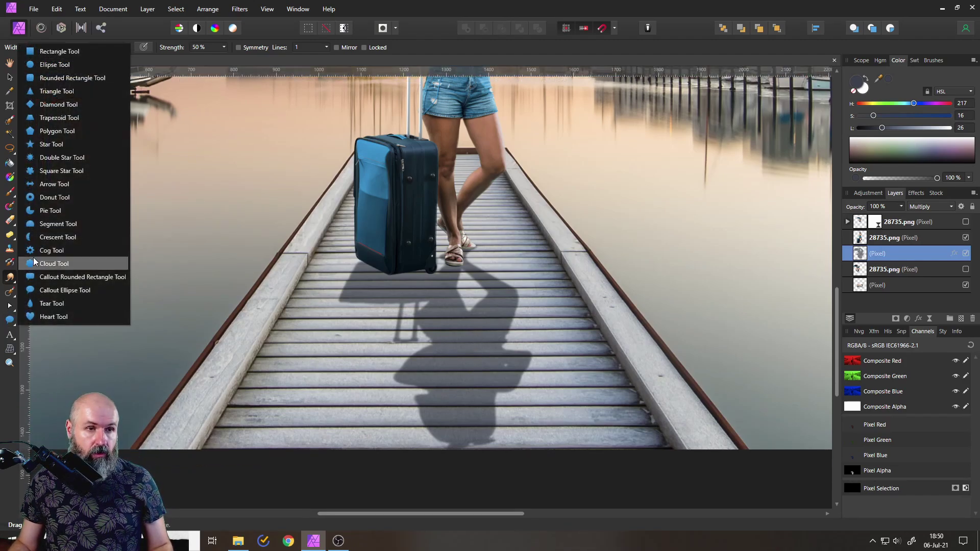
left_click(60, 47)
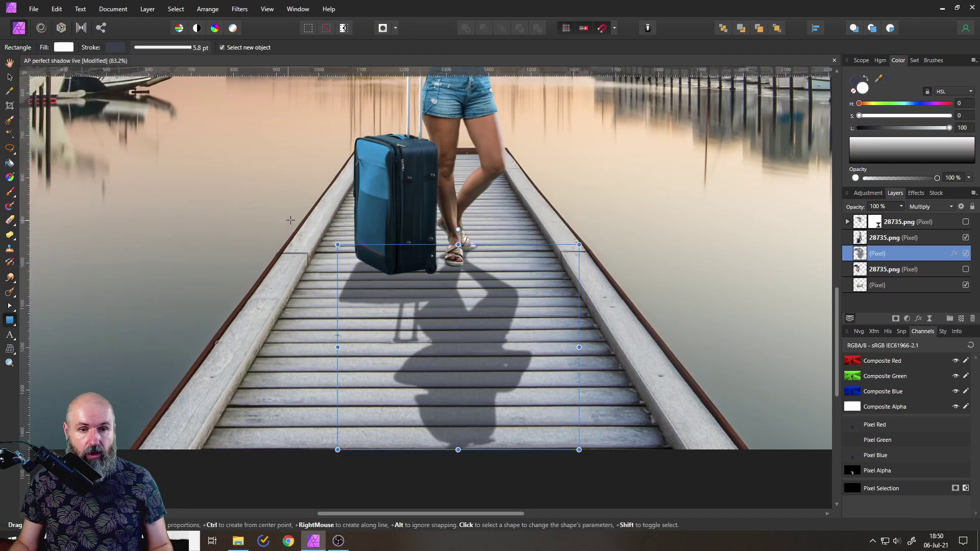
left_click_drag(290, 220, 636, 471)
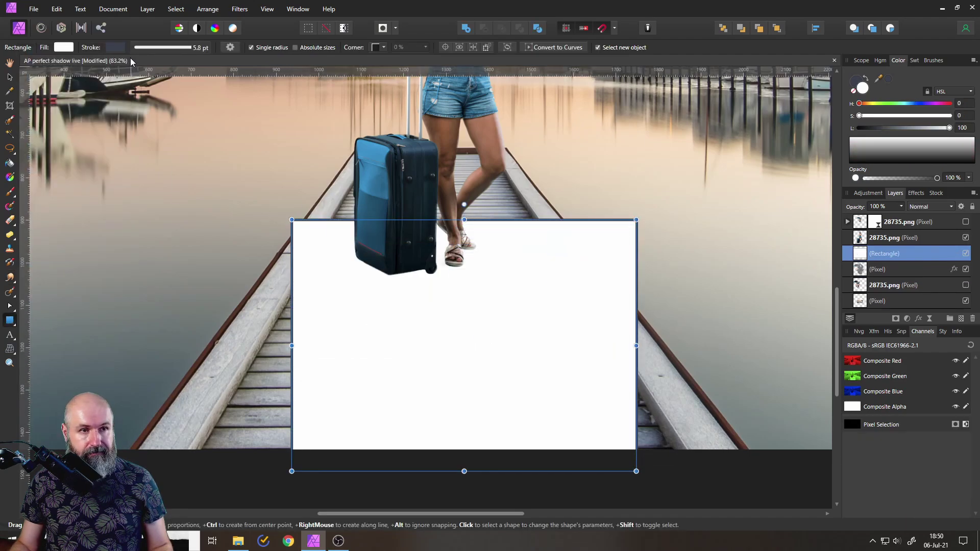
left_click(116, 47)
left_click(160, 66)
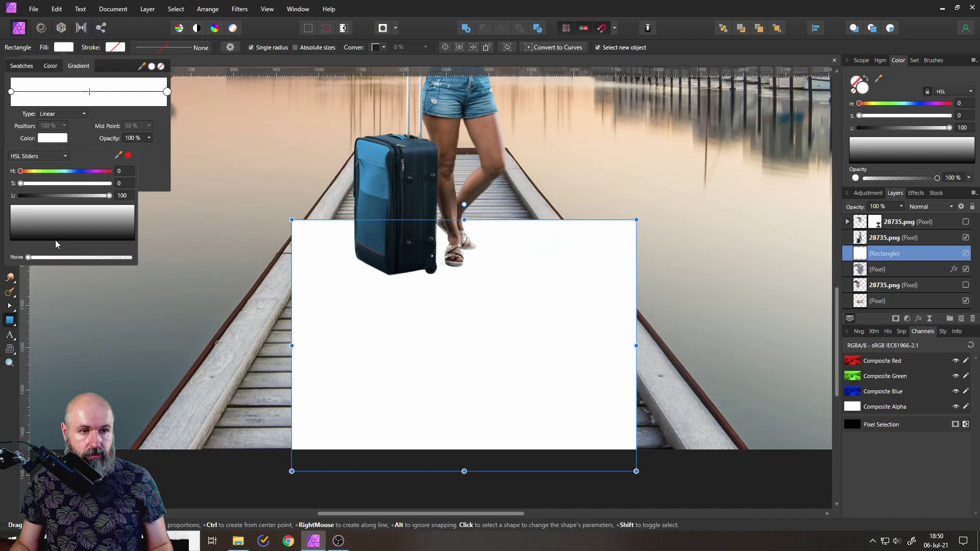
left_click(55, 240)
left_click(12, 92)
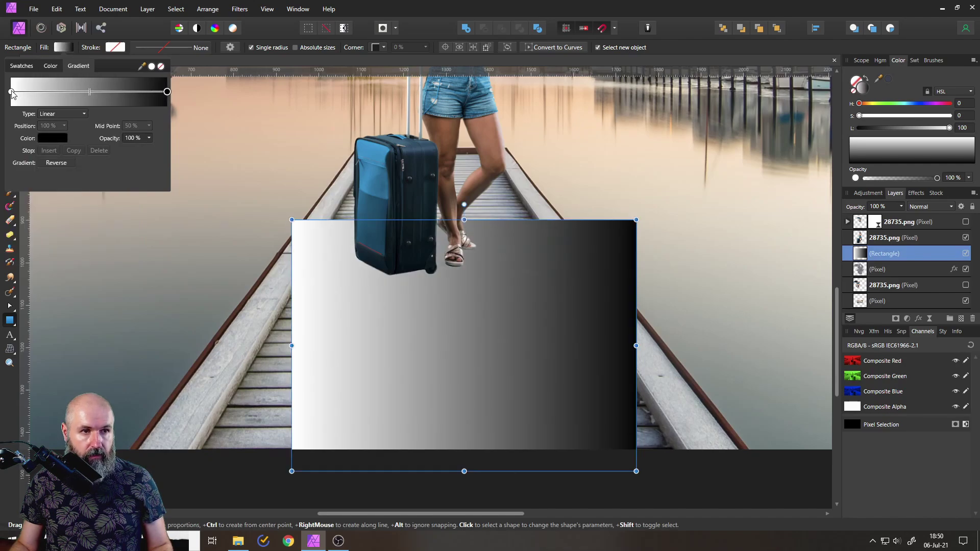
left_click(12, 92)
left_click(149, 139)
left_click_drag(148, 149, 35, 149)
Make the gradient run vertically from dark at the top to transparent at the bottom edge
left_click(499, 296)
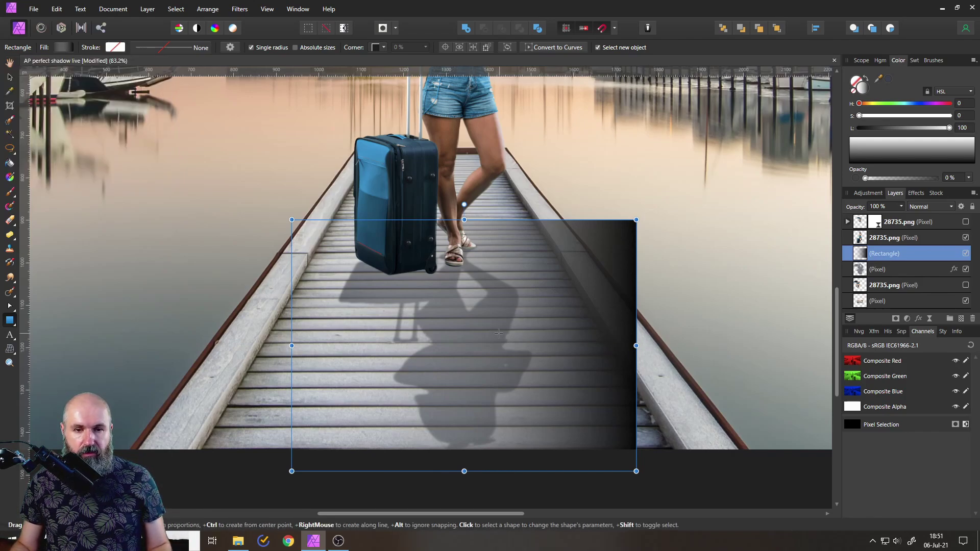
left_click(9, 177)
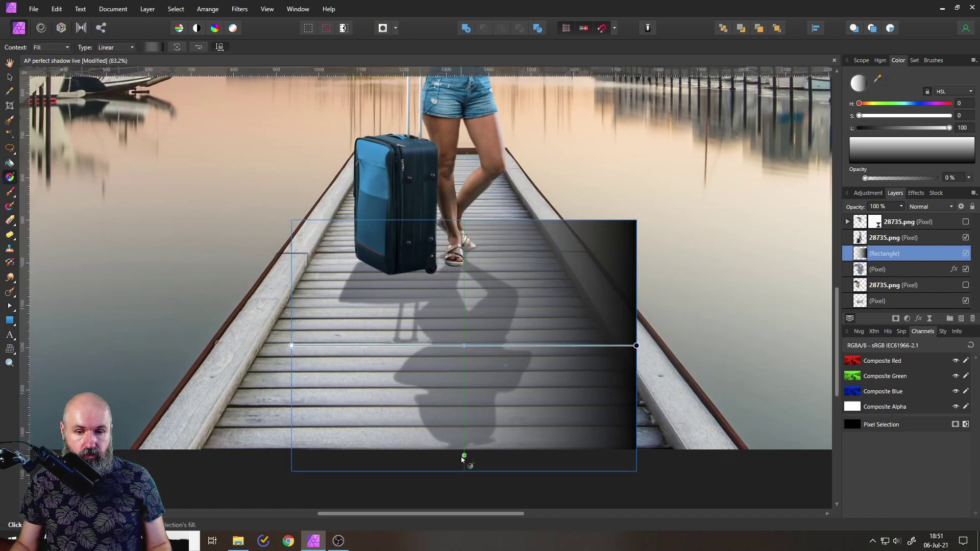
left_click_drag(463, 457, 464, 220)
left_click_drag(463, 456, 464, 471)
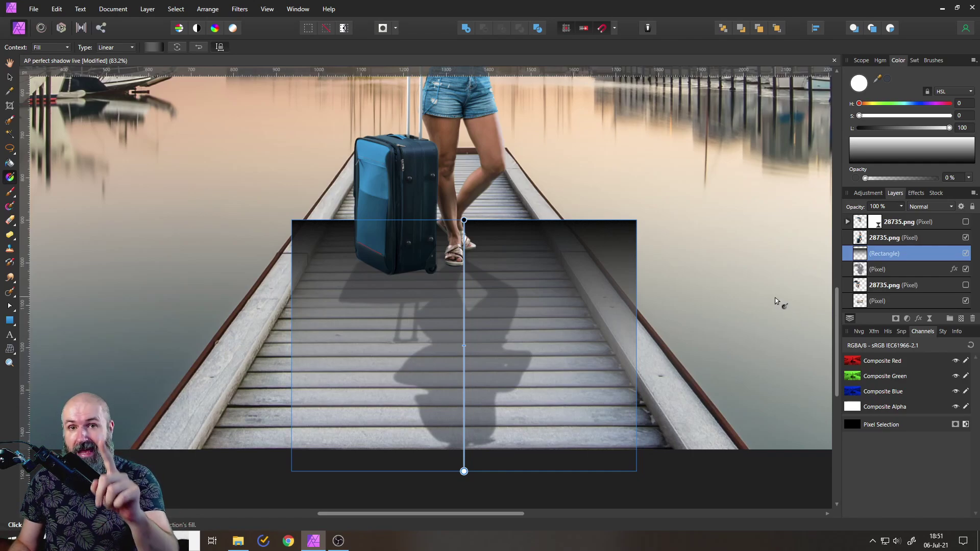
Mask the shadow with the gradient rectangle, adjusting its handles so the shadow is darkest at the feet
right_click(859, 257)
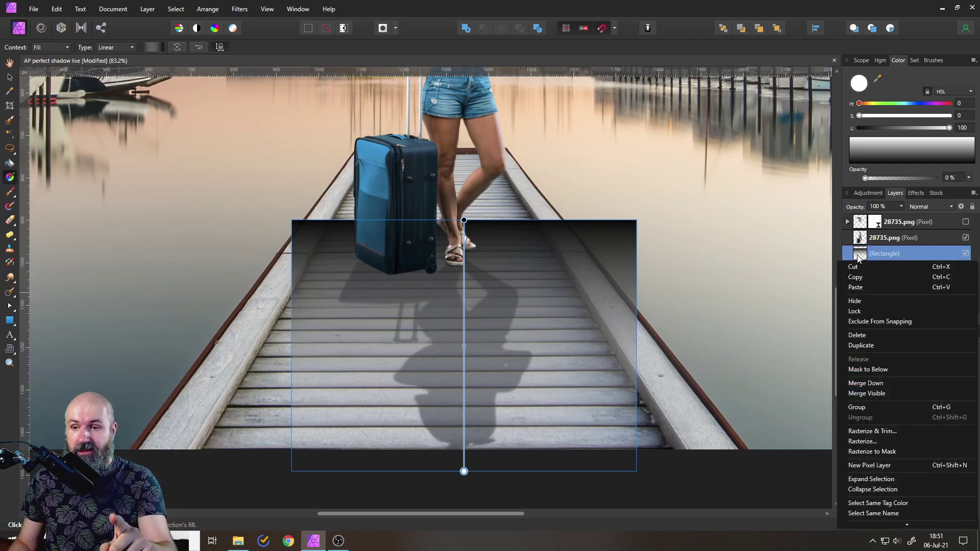
left_click(871, 370)
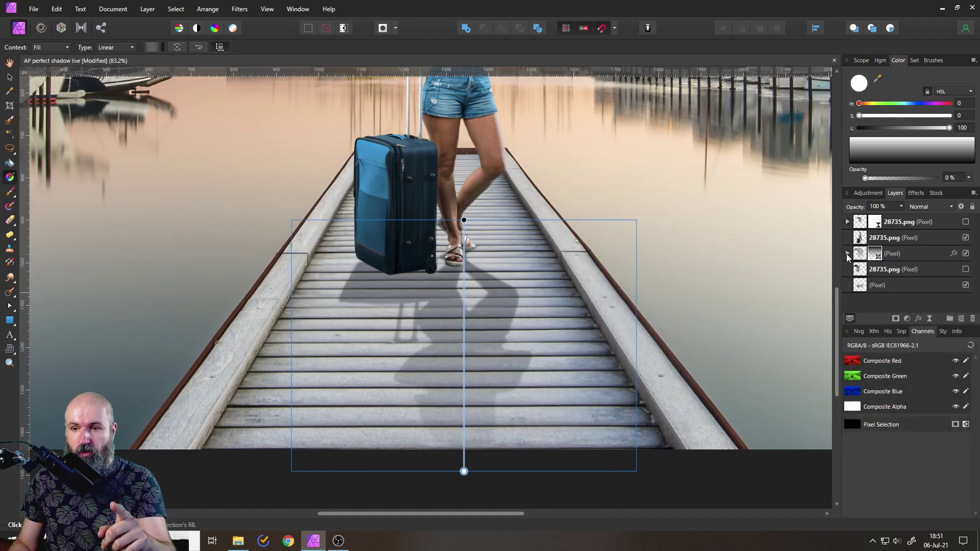
left_click(848, 254)
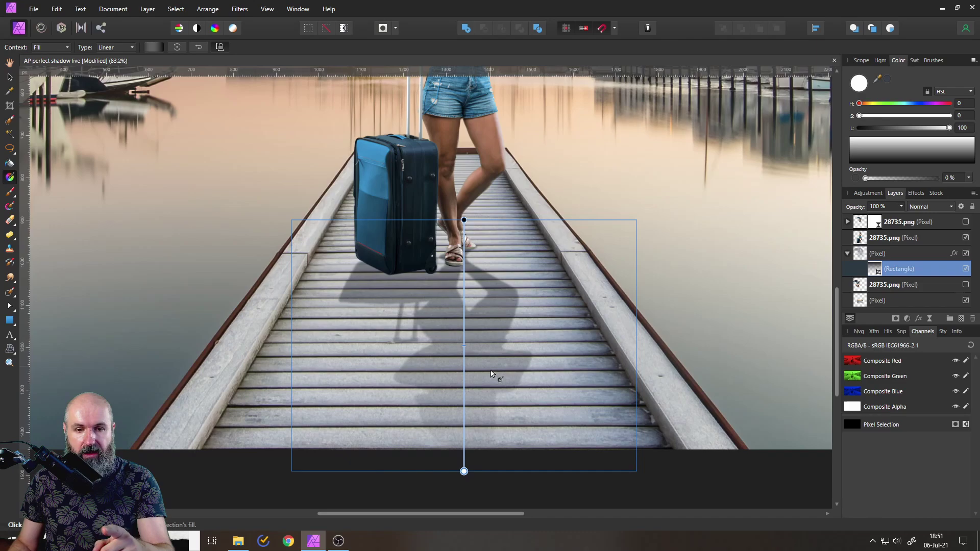
mouse_move(462, 474)
left_mouse_down()
mouse_move(463, 356)
mouse_move(465, 486)
left_mouse_up()
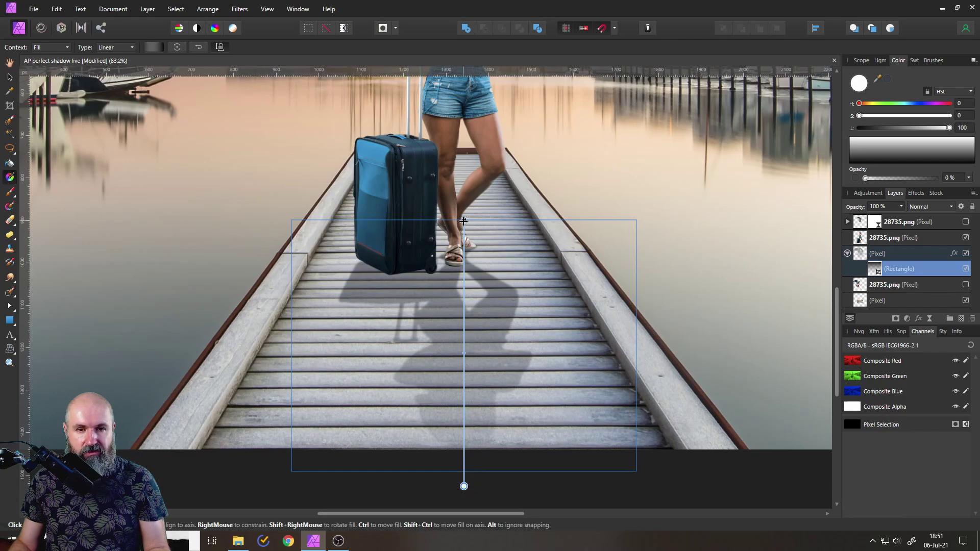
mouse_move(464, 220)
left_mouse_down()
mouse_move(464, 176)
mouse_move(464, 217)
left_mouse_up()
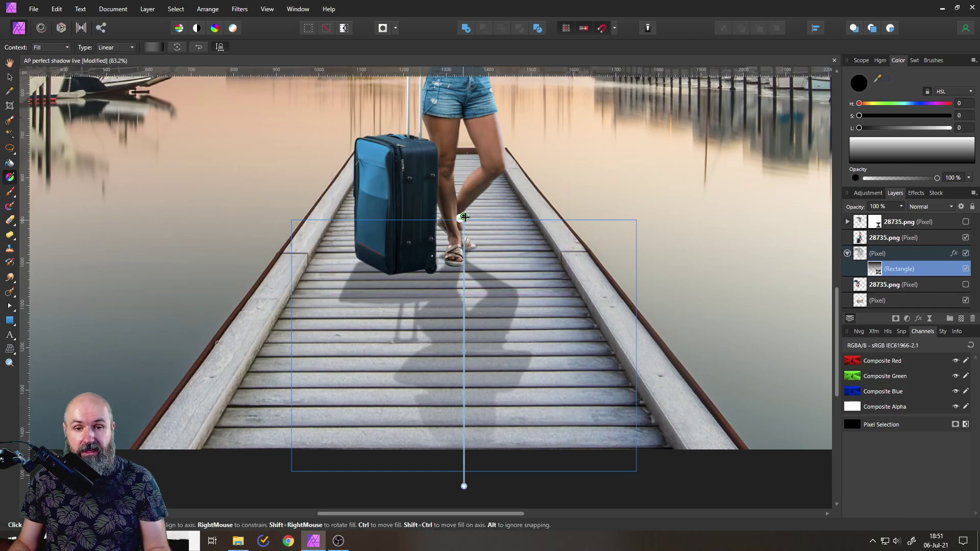
left_click(10, 77)
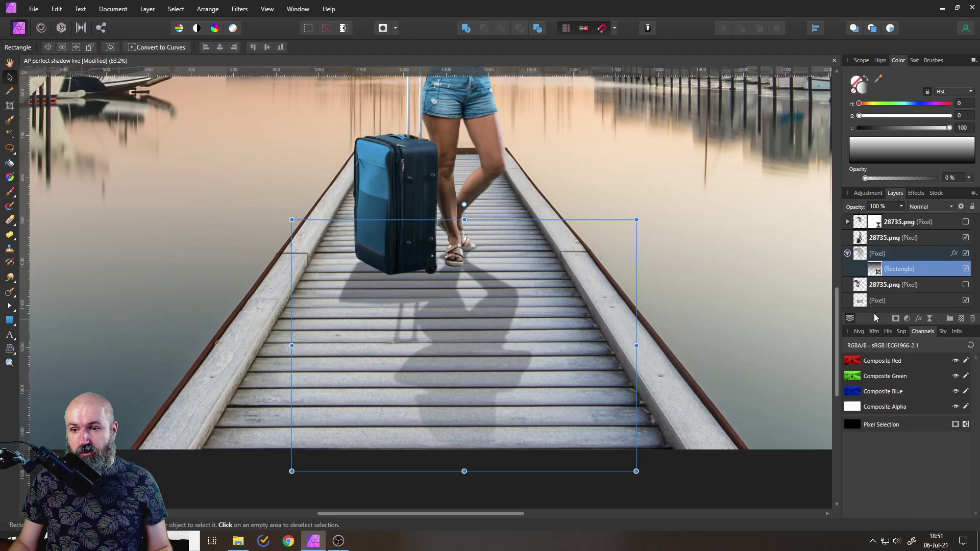
Duplicate the shadow pixel layer and hide the original shadow
left_click(862, 257)
right_click(862, 257)
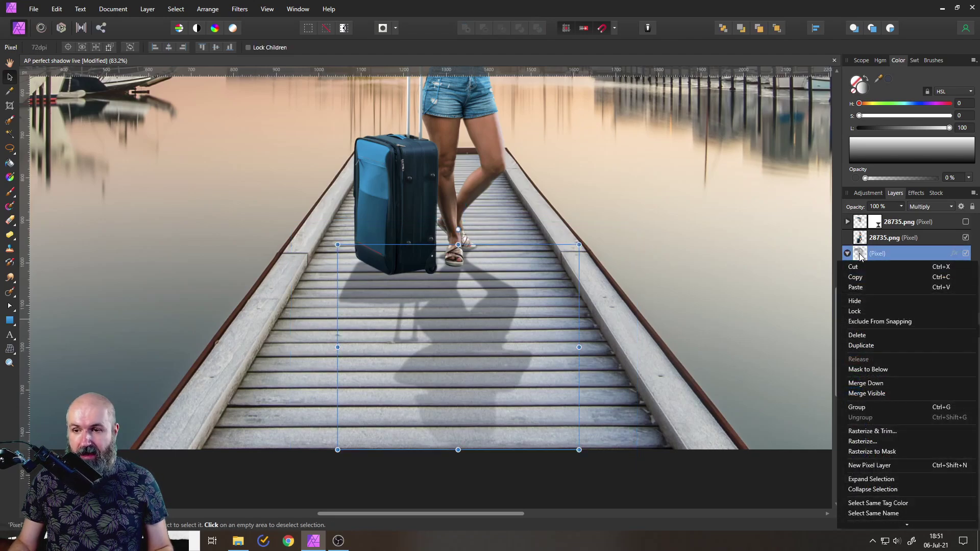
left_click(866, 345)
left_click(966, 270)
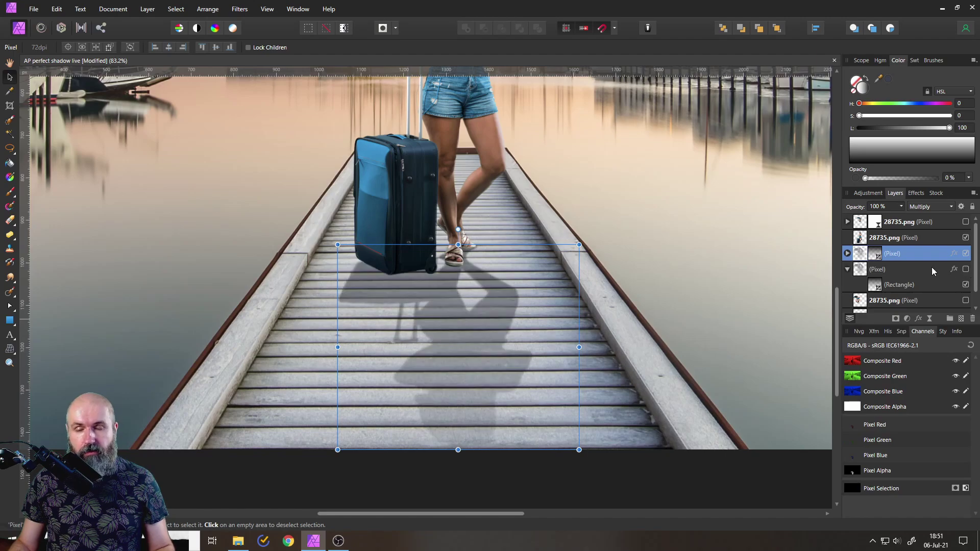
Rasterize the shadow copy with Preserve layer FX turned off
right_click(858, 256)
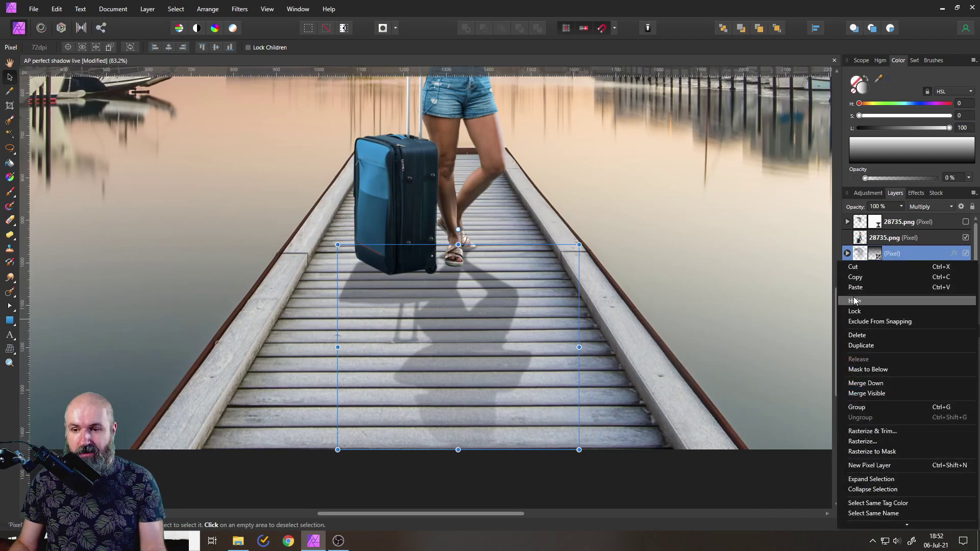
left_click(863, 441)
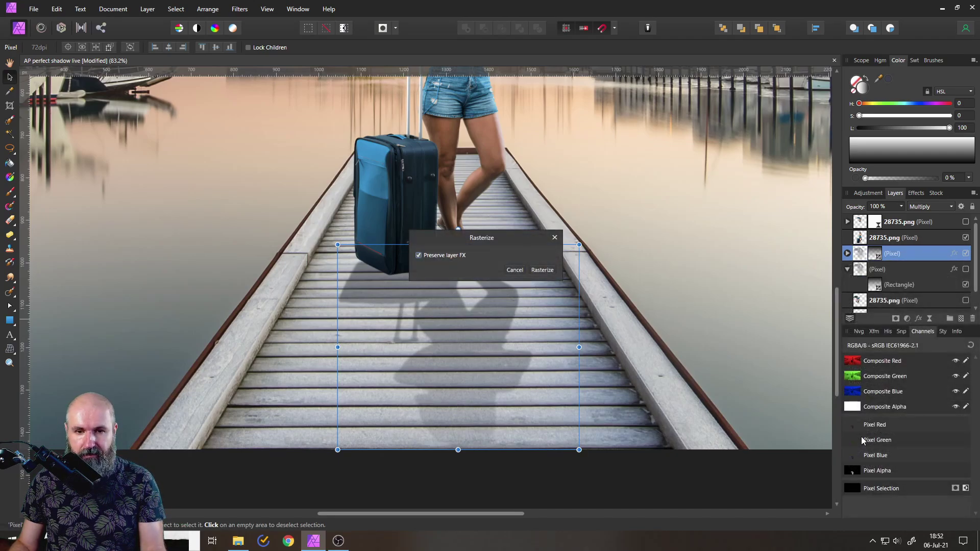
left_click(438, 256)
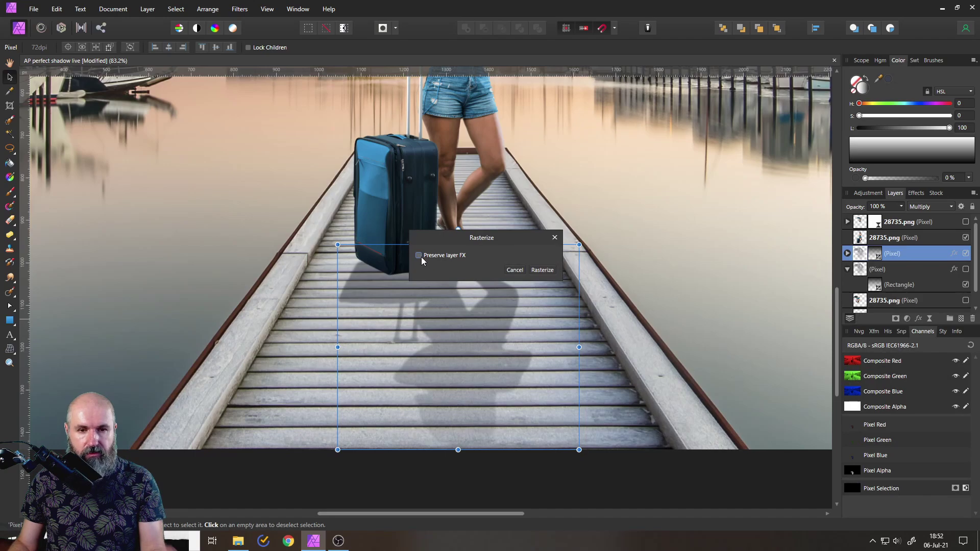
left_click(542, 270)
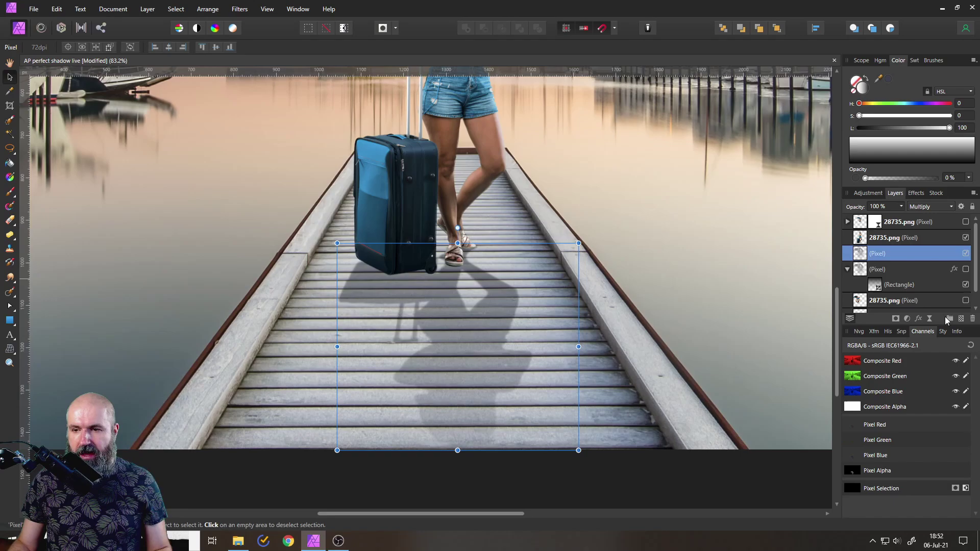
Nest a Live Gaussian Blur in the shadow copy and raise its radius to 6.5 px
left_click(930, 320)
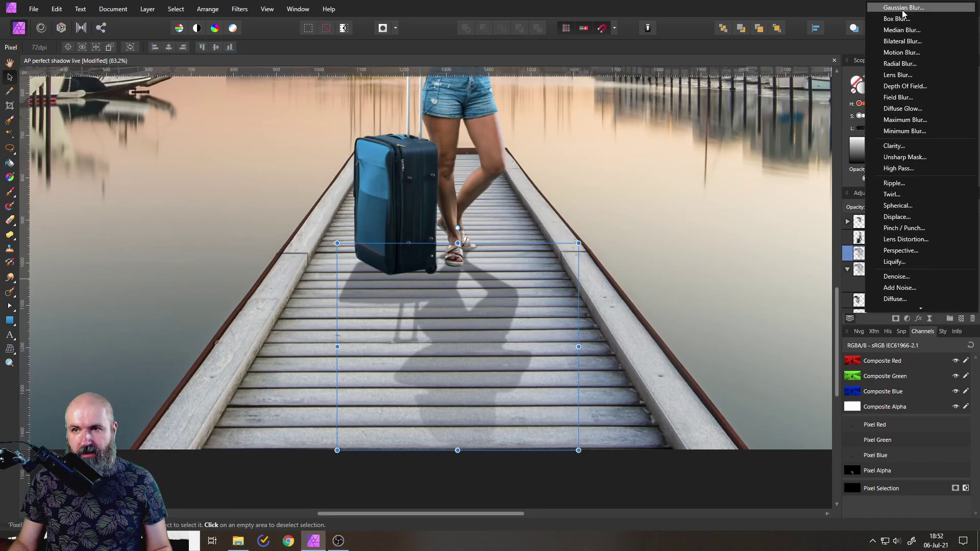
left_click(905, 8)
left_click_drag(861, 255, 865, 274)
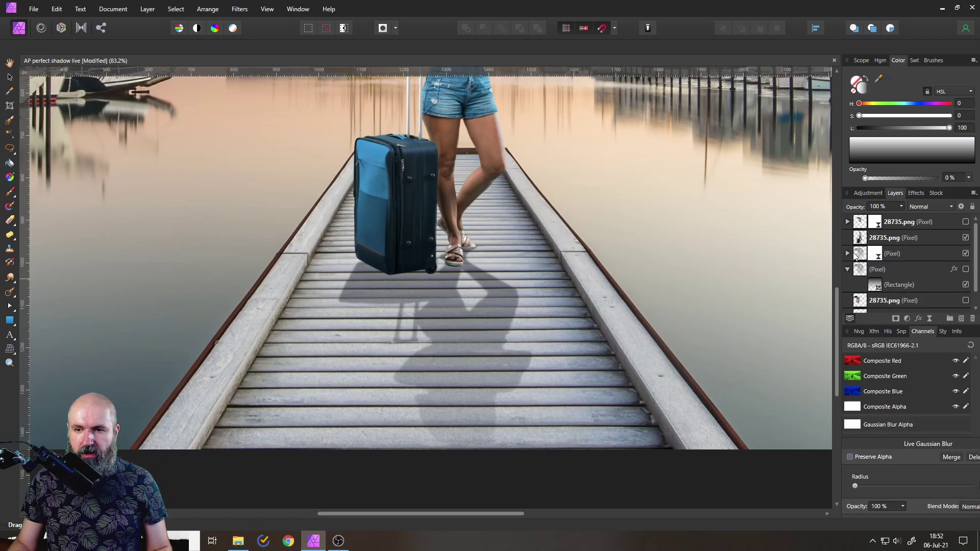
left_click(846, 252)
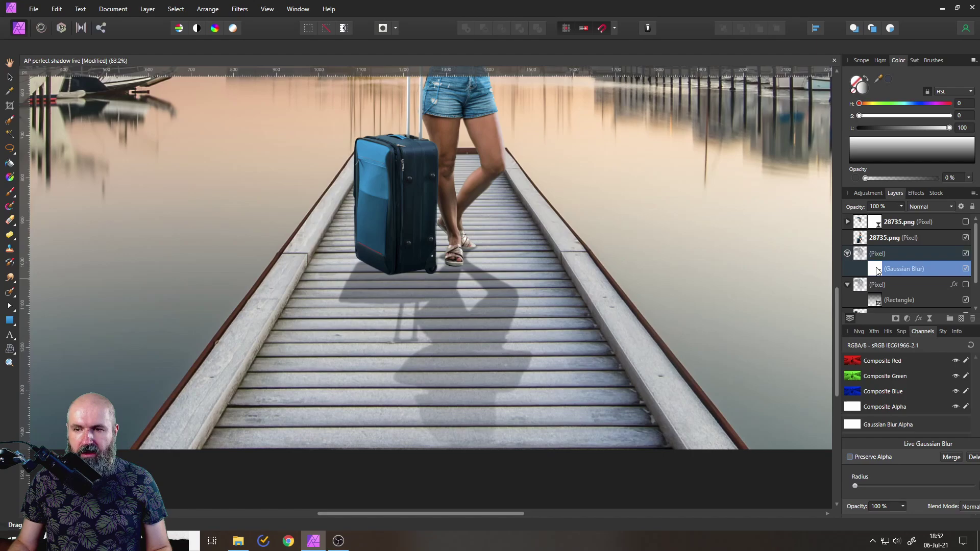
left_click_drag(869, 444, 607, 311)
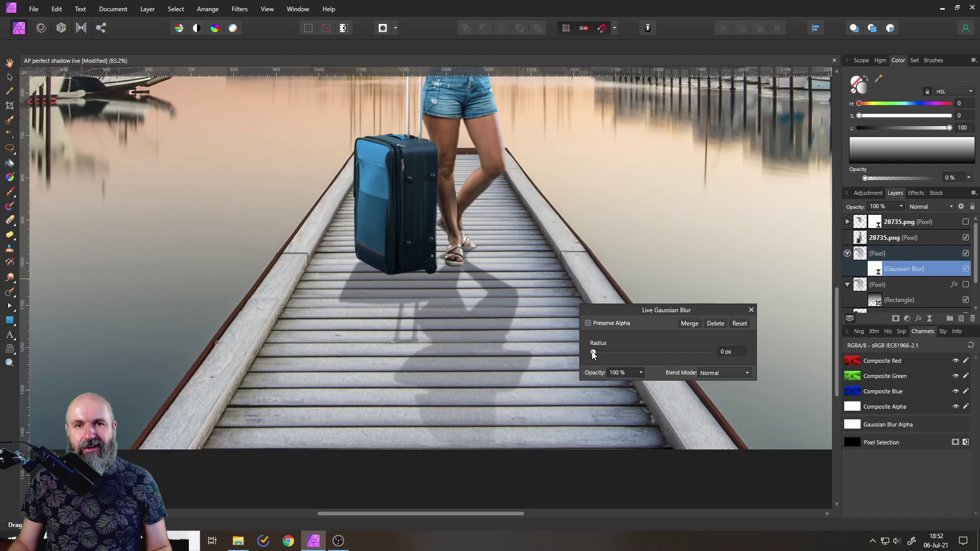
left_click_drag(593, 352, 631, 356)
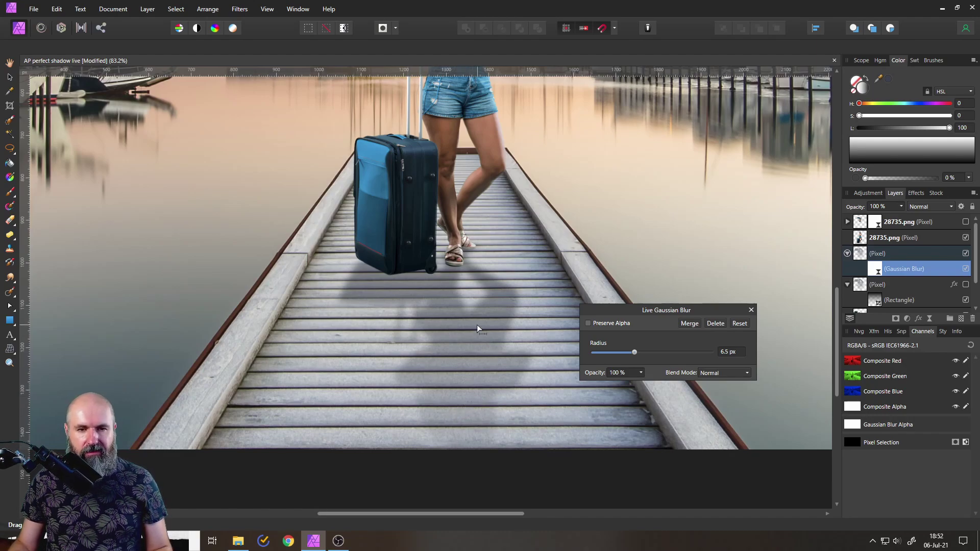
Give the Gaussian Blur's mask a linear gradient fill with a black end stop
left_click(751, 310)
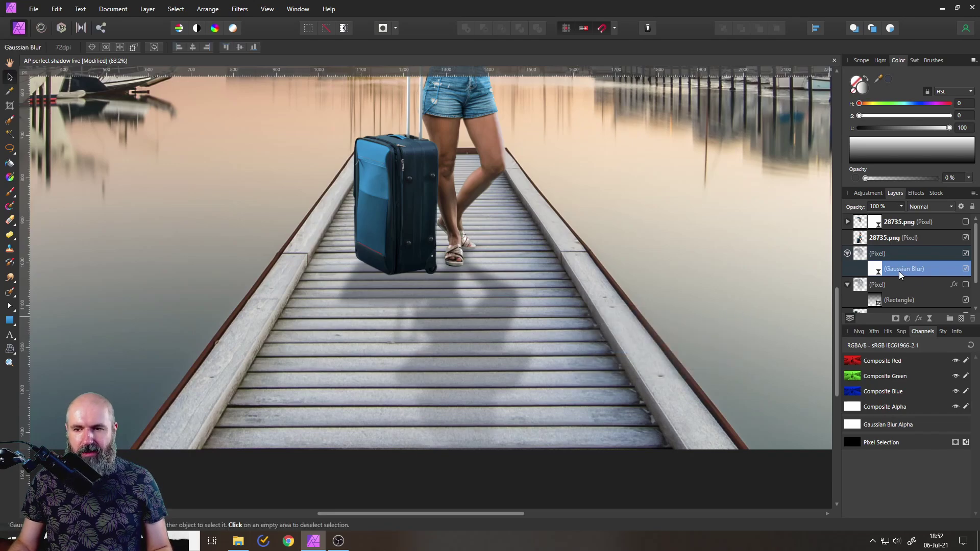
left_click(11, 179)
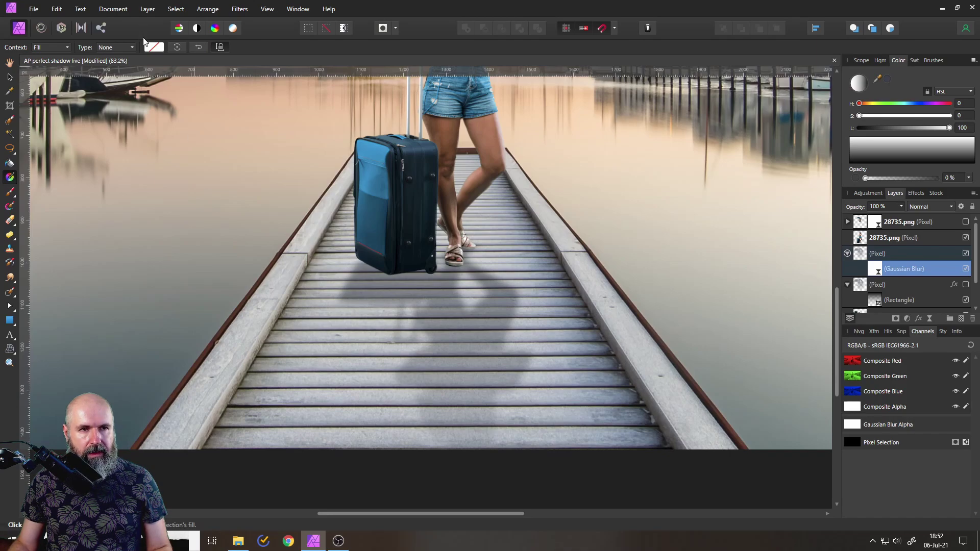
left_click(121, 48)
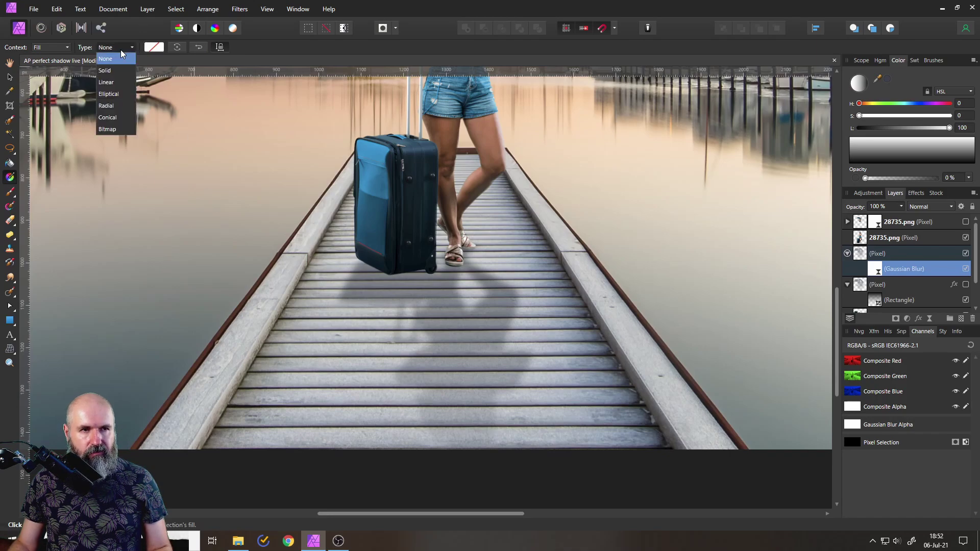
left_click(107, 84)
left_click(149, 47)
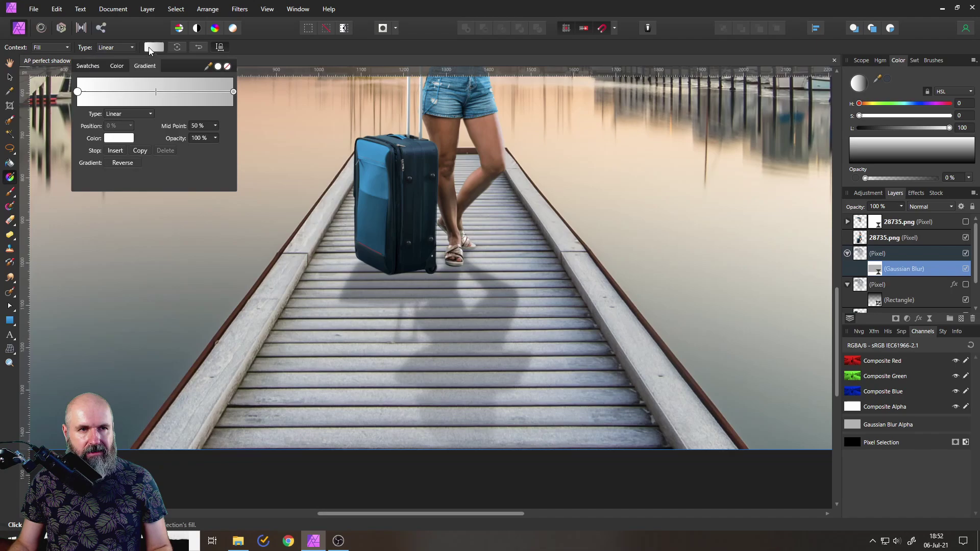
left_click(234, 92)
left_click(120, 138)
left_click_drag(118, 215, 94, 240)
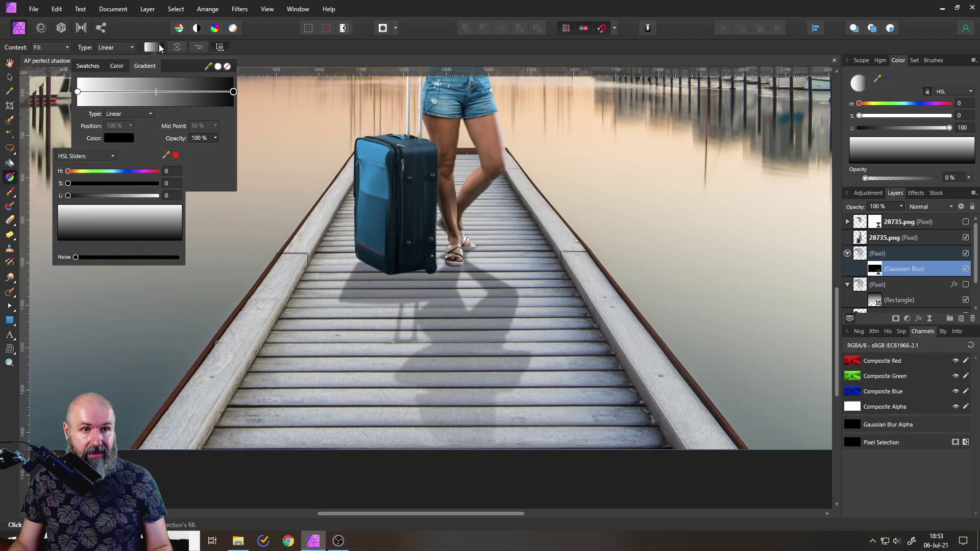
Lay the gradient vertically from just under the feet down along the shadow
left_click_drag(466, 270, 458, 413)
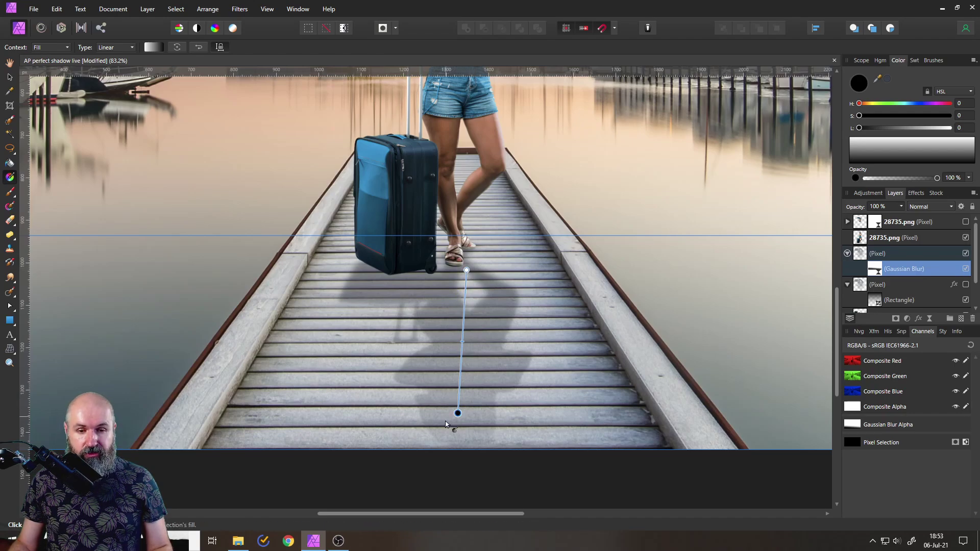
left_click_drag(458, 412, 437, 424)
mouse_move(466, 269)
left_mouse_down()
mouse_move(450, 273)
mouse_move(458, 264)
left_mouse_up()
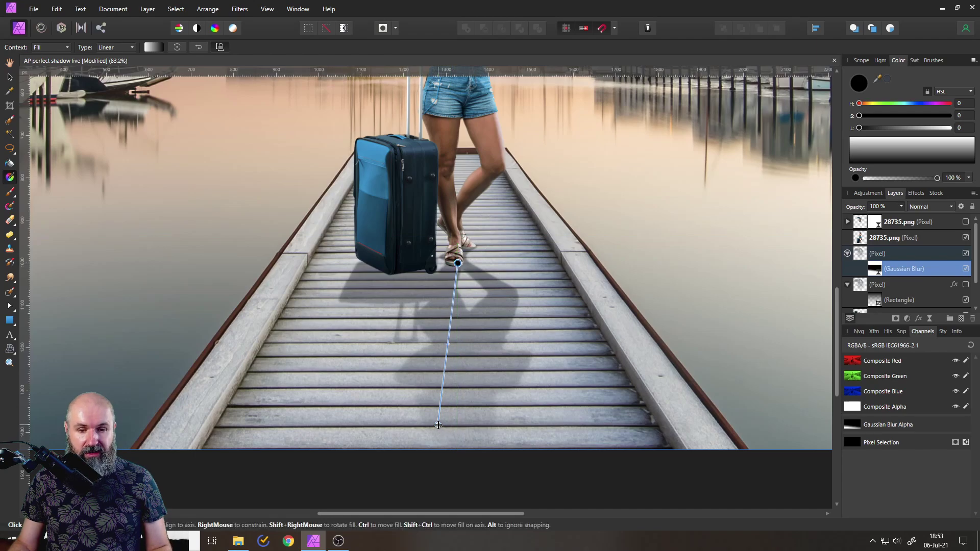
mouse_move(437, 425)
left_mouse_down()
mouse_move(458, 359)
mouse_move(458, 419)
mouse_move(457, 333)
mouse_move(458, 400)
left_mouse_up()
left_click_drag(458, 263, 457, 261)
Select the blurred shadow layer and duplicate it
key("v")
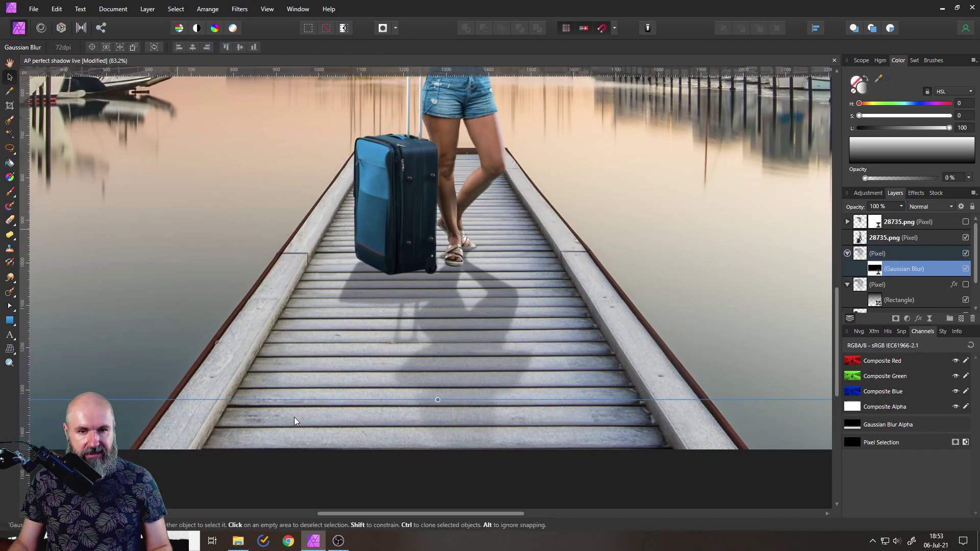
left_click(343, 463)
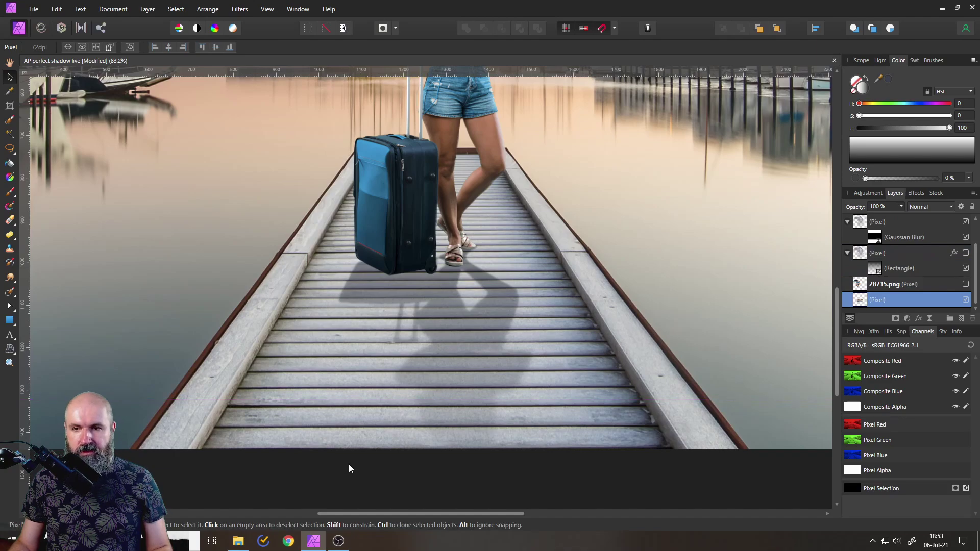
left_click(908, 254)
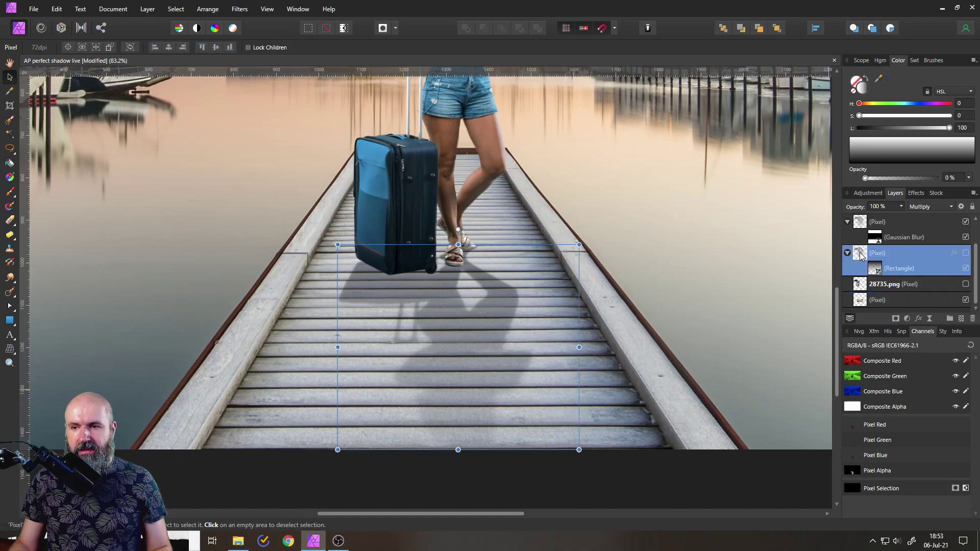
left_click(861, 223)
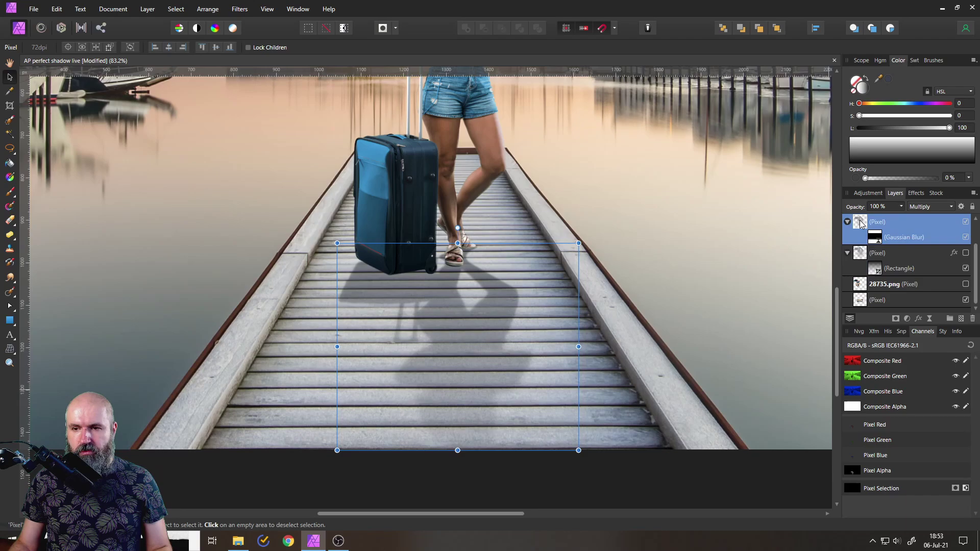
scroll(506, 337, "up", 1)
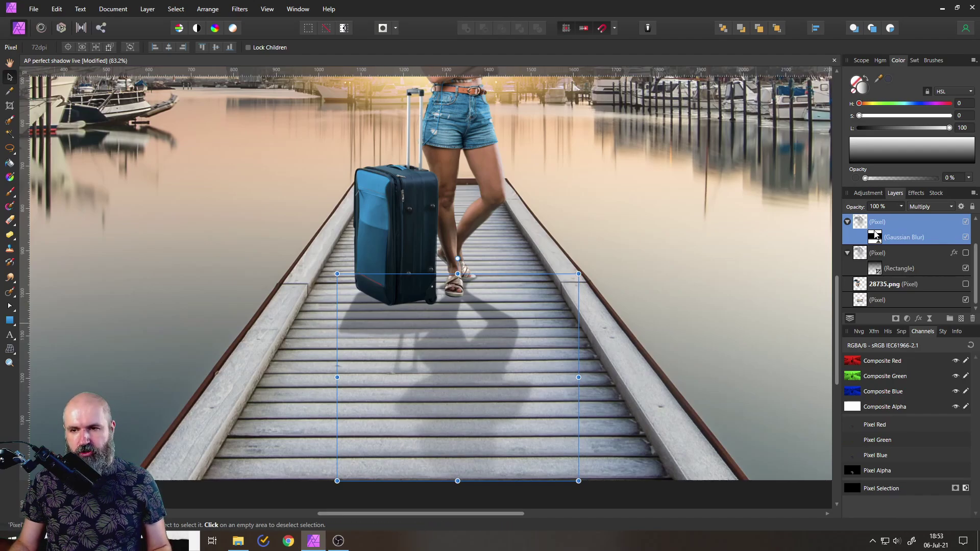
scroll(867, 245, "up", 2)
right_click(859, 258)
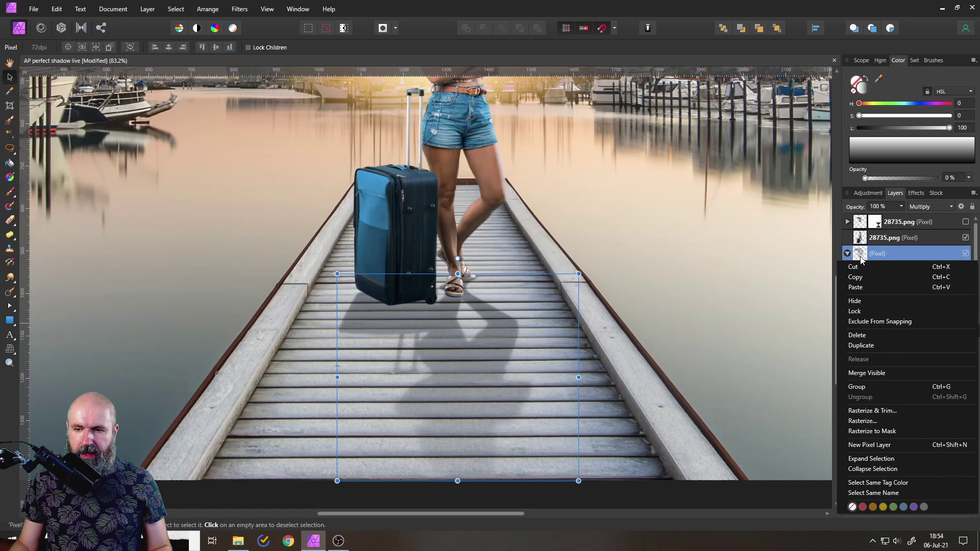
left_click(868, 345)
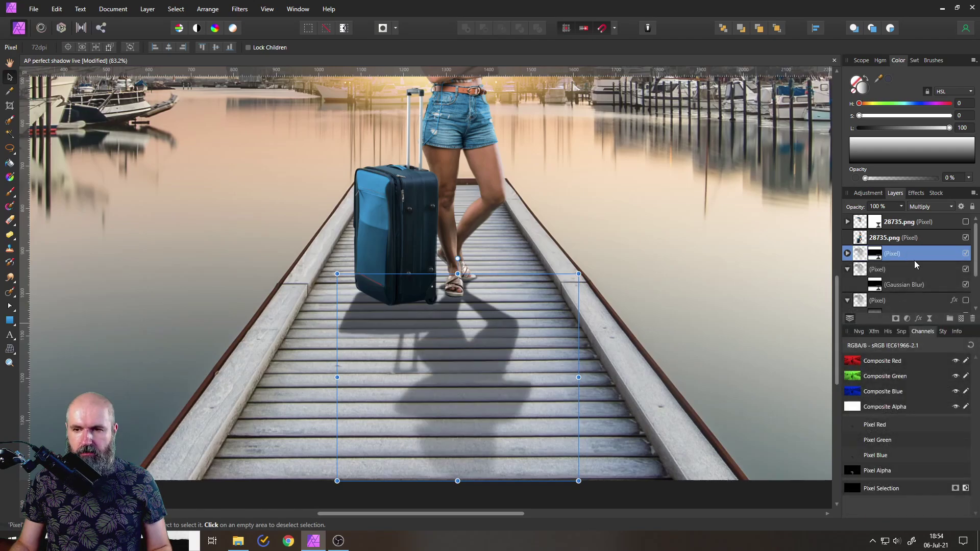
Rasterize the shadow copy and erase its far part with a large, fully soft eraser
right_click(861, 256)
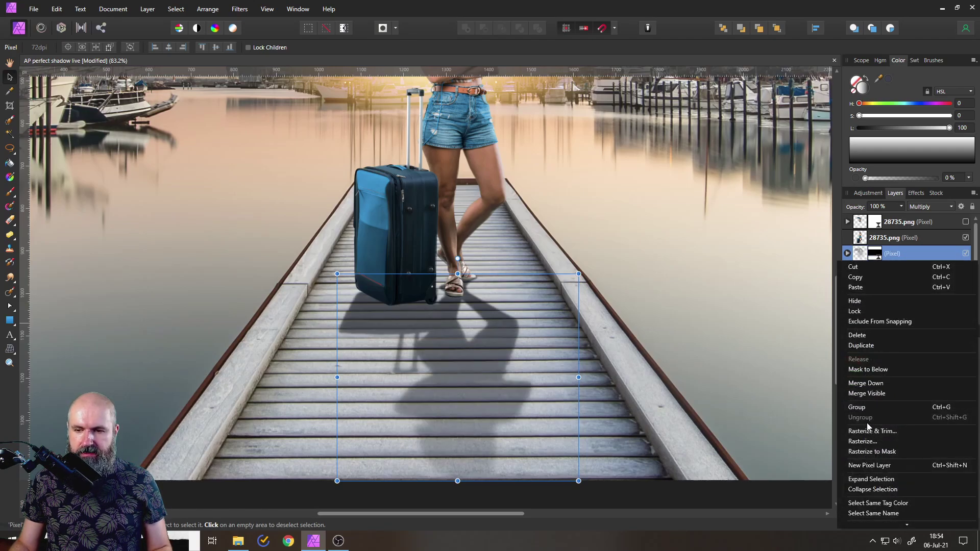
left_click(868, 442)
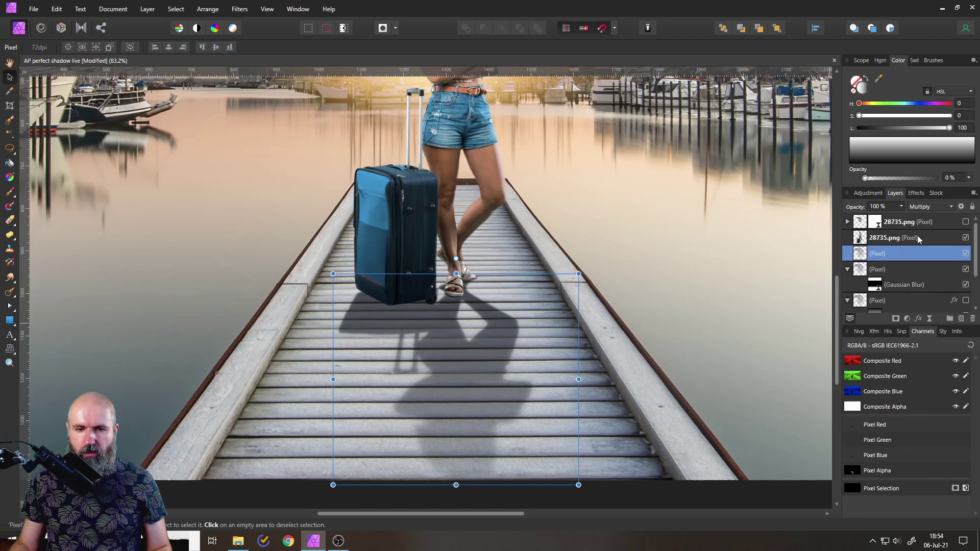
left_click(9, 220)
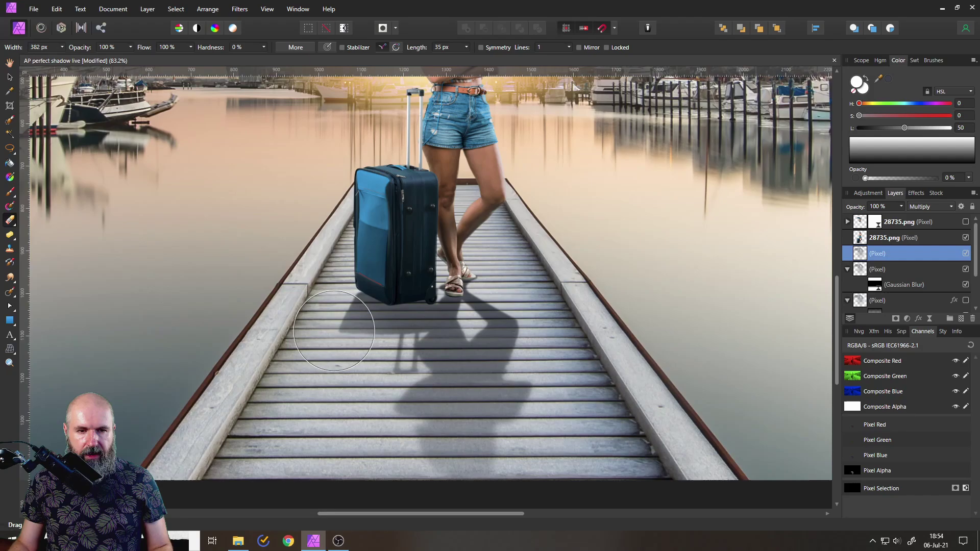
left_click_drag(470, 373, 510, 388)
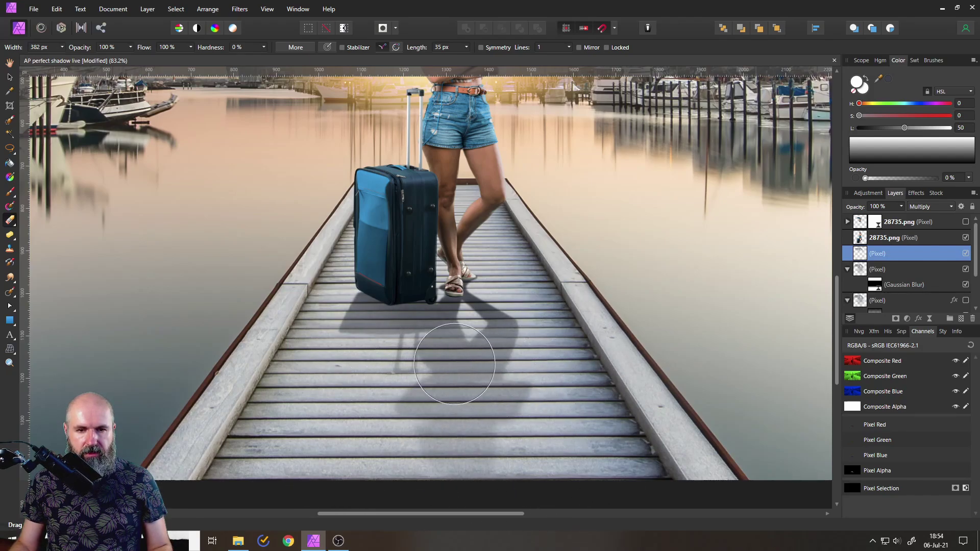
left_click(9, 76)
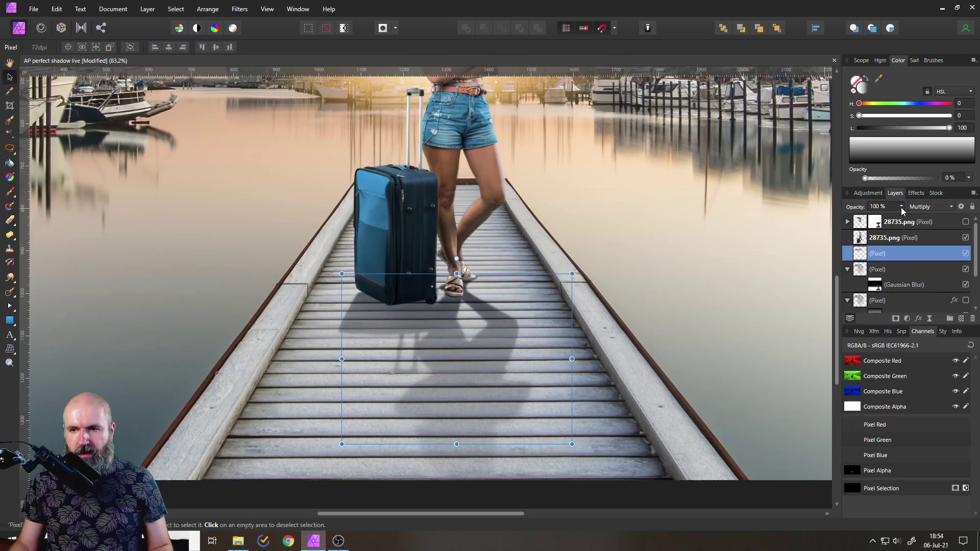
Set the darker Multiply shadow copy's opacity to 58%, comparing it on and off
left_click(901, 207)
left_click(965, 254)
left_click(966, 254)
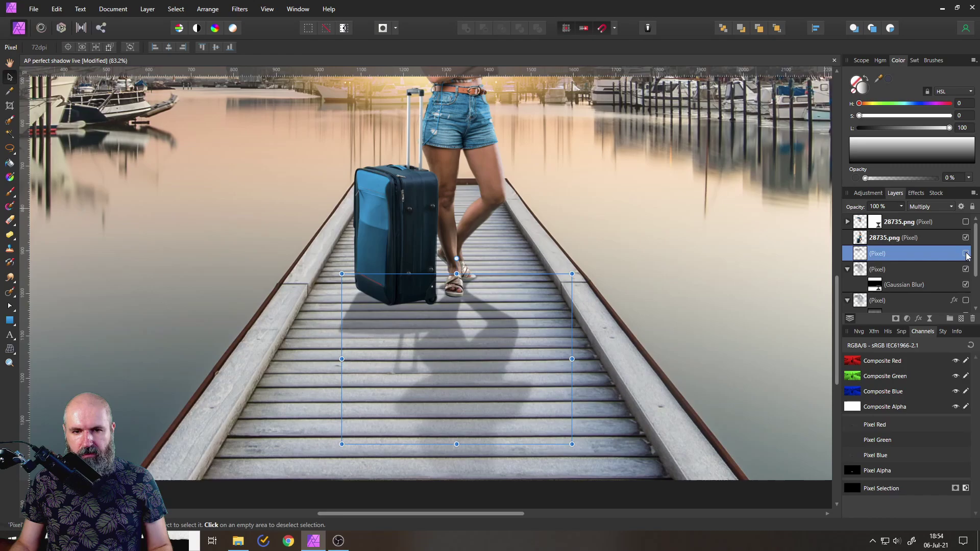
left_click(966, 254)
left_click(966, 254)
left_click(966, 254)
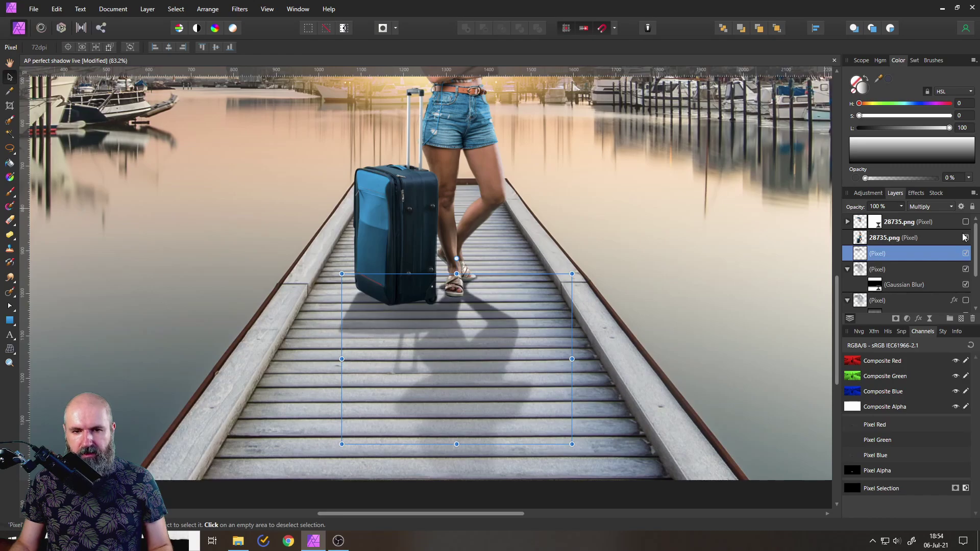
left_click(901, 207)
left_click_drag(903, 219, 870, 219)
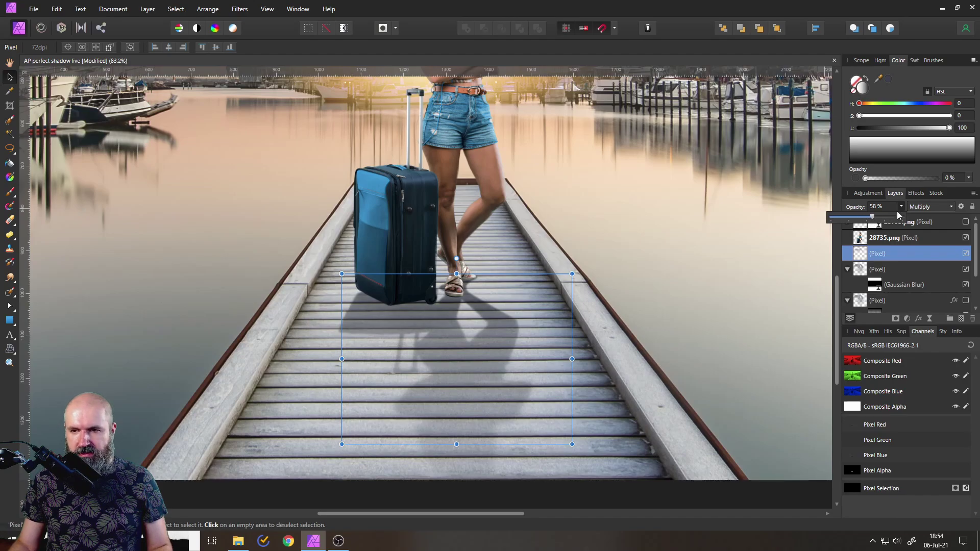
Add a new pixel layer in Multiply blend mode at 89% opacity
left_click(11, 193)
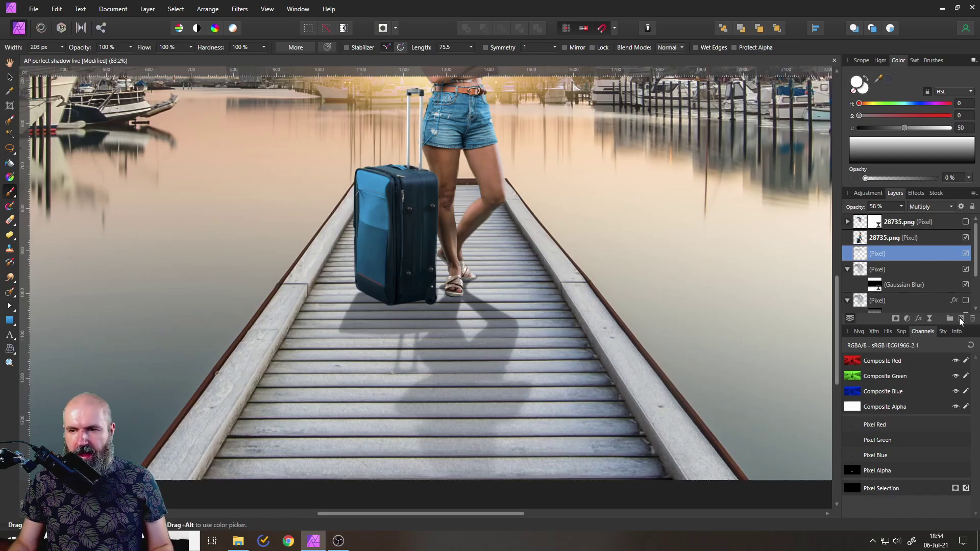
left_click(964, 325)
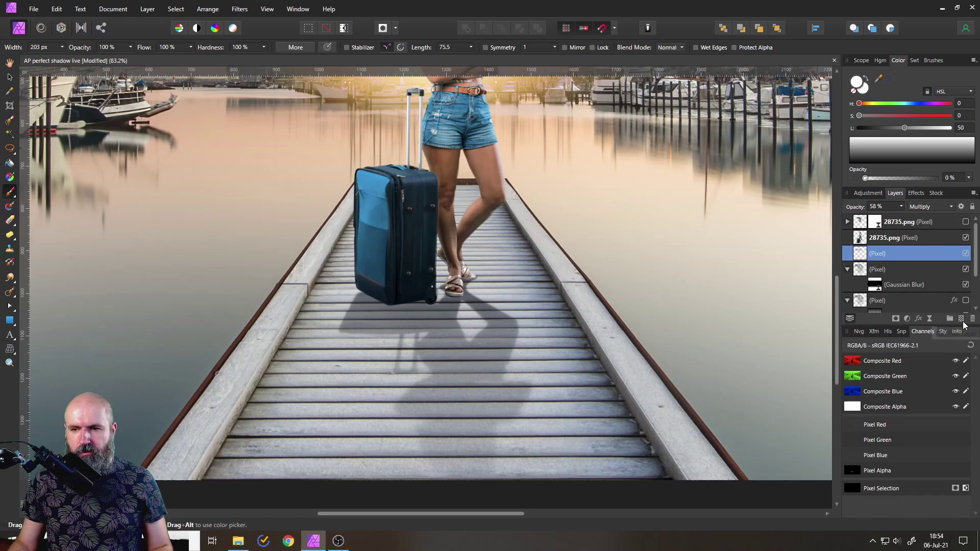
left_click(926, 208)
left_click(921, 244)
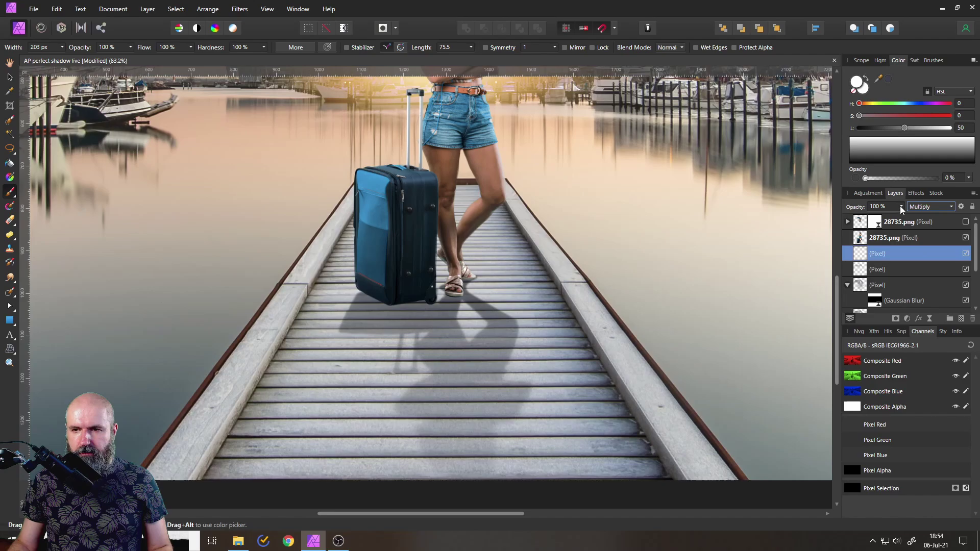
left_click_drag(901, 206, 875, 219)
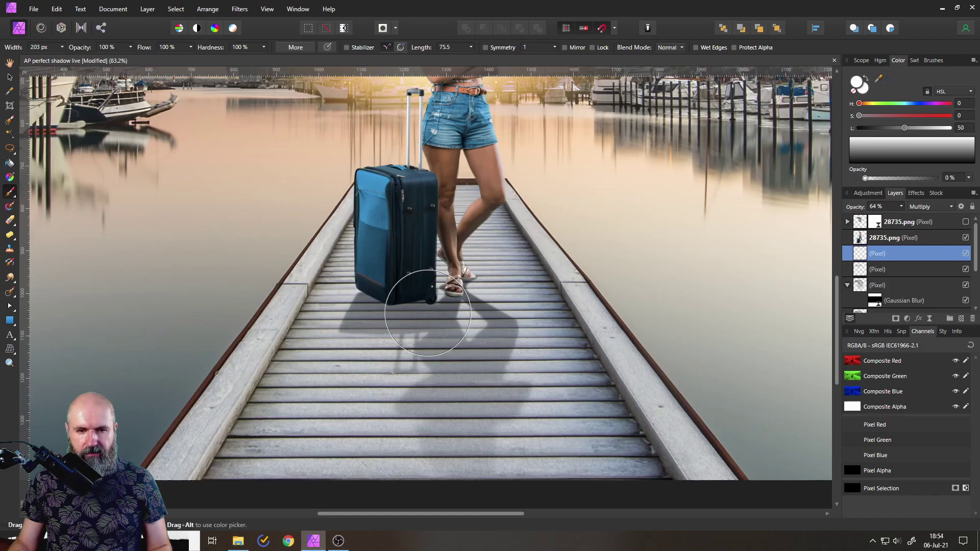
Paint soft 32 px contact shadows under the suitcase bottom and sandal sole
left_click(61, 47)
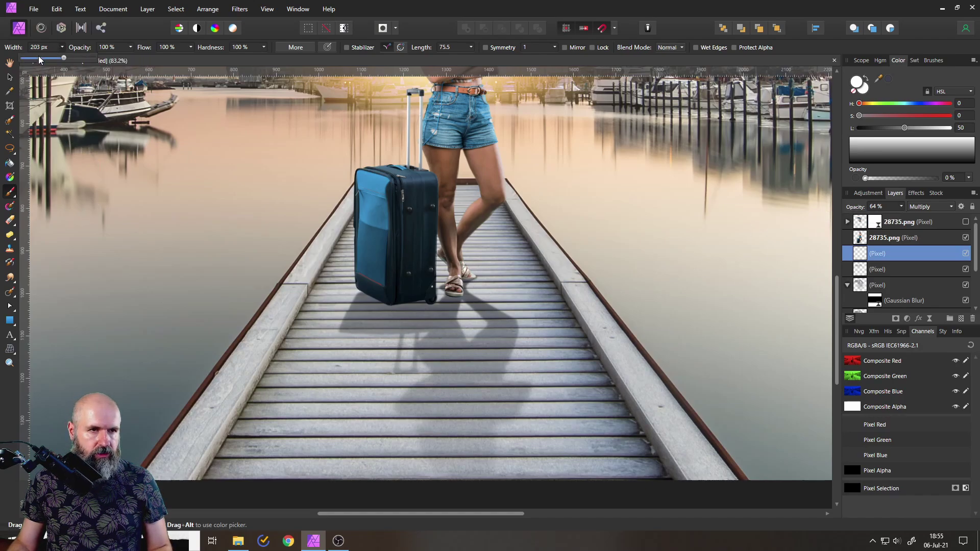
left_click_drag(51, 58, 45, 64)
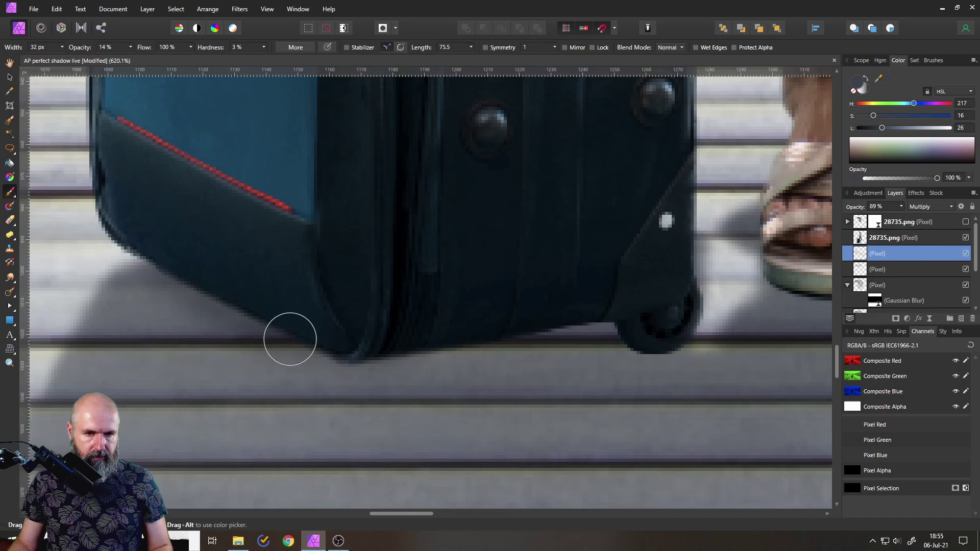
mouse_move(573, 326)
left_mouse_down()
mouse_move(558, 328)
mouse_move(637, 341)
mouse_move(680, 323)
mouse_move(659, 341)
left_mouse_up()
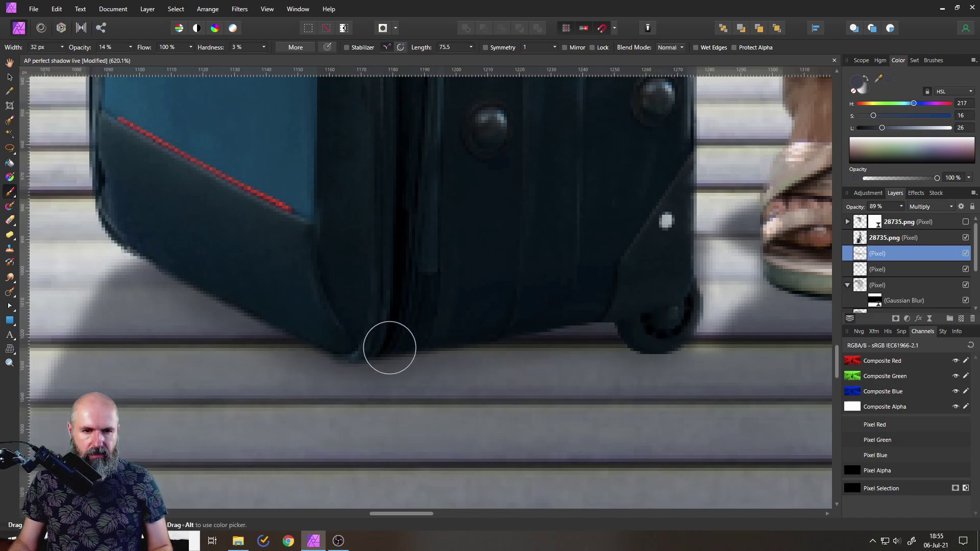
scroll(328, 251, "right", 5)
mouse_move(327, 252)
left_mouse_down()
mouse_move(346, 250)
mouse_move(318, 263)
mouse_move(405, 240)
mouse_move(401, 248)
left_mouse_up()
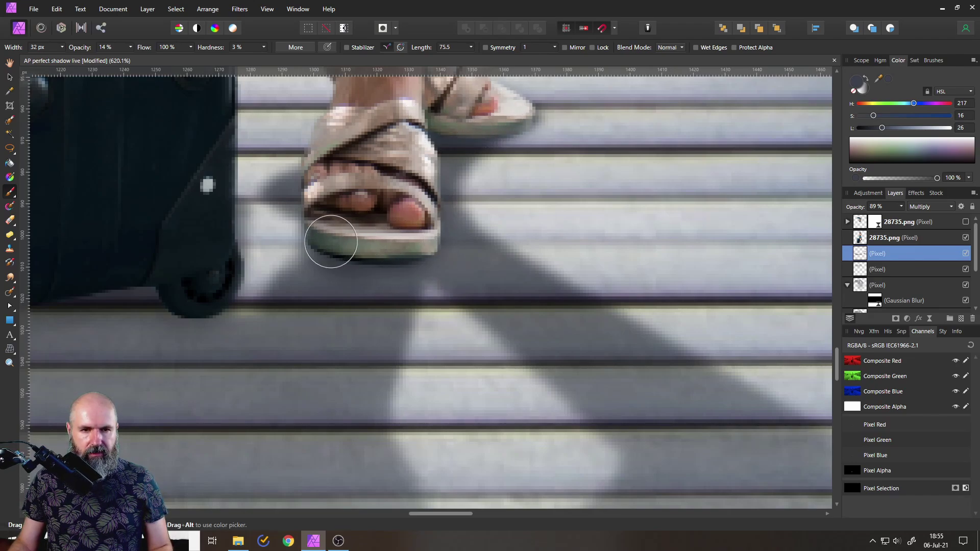
scroll(184, 280, "left", 5)
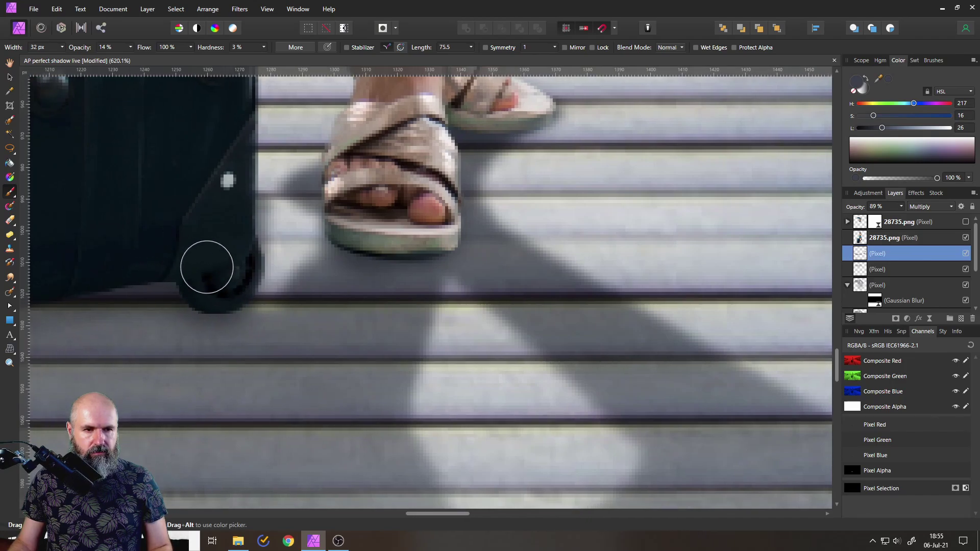
Drop the darker shadow duplicate's opacity from 58% to 46%
scroll(297, 244, "down", 10)
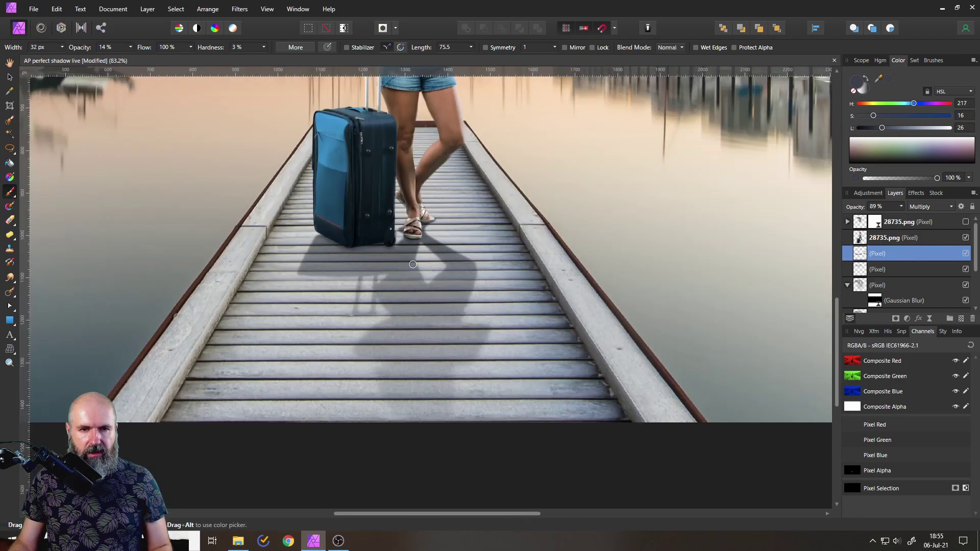
scroll(489, 336, "down", 3)
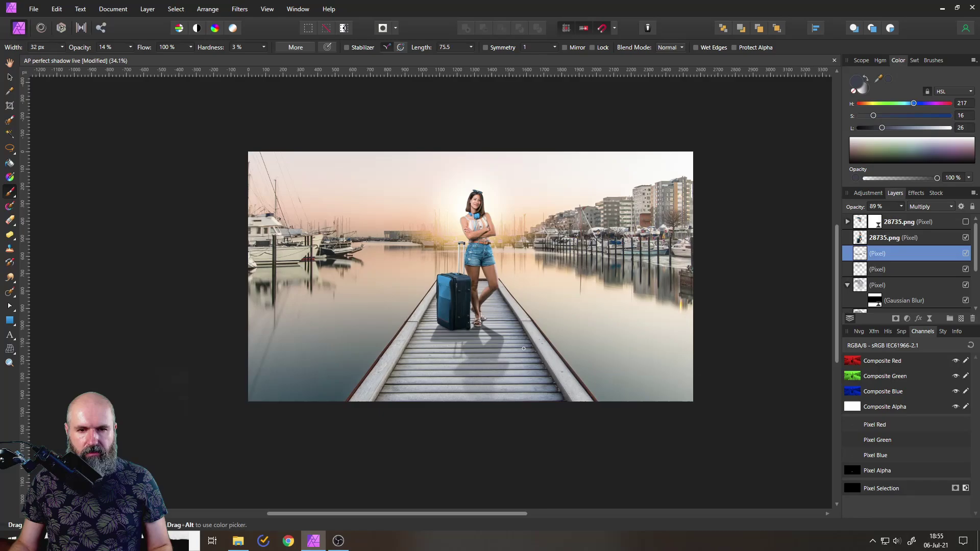
scroll(529, 339, "up", 2)
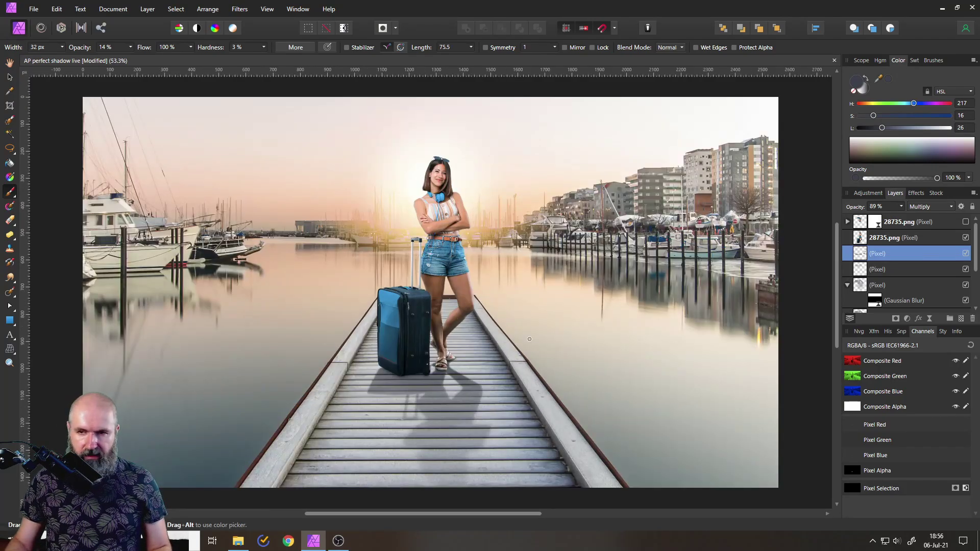
left_click(866, 271)
left_click(902, 207)
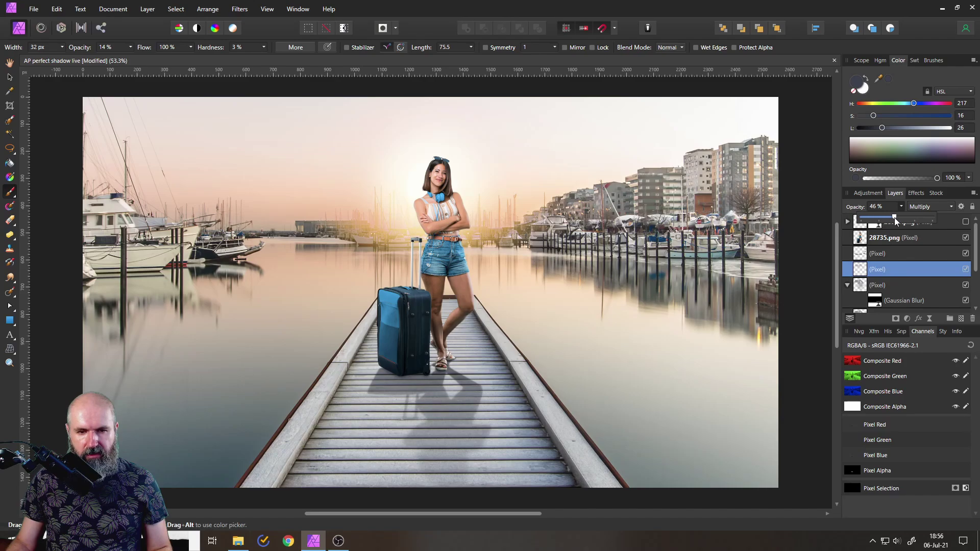
key("v")
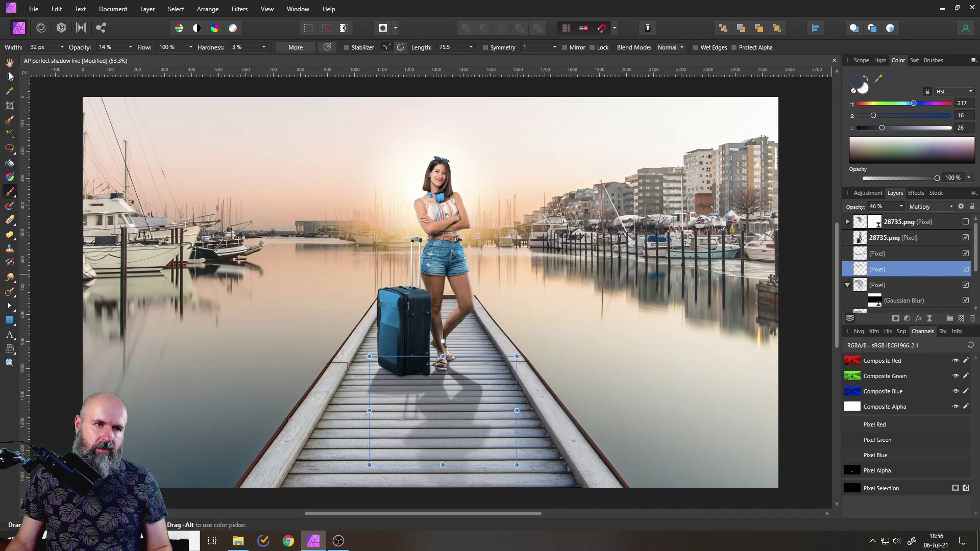